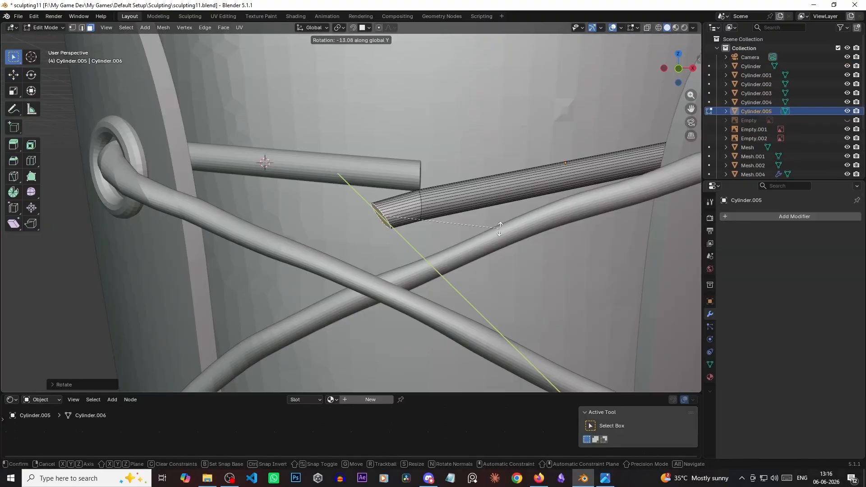
middle_click_drag(348, 247, 343, 253)
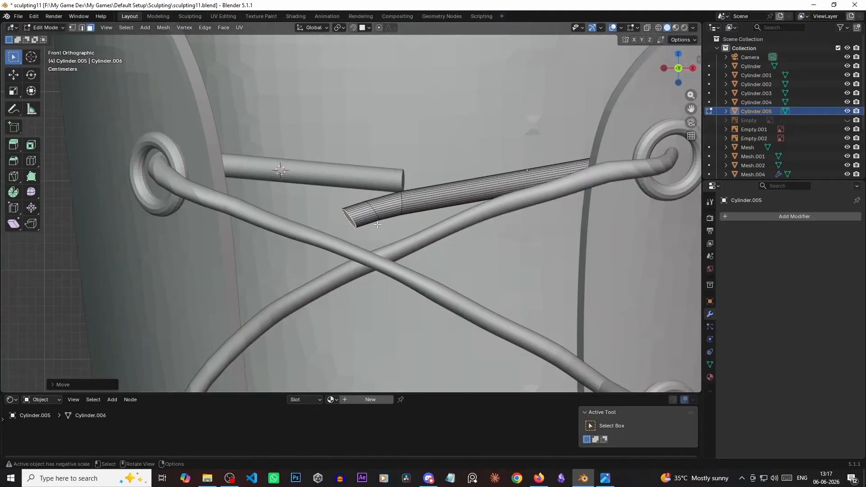
left_click(526, 169)
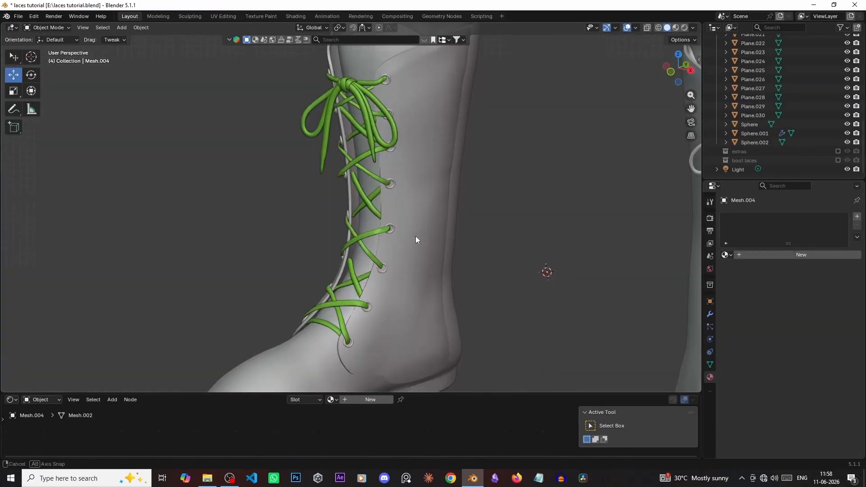
middle_click_drag(416, 240, 436, 255)
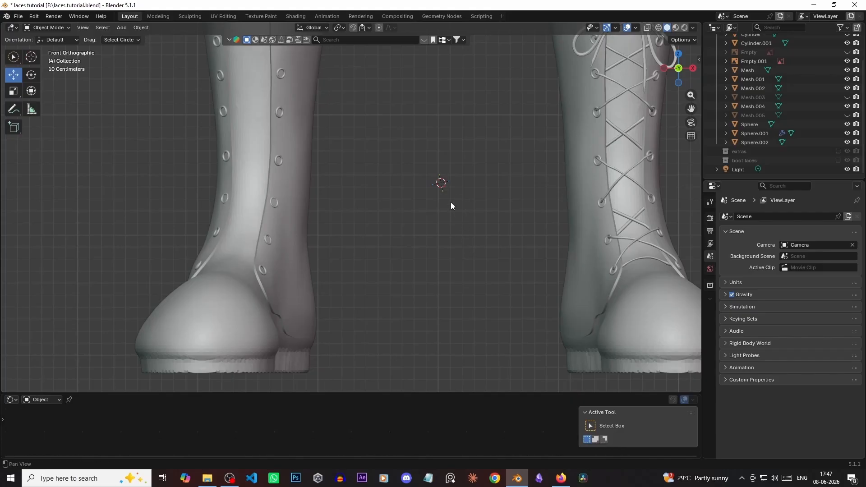
- Add a plane mesh between the two boots and rotate it 90° about the X axis to face the front
middle_click_drag(450, 202, 447, 221, "shift")
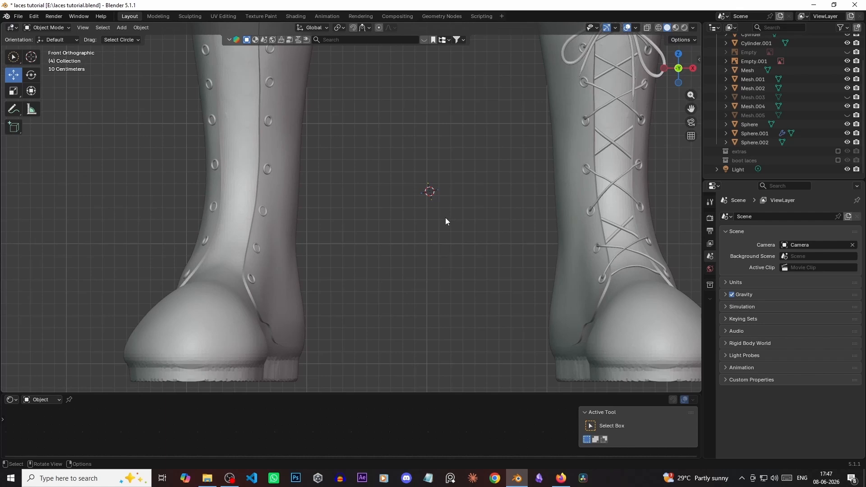
key("shift+a")
mouse_move(446, 218)
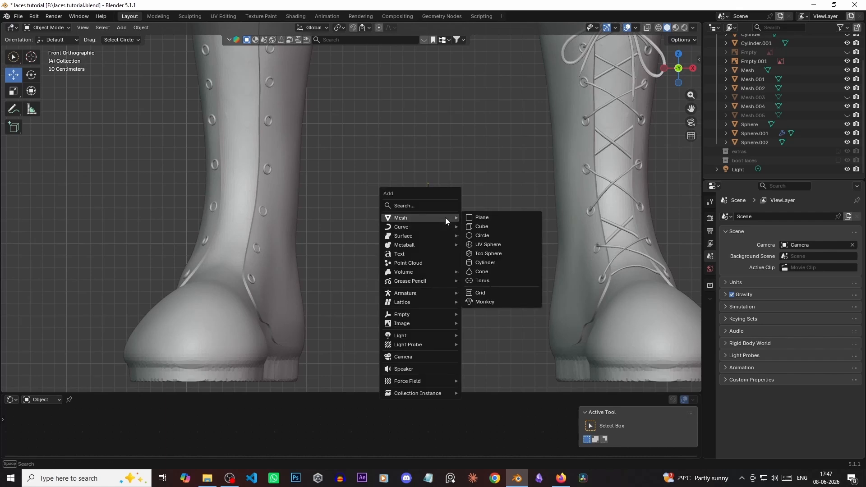
left_click(474, 218)
type("r")
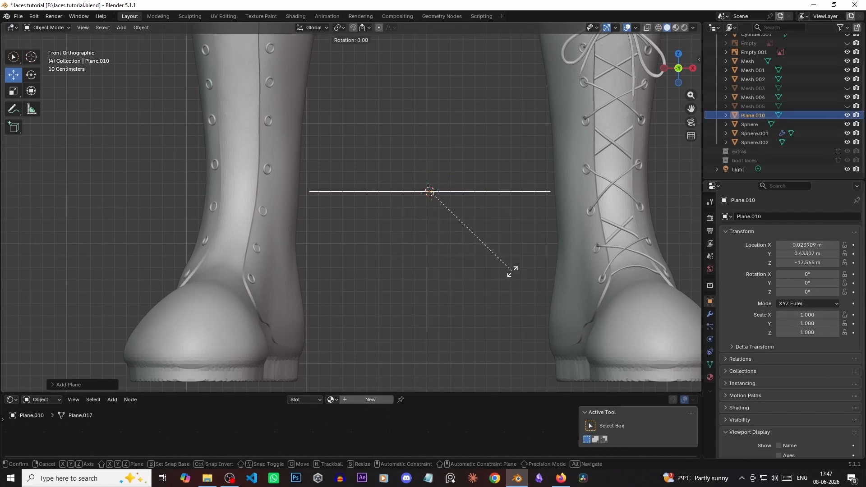
type("x90")
key("Return")
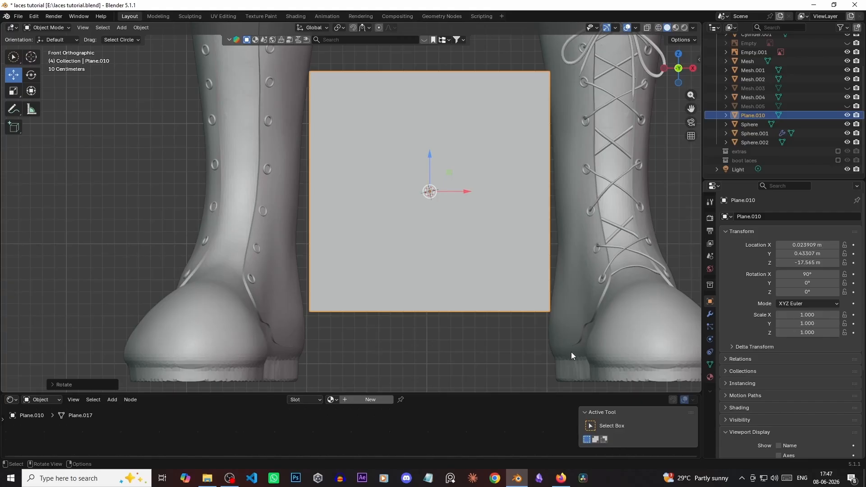
- Scale the plane down uniformly to about 0.043
key("s")
key("Return")
key("s")
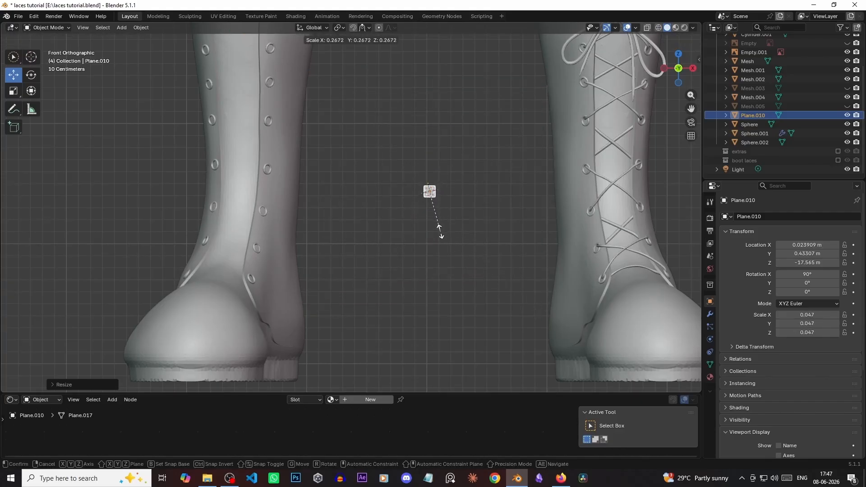
left_click(438, 230)
- Move the small plane onto the unlaced boot's tongue near the lowest eyelets, at about X -1.740, Y -0.128, Z -18.187 m
middle_click_drag(438, 229, 401, 257)
key("g")
left_click(260, 289)
middle_click_drag(259, 288, 339, 282, "shift")
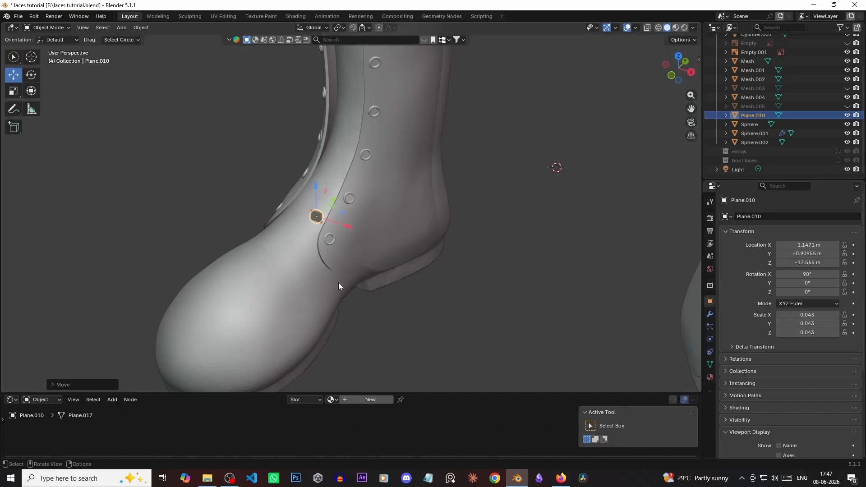
key("KP_1")
left_click_drag(267, 202, 267, 243)
middle_click_drag(382, 257, 334, 277)
scroll(406, 203, "up", 5)
left_click_drag(448, 159, 437, 156)
middle_click_drag(436, 155, 402, 195, "shift")
left_click_drag(396, 184, 396, 177)
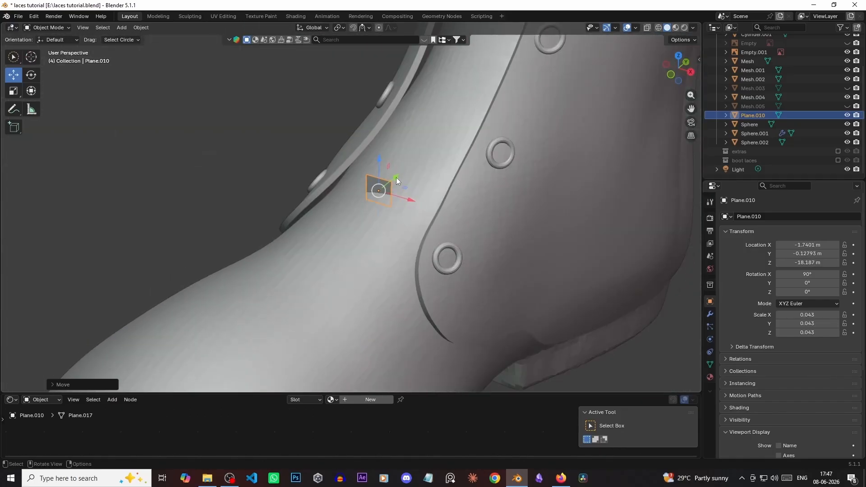
- Turn on snapping, move the plane to about X -1.789, Y -0.140, Z -18.211 m on the tongue, and open the snapping options
middle_click_drag(396, 177, 322, 185)
scroll(437, 202, "up", 5)
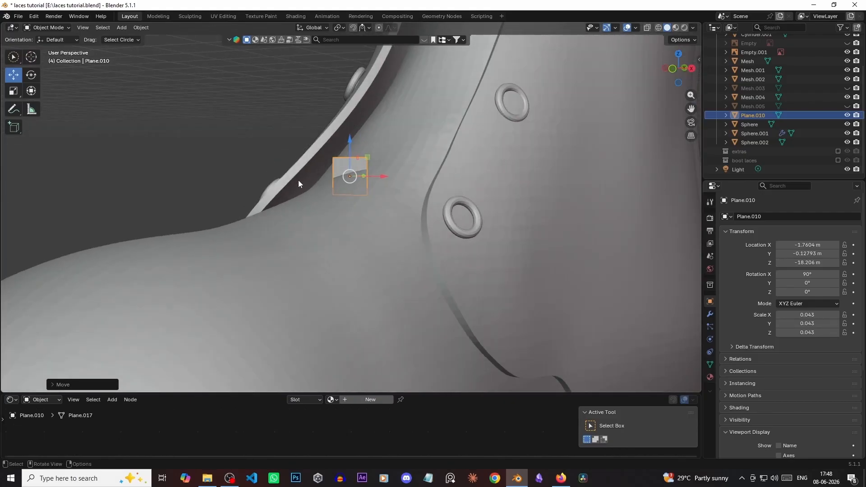
middle_click_drag(405, 197, 292, 195)
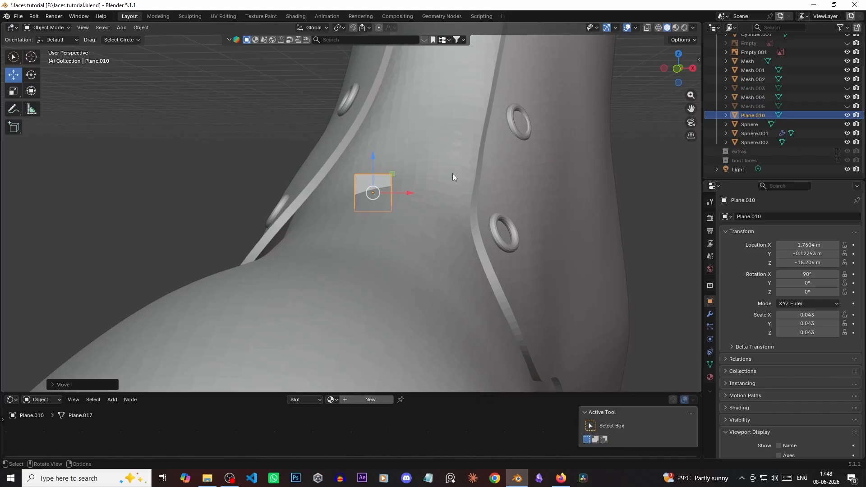
mouse_move(387, 194)
middle_mouse_down()
mouse_move(416, 207)
mouse_move(372, 191)
middle_mouse_up()
middle_click_drag(412, 215, 304, 185)
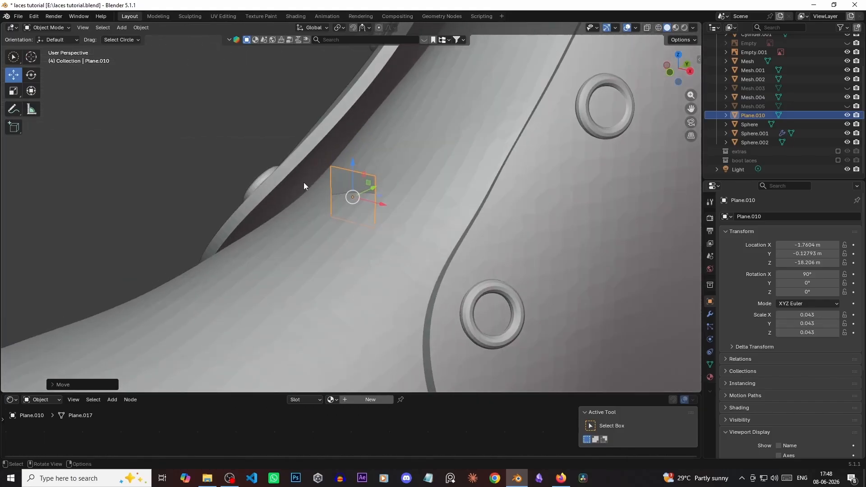
middle_click_drag(386, 217, 349, 104)
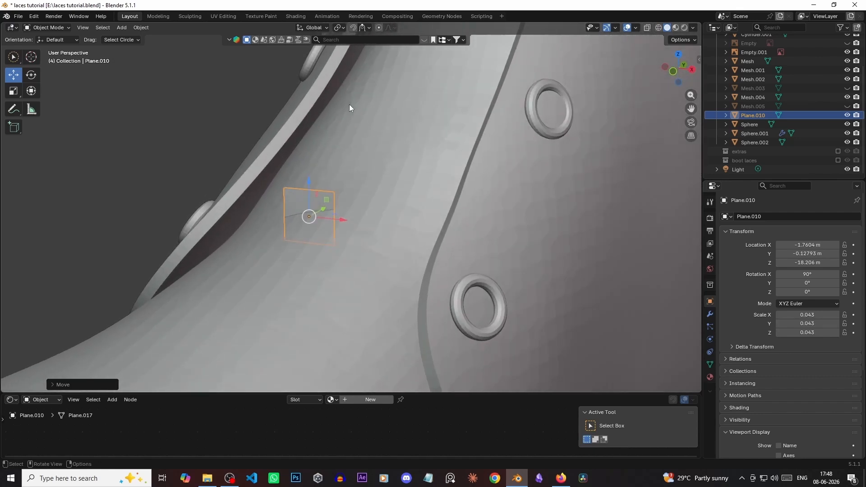
left_click(353, 28)
key("g")
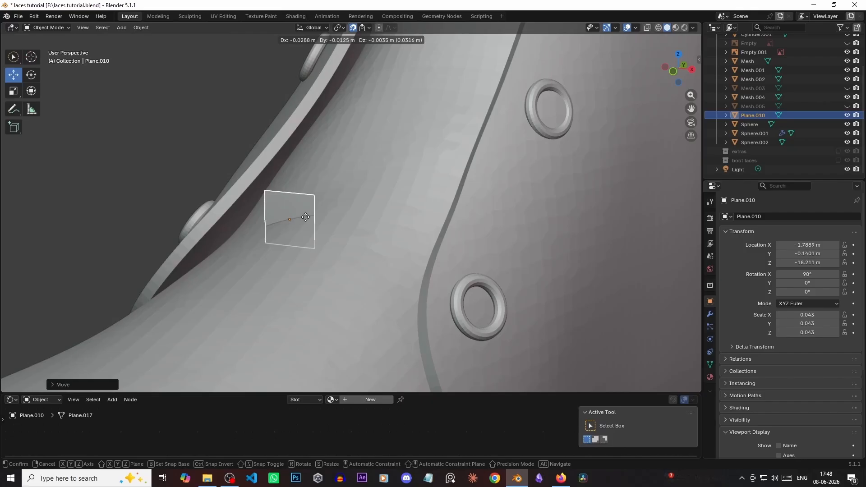
left_click(305, 217)
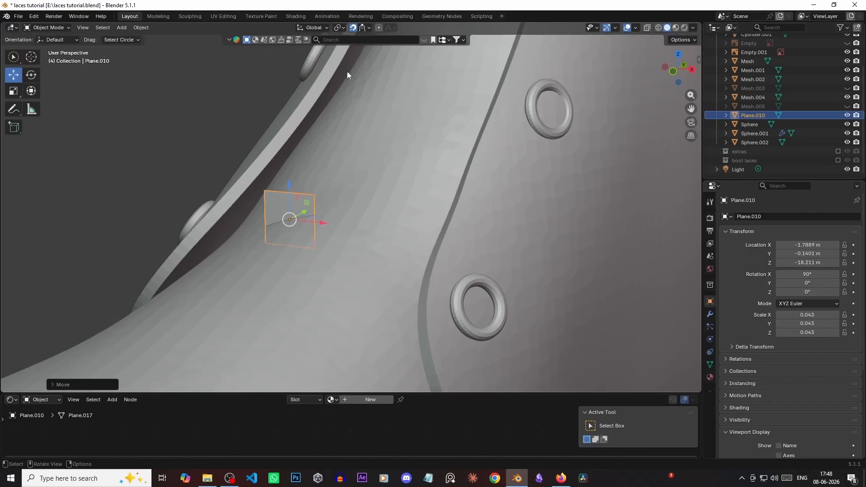
left_click(368, 28)
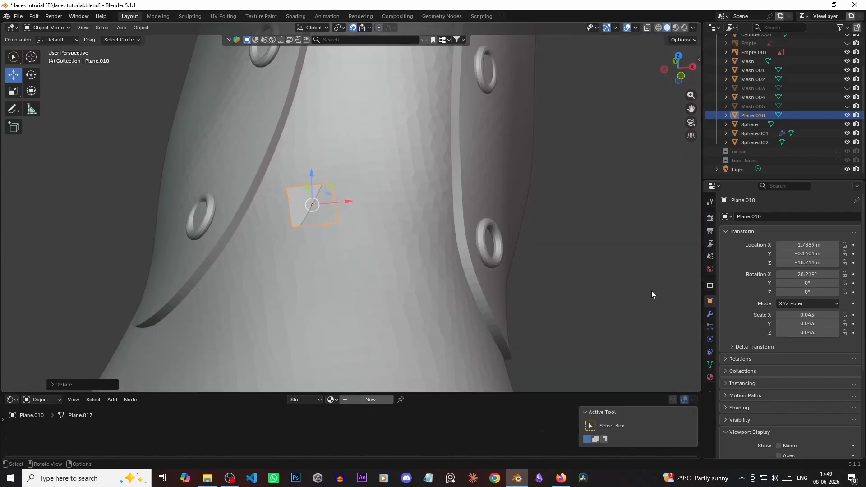
- Add a Shrinkwrap modifier to the plane and pick the boot's tongue mesh, Mesh.004, as its target
left_click(710, 315)
left_click(788, 216)
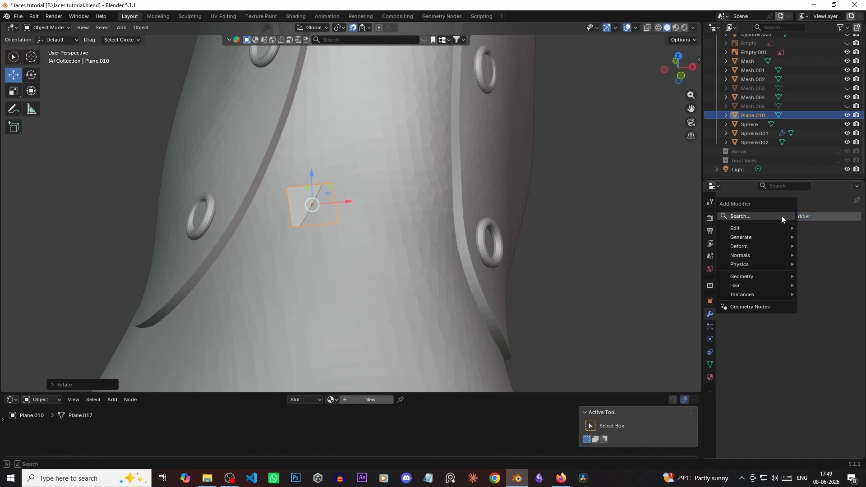
left_click(781, 215)
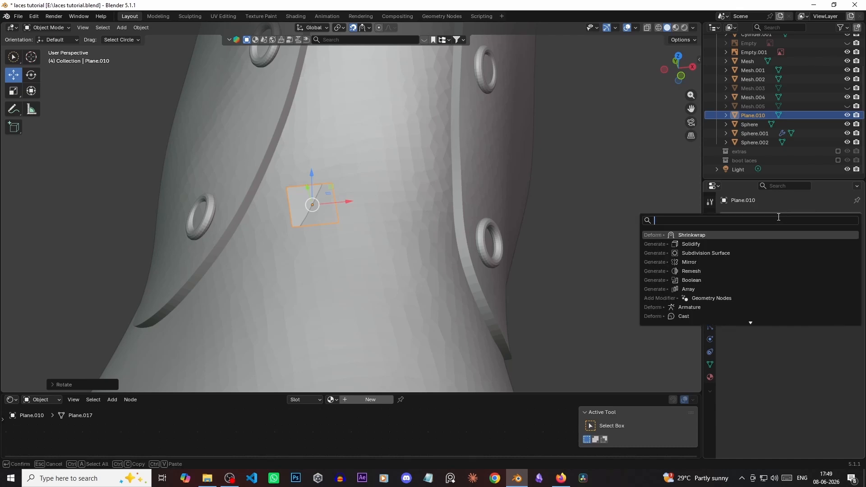
left_click(712, 235)
mouse_move(407, 210)
middle_mouse_down()
mouse_move(468, 209)
mouse_move(433, 199)
mouse_move(489, 209)
mouse_move(404, 208)
mouse_move(415, 210)
middle_mouse_up()
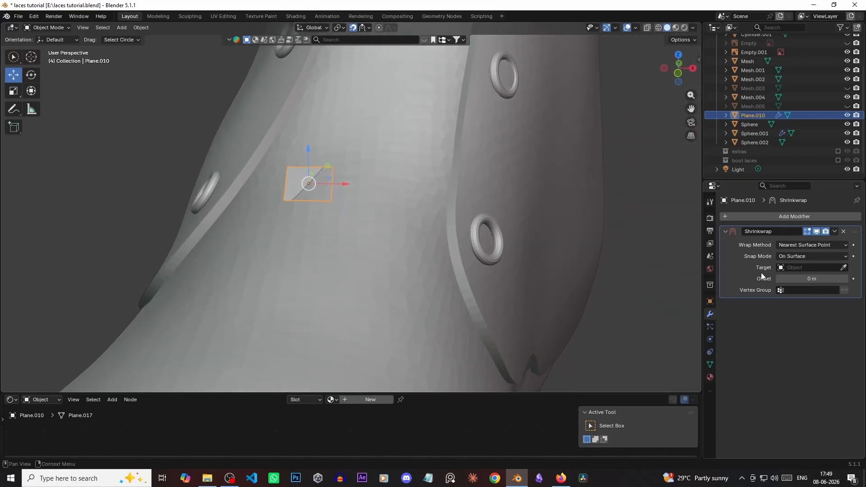
left_click(843, 267)
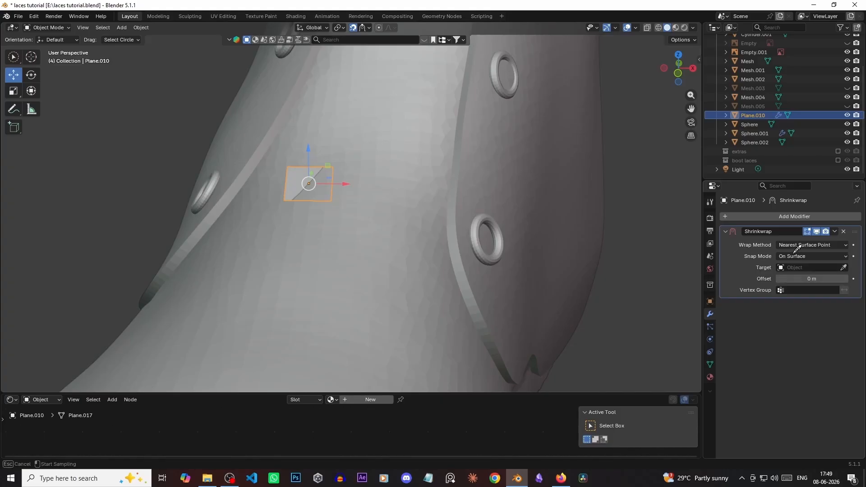
left_click(385, 158)
- Shift the shrinkwrapped plane slightly along the X axis toward the middle of the tongue
middle_click_drag(363, 170, 388, 213)
left_click_drag(338, 151, 359, 155)
middle_click_drag(358, 156, 377, 182)
middle_click_drag(361, 218, 441, 173)
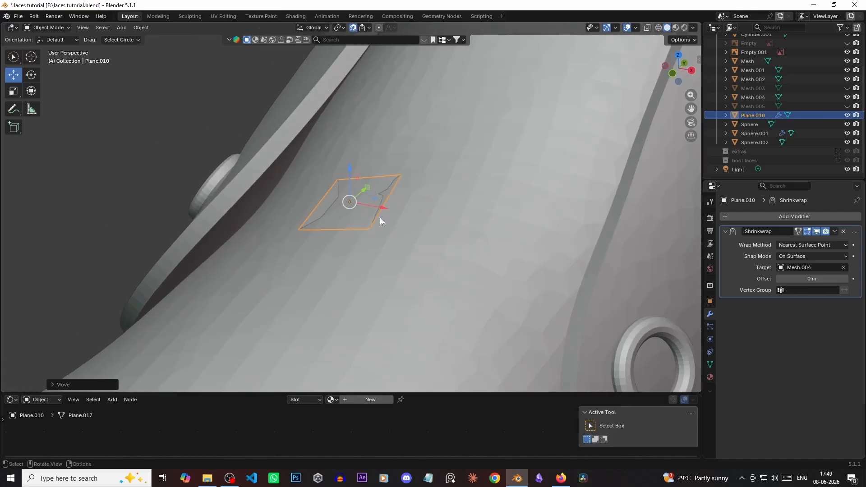
- Create a new material for the plane and name it "ANY MATTT"
left_click(709, 377)
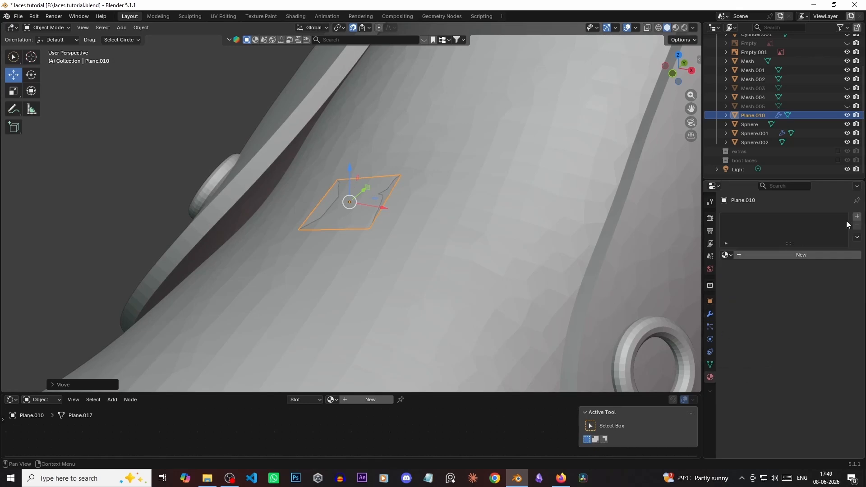
left_click(857, 217)
left_click(798, 254)
double_click(769, 255)
type("ANY MA")
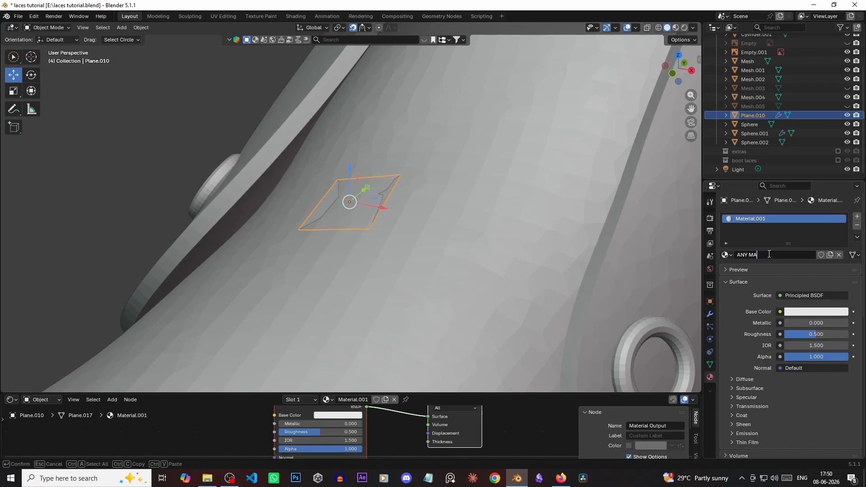
type("TTT")
key("Return")
- Set the material's viewport display color to light green, #91E746FF
scroll(768, 315, "down", 12)
left_click(811, 405)
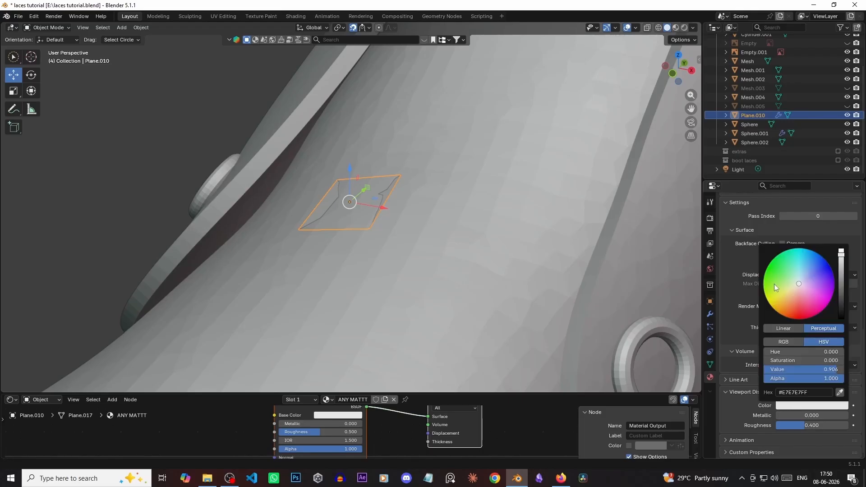
left_click_drag(774, 283, 773, 282)
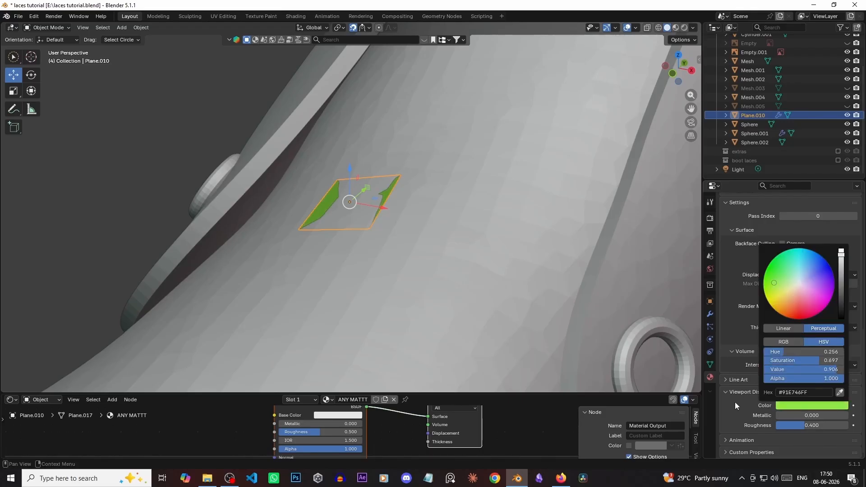
left_click(730, 331)
- Enable In Front in the plane's viewport display so it draws over the boot, comparing it on and off
scroll(496, 270, "down", 2)
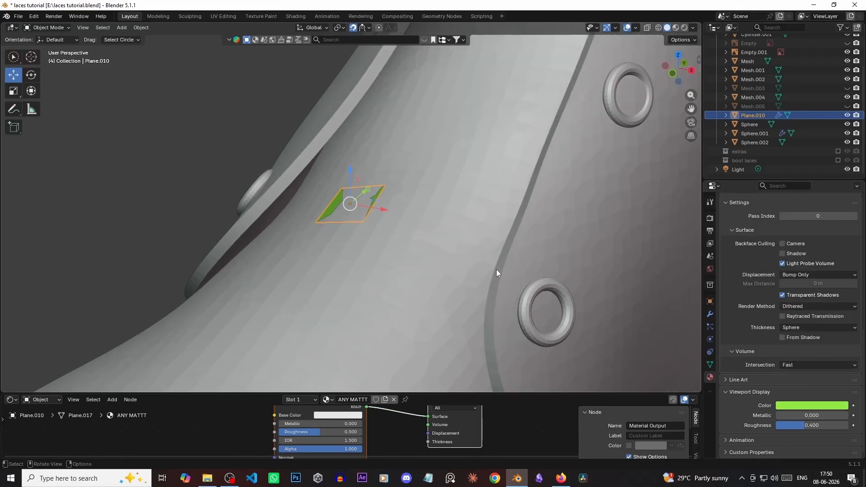
middle_click_drag(438, 195, 414, 164, "shift")
scroll(404, 208, "up", 3)
middle_click_drag(498, 176, 444, 221)
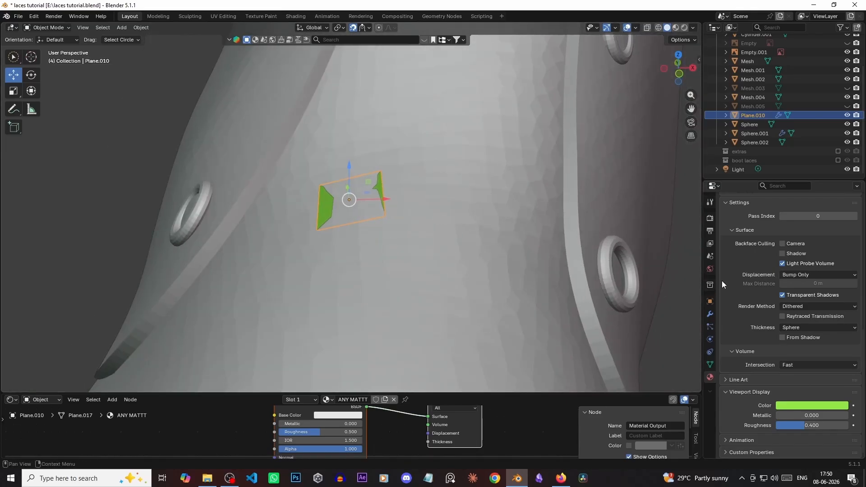
left_click(710, 302)
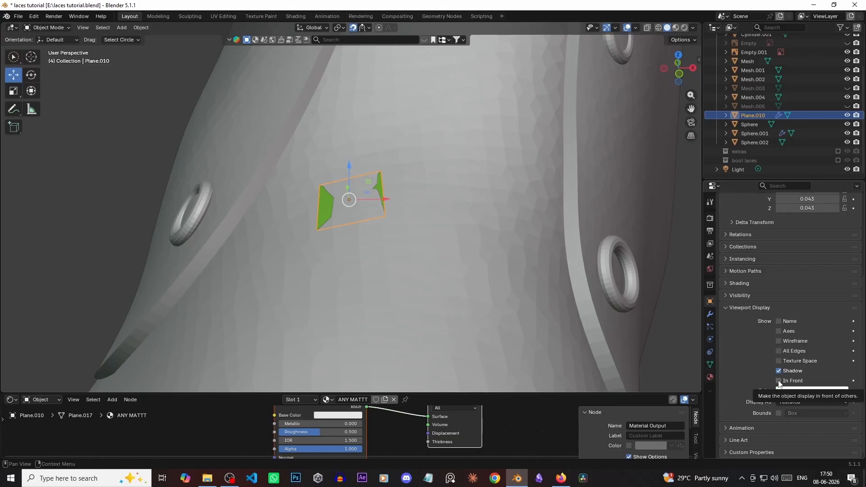
left_click(778, 381)
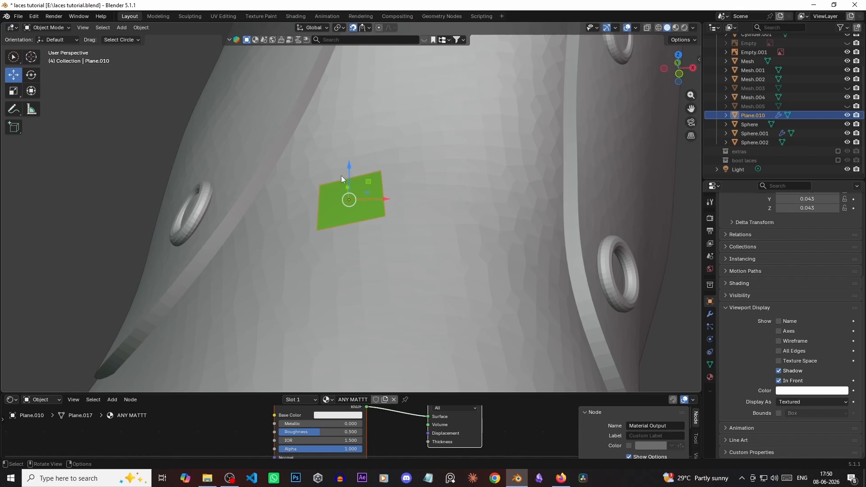
left_click(779, 381)
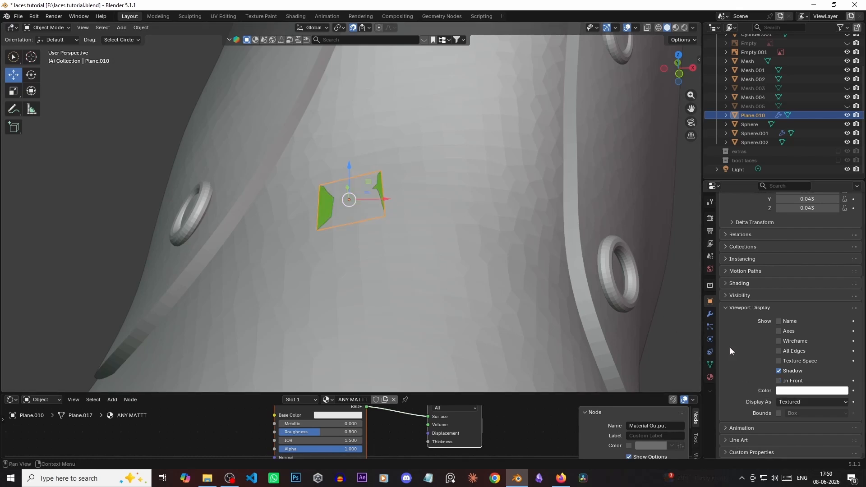
left_click(779, 381)
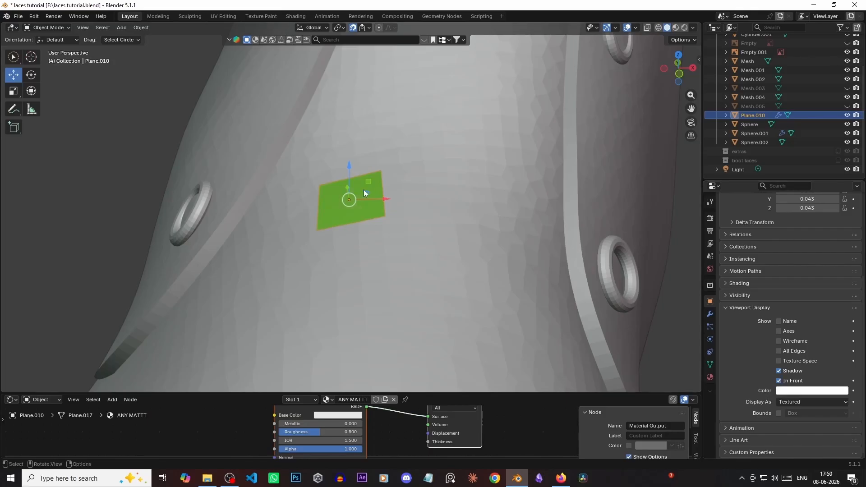
- Rotate and reposition the right edge of the green plane in Edit Mode so that it lines up across the tongue
scroll(364, 190, "up", 2)
key("Tab")
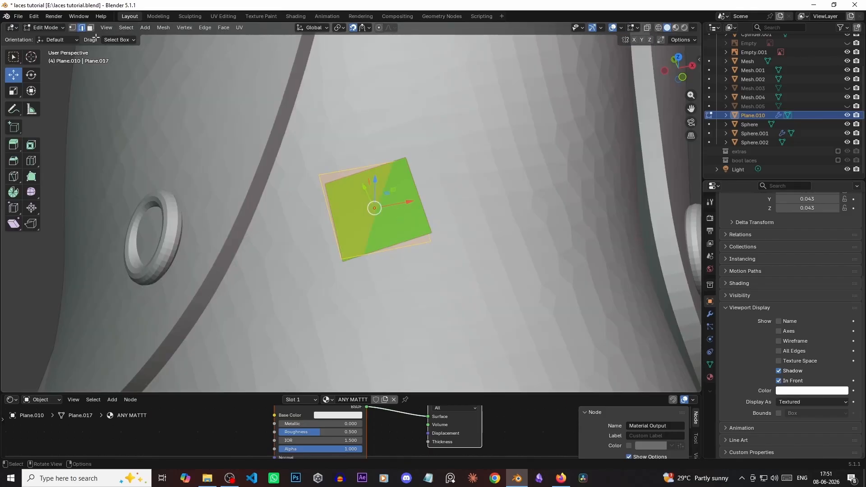
scroll(497, 195, "down", 3)
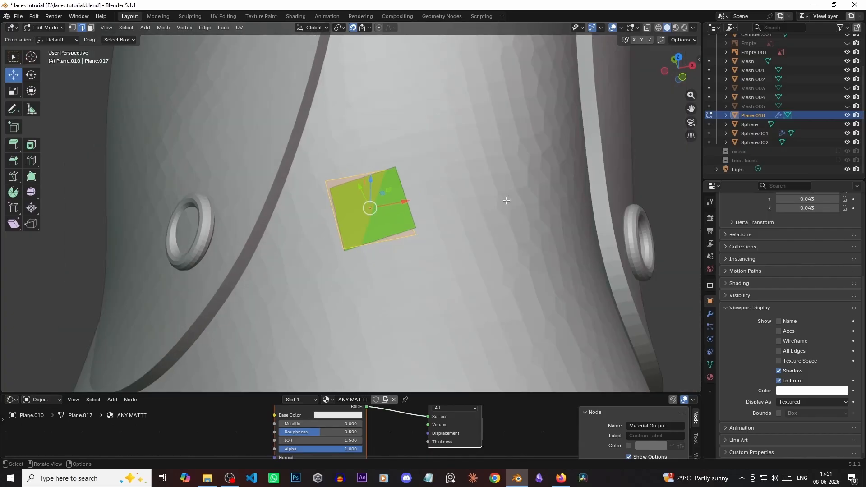
middle_click_drag(409, 214, 400, 175)
left_click(416, 170)
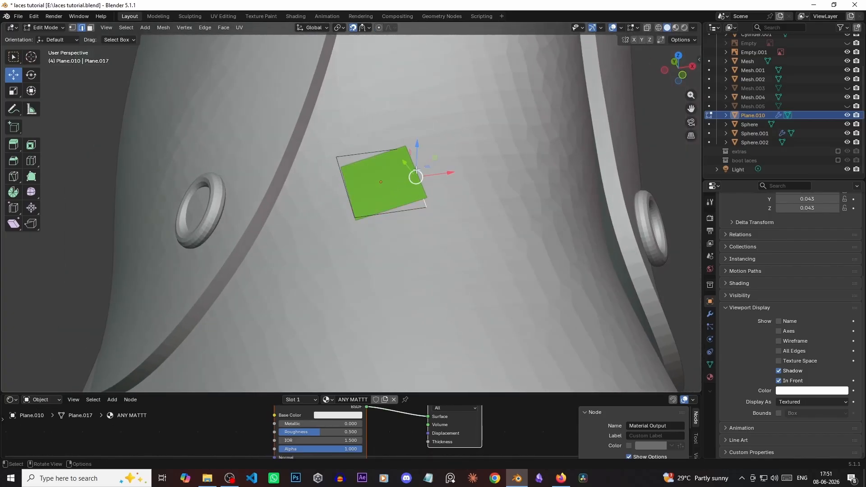
key("r")
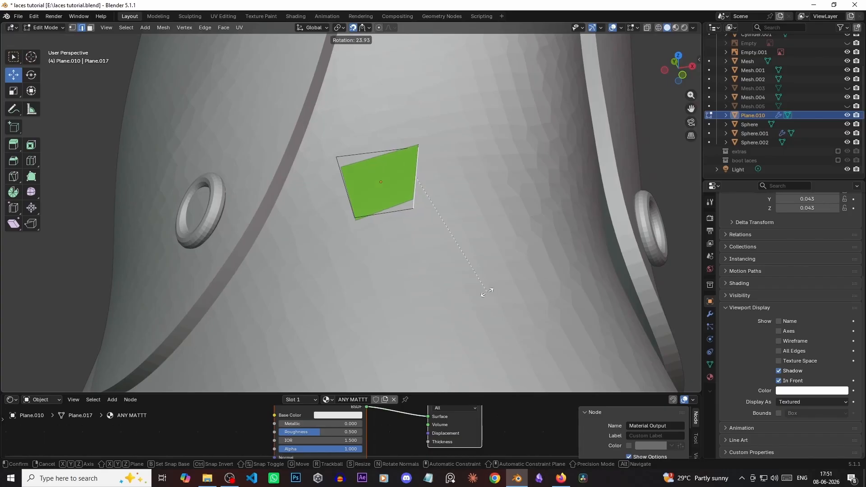
left_click(451, 252)
key("g")
left_click(445, 254)
- Extrude the plane's left edge in short segments over the flap to the lowest left eyelet, adjusting edge positions
middle_click_drag(445, 253, 406, 216)
key("e")
left_click(331, 185)
key("e")
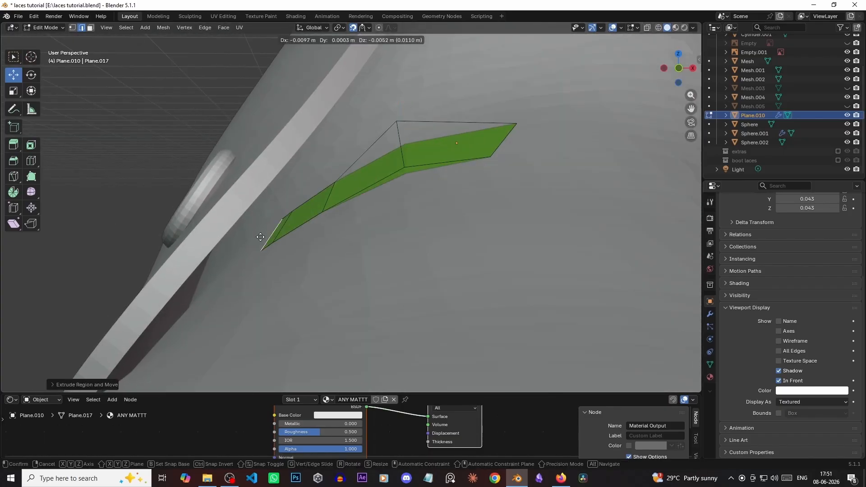
middle_click_drag(265, 242, 316, 266)
key("g")
left_click(336, 252)
left_click(326, 198)
key("g")
left_click(340, 189)
middle_click_drag(339, 188, 392, 188)
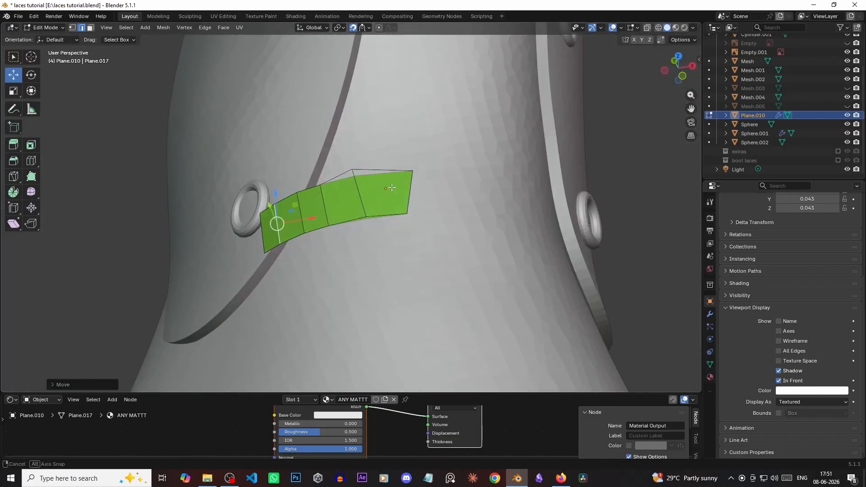
- Extrude the strip's right edge in segments across the tongue toward the lowest right eyelet
left_click(410, 189)
key("e")
left_click(441, 205)
key("e")
left_click(465, 210)
- Reposition edges of the strip to smooth its curve between the two lowest eyelets
middle_click_drag(464, 210, 315, 212)
key("g")
left_click(344, 187)
left_click(193, 217)
key("g")
left_click(193, 208)
middle_click_drag(193, 208, 257, 89)
scroll(325, 163, "down", 3)
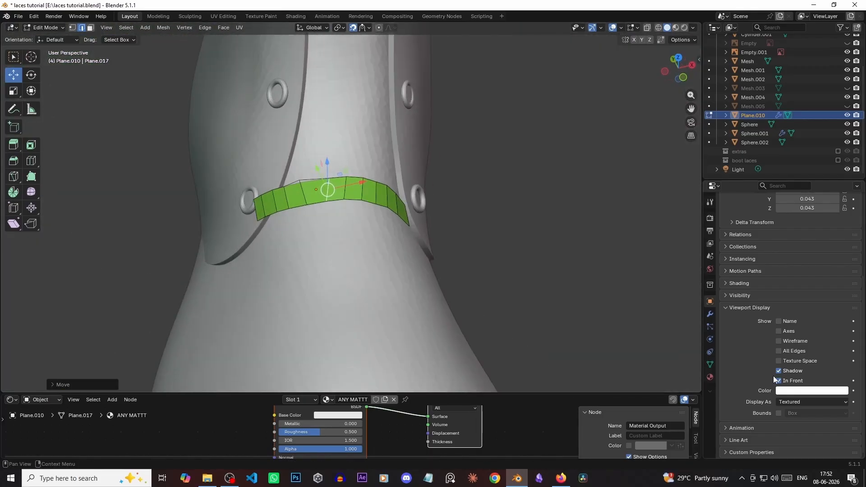
- Raise and nudge further individual edges of the strip so its segments flow evenly across the tongue
middle_click_drag(325, 163, 469, 203)
scroll(335, 221, "up", 4)
left_click(334, 221)
left_click_drag(335, 221, 334, 199)
left_click(210, 106)
key("g")
left_click(212, 91)
scroll(307, 171, "down", 5)
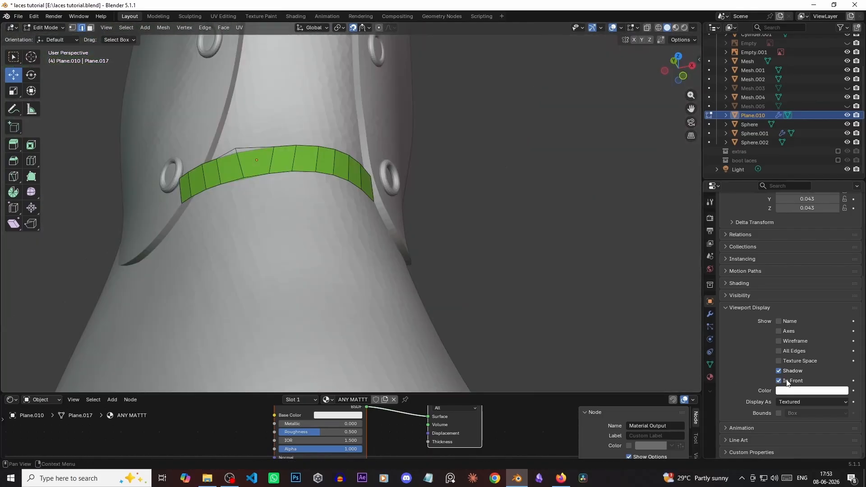
- Turn off In Front for the strip and return to Object Mode
left_click(779, 381)
key("Tab")
middle_click_drag(345, 164, 397, 139)
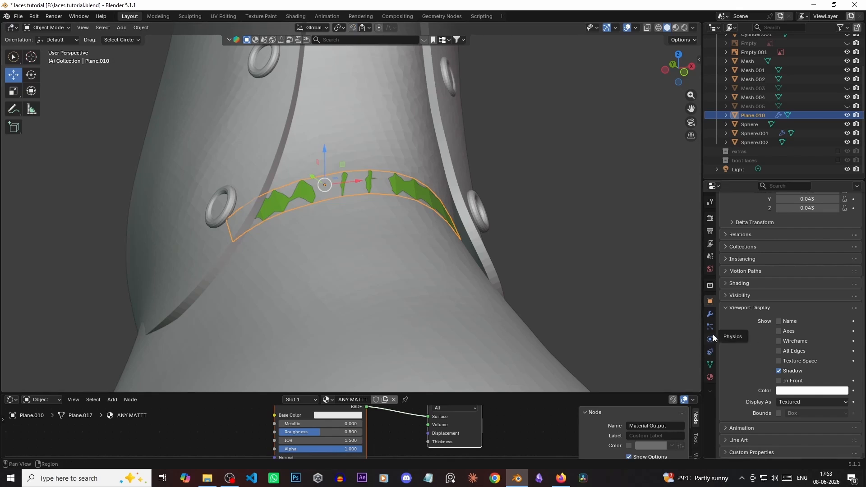
- Apply the Shrinkwrap modifier on the strip
left_click(710, 314)
left_click(835, 231)
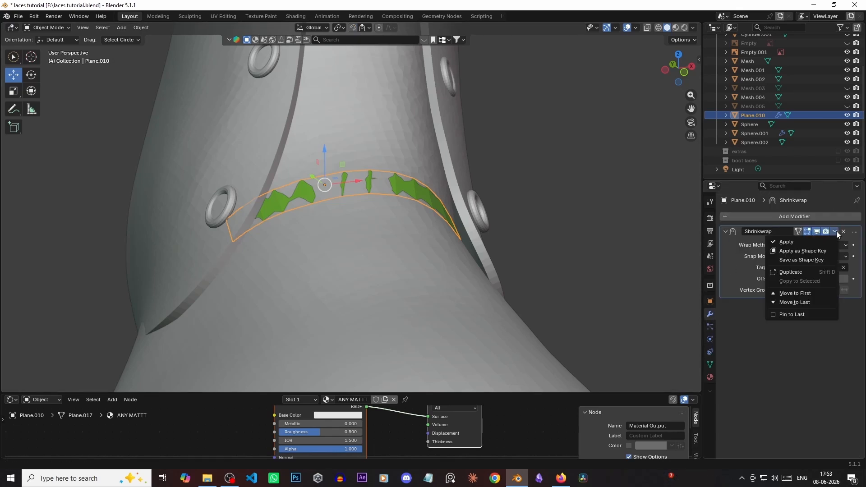
left_click(813, 240)
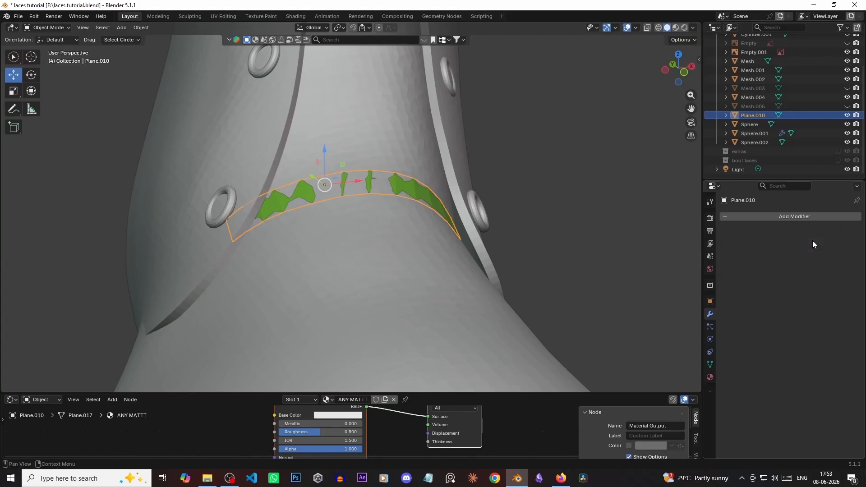
- Move the strip slightly up along the Z axis until it clears the boot's surface
scroll(324, 229, "up", 5)
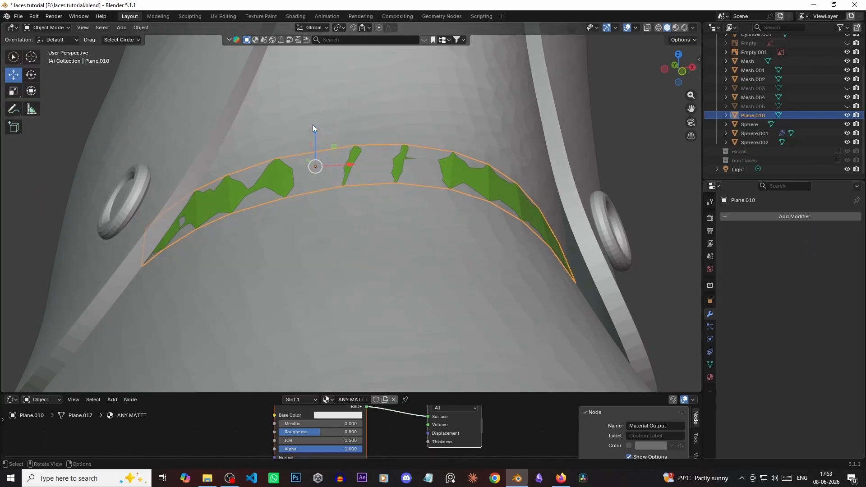
left_click_drag(312, 124, 318, 107)
middle_click_drag(318, 107, 354, 124)
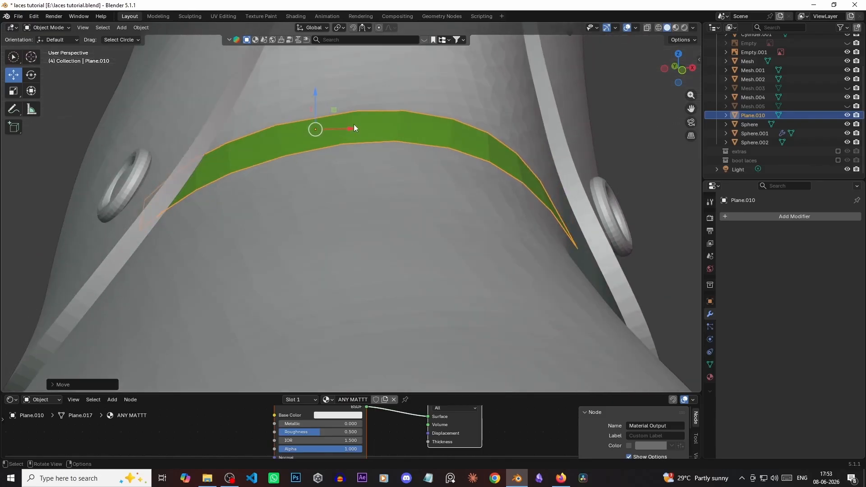
left_click_drag(315, 93, 316, 92)
scroll(316, 91, "down", 3)
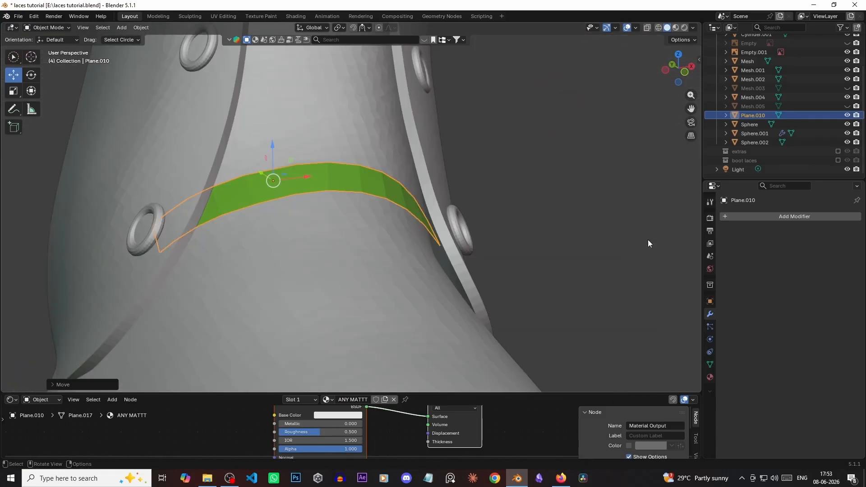
- Add a Subdivision Surface modifier to the strip
left_click(792, 218)
left_click(792, 218)
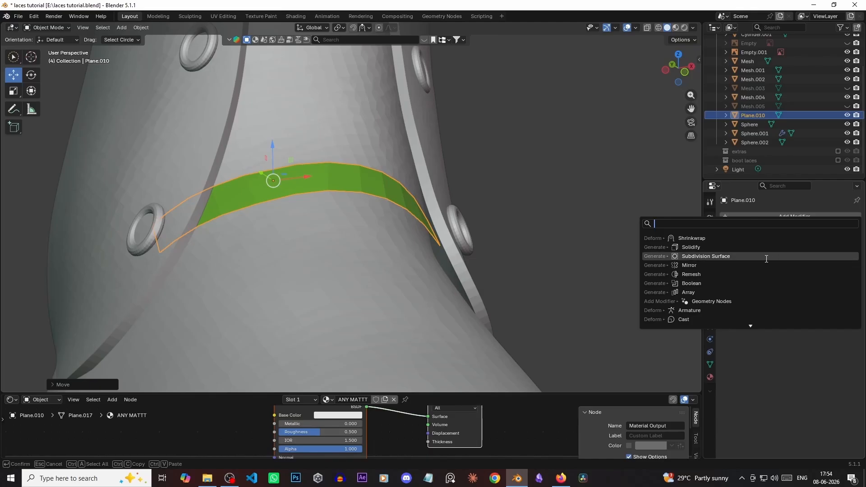
left_click(732, 257)
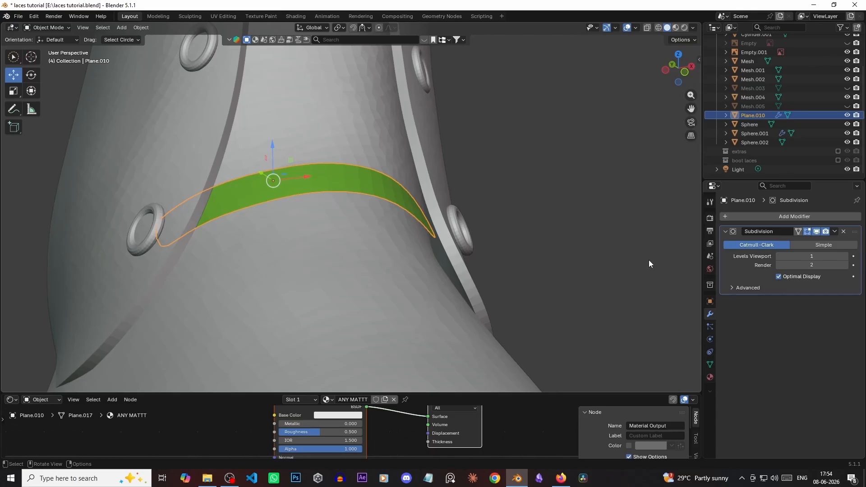
scroll(551, 199, "up", 2)
scroll(551, 199, "down", 3)
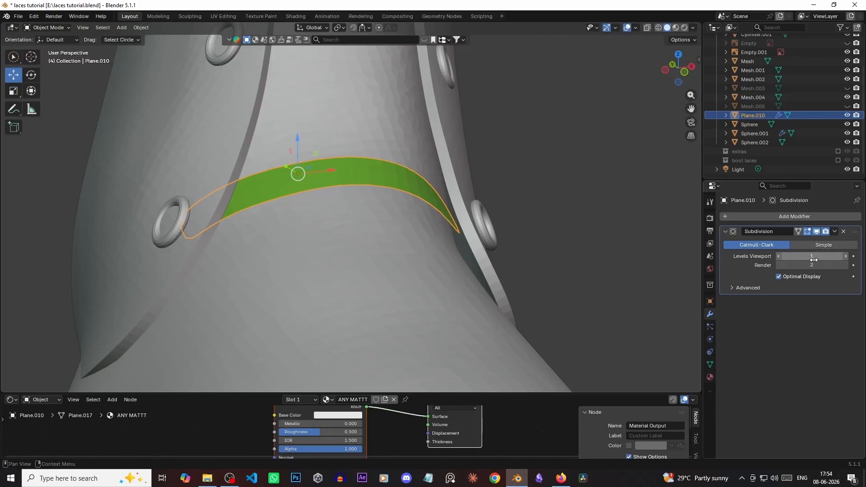
middle_click_drag(537, 220, 537, 216)
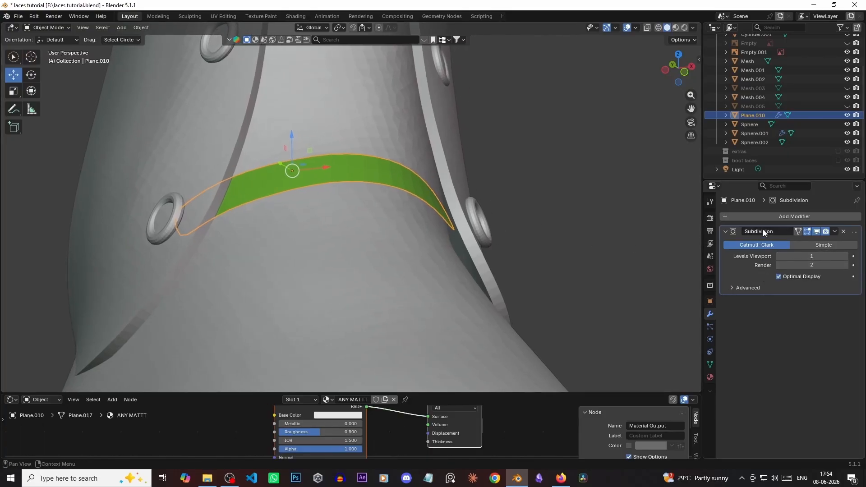
- Add a Solidify modifier to the strip and set its thickness to 0.46 m
left_click(765, 215)
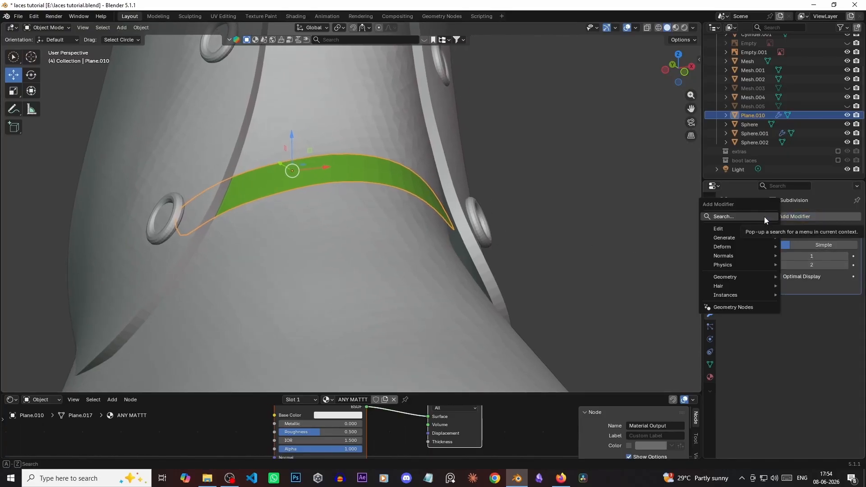
left_click(764, 216)
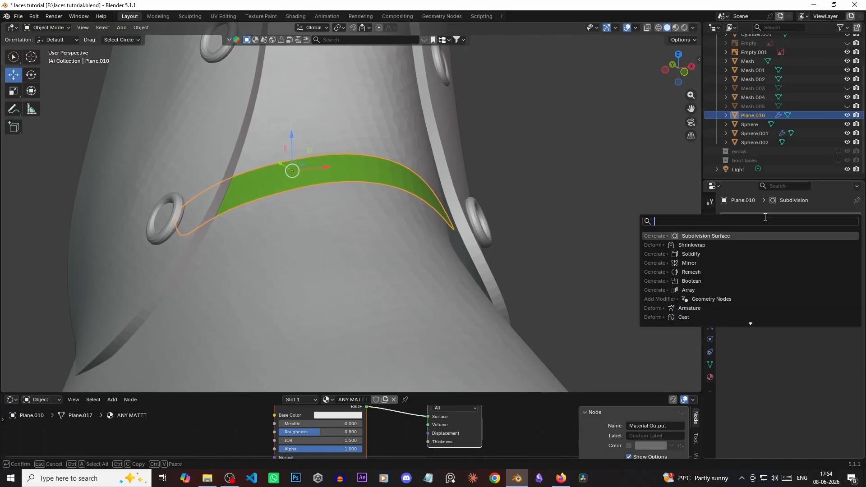
left_click(713, 254)
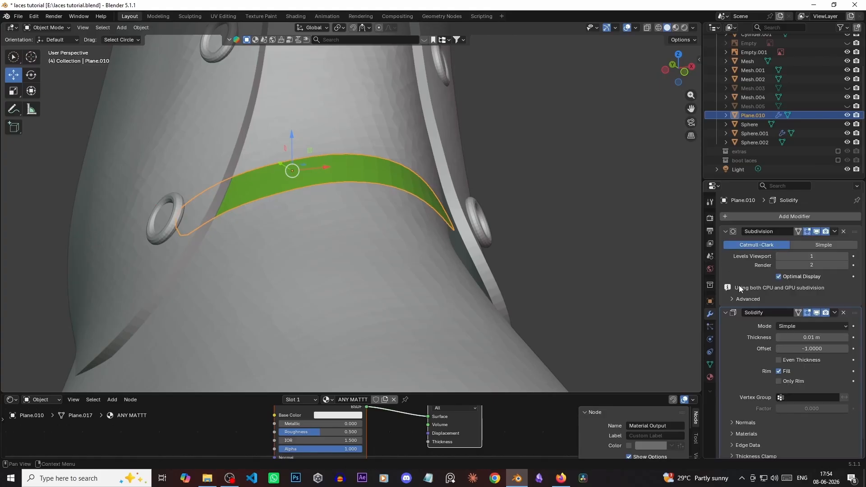
scroll(742, 300, "down", 1)
middle_click_drag(567, 264, 578, 280)
left_click_drag(810, 322, 791, 304)
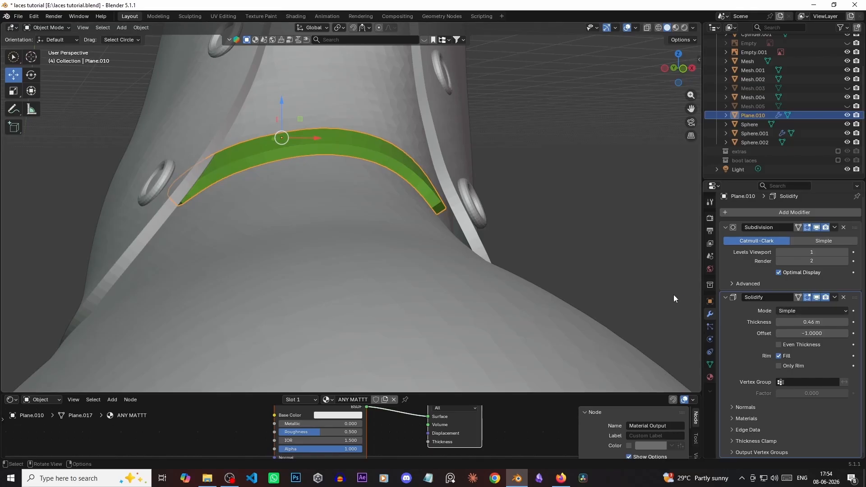
middle_click_drag(672, 294, 418, 187)
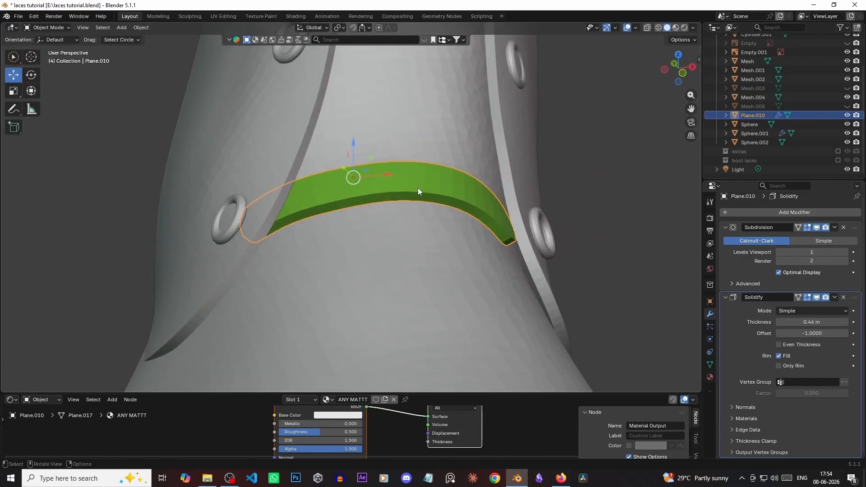
- Shade the lace strip smooth, deselect it and inspect how it sits between the lowest eyelets
right_click(413, 180)
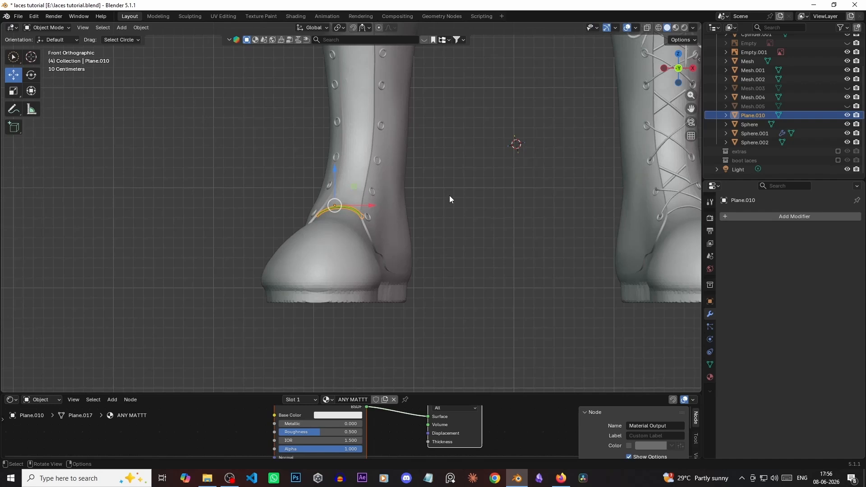
left_click(449, 196)
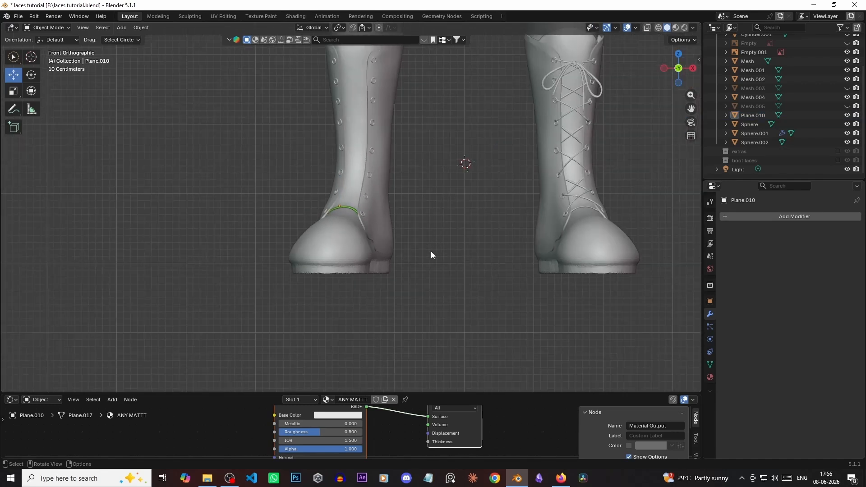
middle_click_drag(425, 202, 382, 217)
scroll(381, 218, "up", 5)
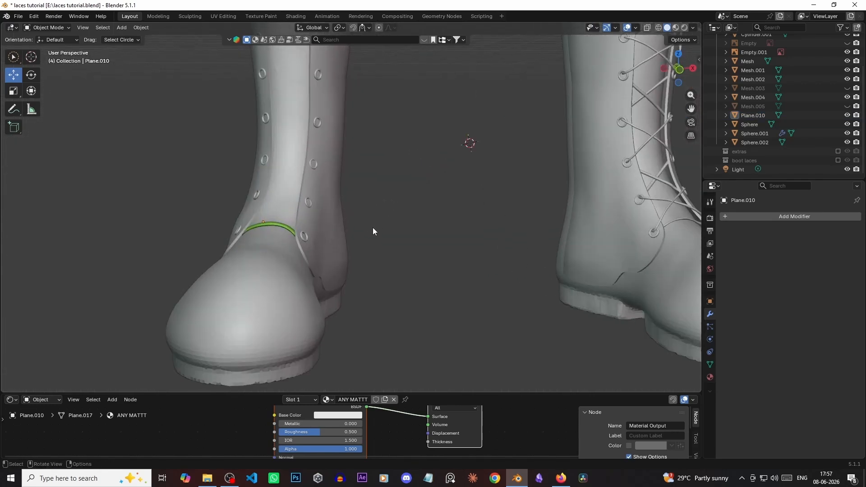
scroll(378, 201, "up", 2)
middle_click_drag(307, 219, 332, 237)
scroll(288, 233, "up", 3)
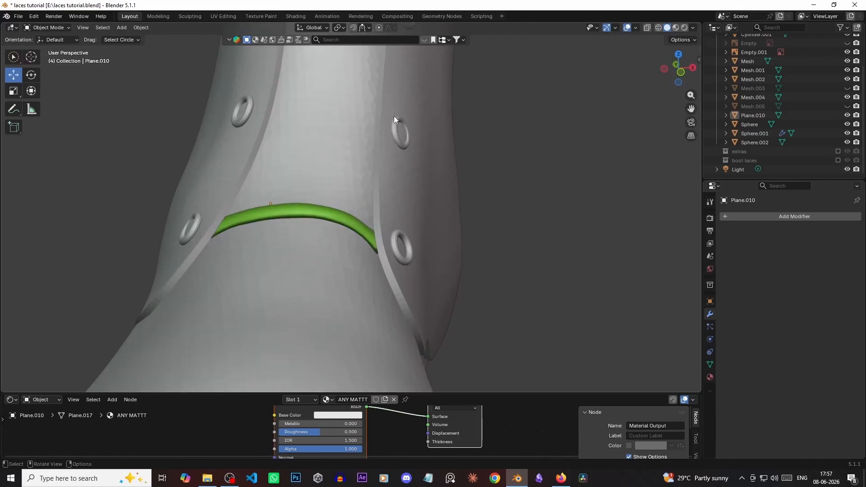
scroll(476, 214, "down", 4)
middle_click_drag(500, 173, 470, 201, "shift")
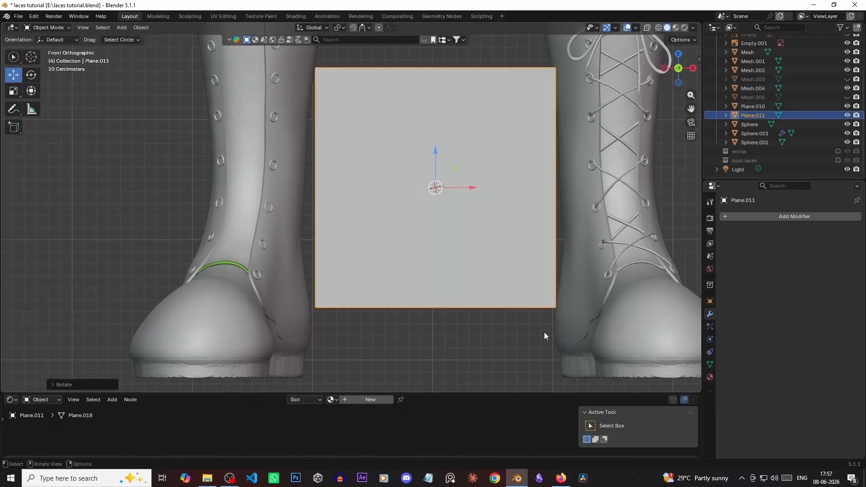
- Scale the new plane down to lace size and move it along Y to the lowest left eyelet
key("s")
left_click(442, 187)
middle_click_drag(463, 182, 472, 213)
key("KP_Decimal")
key("g")
key("y")
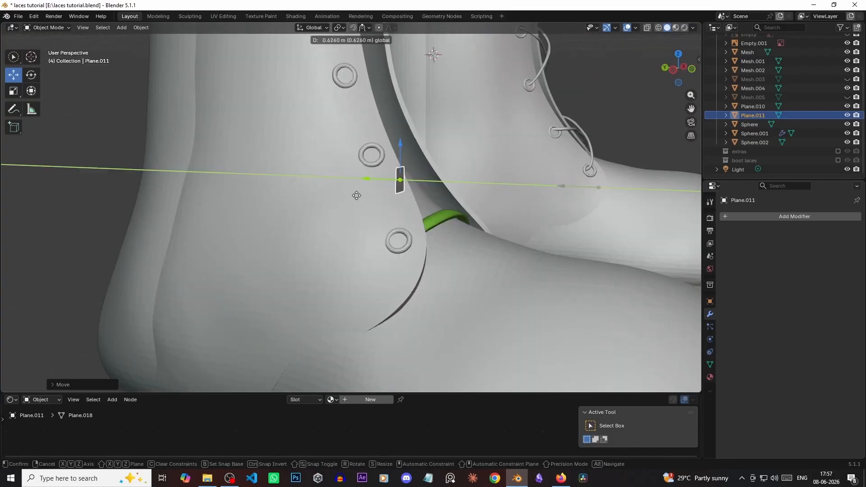
left_click(439, 241)
- Rotate the small plane 90 degrees about the Y axis and tilt it to line up with the lowest left eyelet
key("r")
key("y")
key("9")
key("0")
key("Return")
left_click(31, 74)
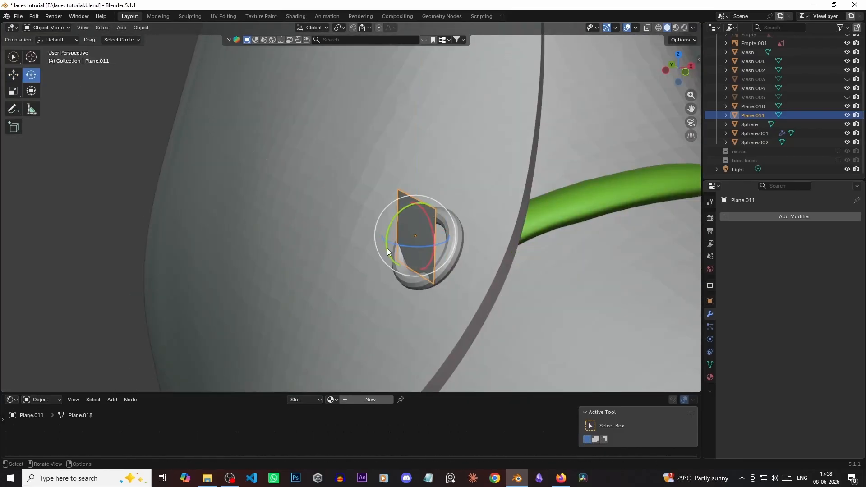
middle_click_drag(406, 203, 443, 224)
scroll(339, 243, "up", 3)
middle_click_drag(339, 244, 326, 251)
key("w")
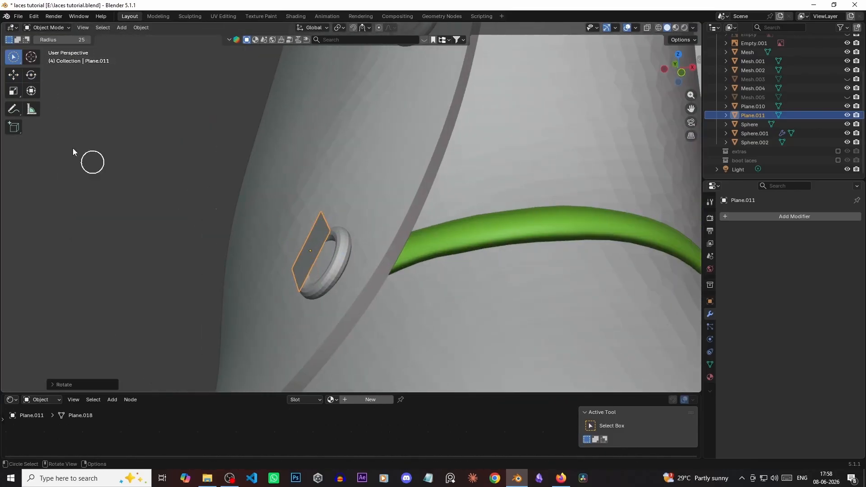
- Duplicate the plane's face in Edit Mode to the second-lowest right eyelet and rotate the copy to match that eyelet
left_click(13, 74)
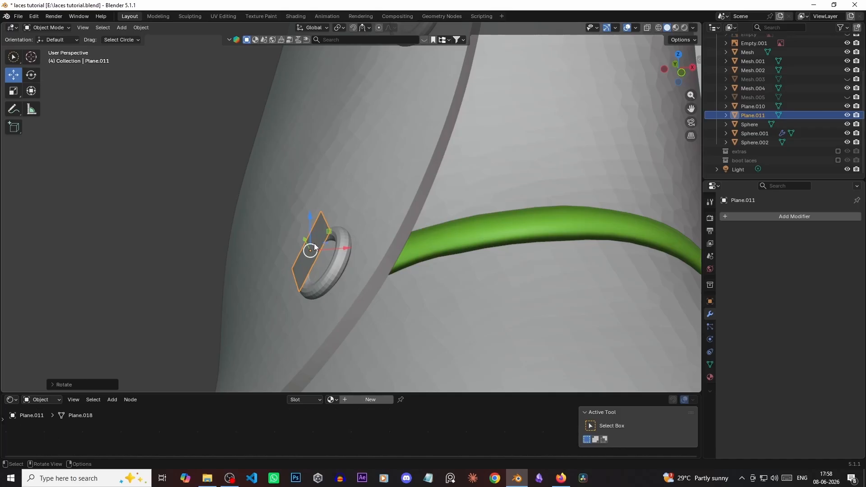
key("Tab")
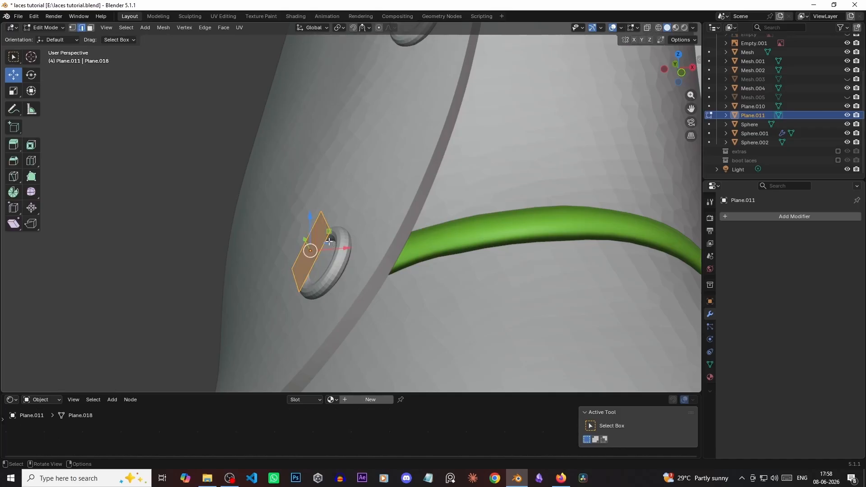
middle_click_drag(331, 241, 473, 183)
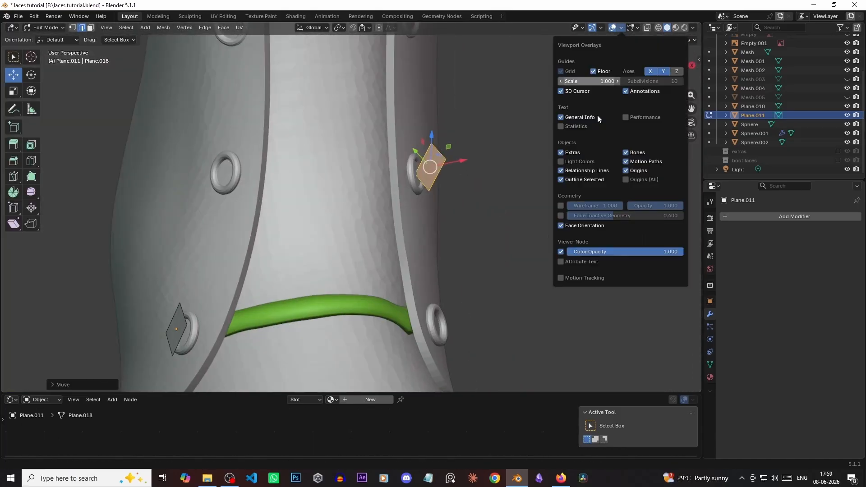
left_click_drag(477, 206, 451, 227)
left_click(31, 75)
middle_click_drag(316, 203, 406, 171)
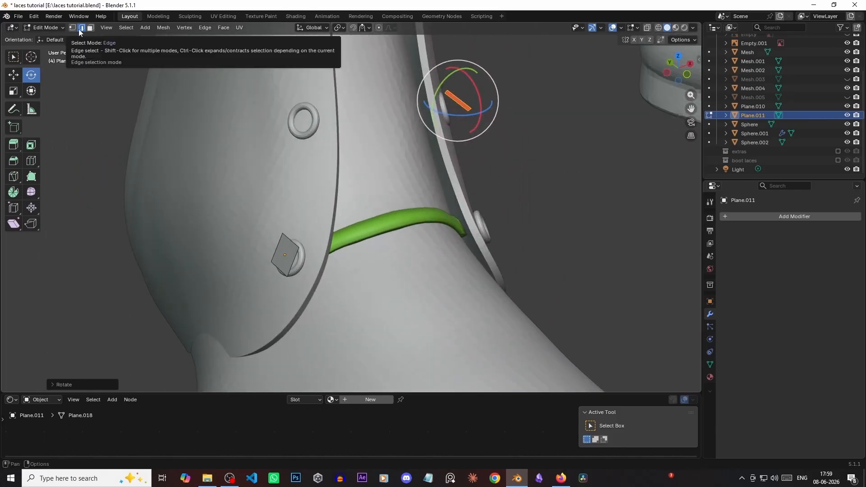
- Connect the facing edges of the planes at the lowest left and second-lowest right eyelets with a face
middle_click_drag(226, 149, 377, 172)
left_click(265, 200)
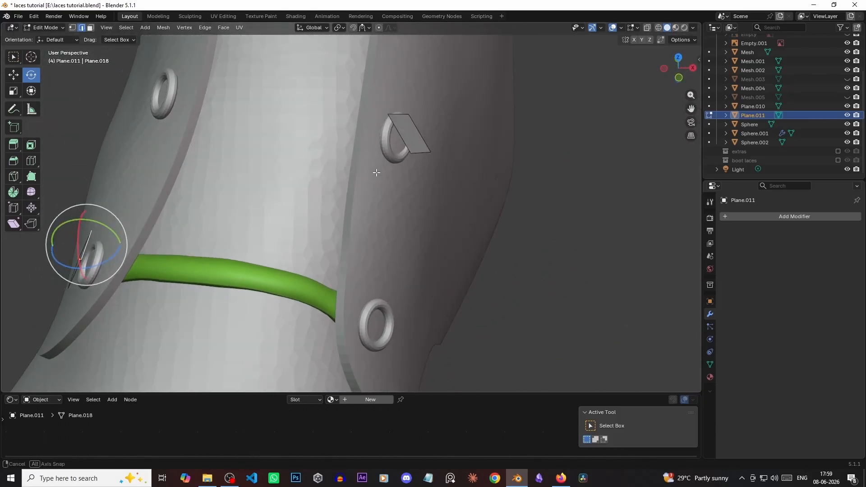
left_click(398, 129, "shift")
middle_click_drag(398, 129, 368, 185)
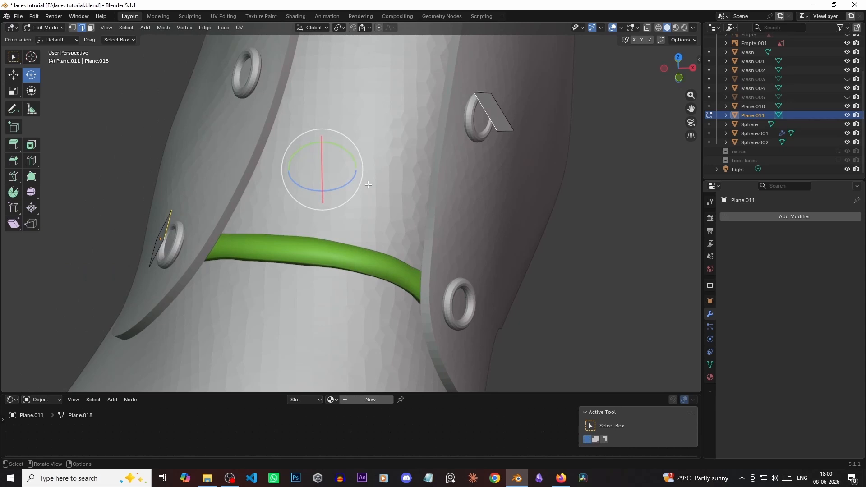
key("f")
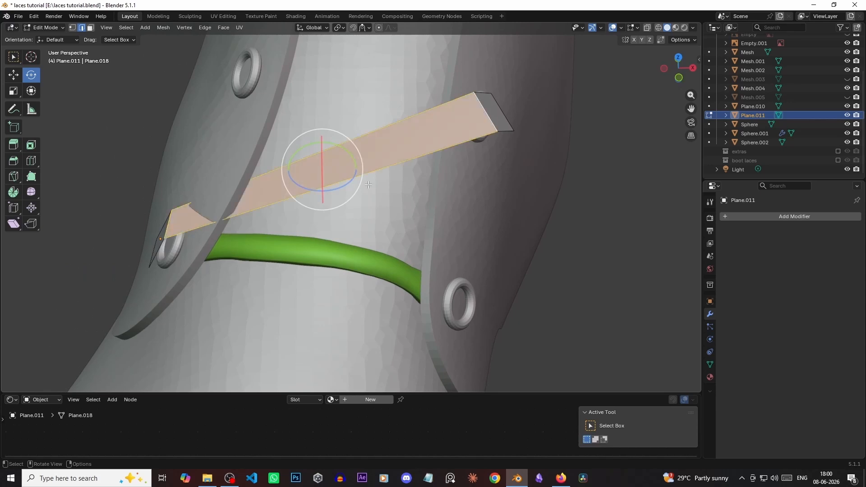
mouse_move(368, 185)
middle_mouse_down()
mouse_move(393, 203)
mouse_move(473, 161)
mouse_move(480, 128)
mouse_move(324, 176)
mouse_move(345, 194)
mouse_move(368, 191)
mouse_move(286, 193)
mouse_move(231, 95)
mouse_move(176, 136)
mouse_move(404, 148)
mouse_move(328, 226)
mouse_move(412, 145)
mouse_move(489, 236)
mouse_move(496, 149)
mouse_move(437, 195)
mouse_move(422, 229)
middle_mouse_up()
- Add evenly spaced loop cuts across the connecting face and move its points so the strip curves around the boot
key("ctrl+r")
left_click(469, 178)
key("alt+z")
key("shift+space")
key("g")
key("alt+z")
key("Tab")
left_click(419, 180)
left_click(339, 236)
left_click(367, 170)
key("Tab")
- Duplicate an end face of the strip, move the copy to the second-lowest left eyelet and separate it into its own object
middle_click_drag(297, 150, 406, 219)
left_click(406, 219)
key("shift+d")
left_click(347, 182)
middle_click_drag(347, 182, 379, 218)
key("g")
left_click(347, 206)
key("p")
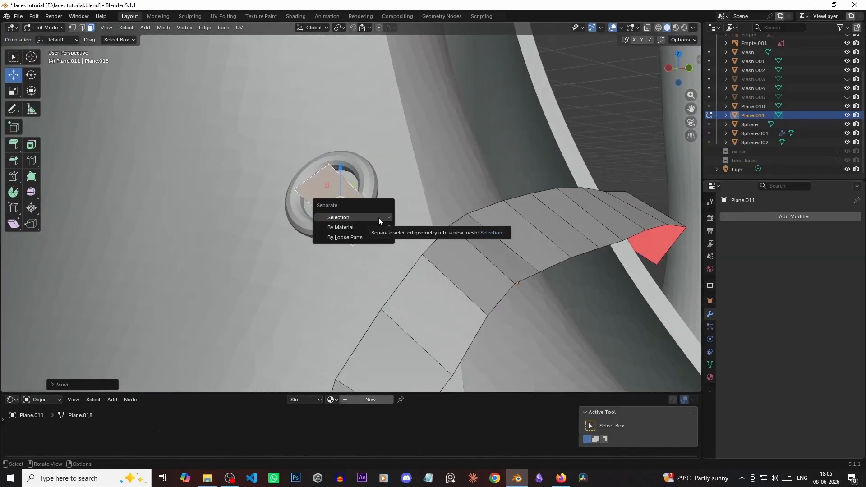
left_click(377, 217)
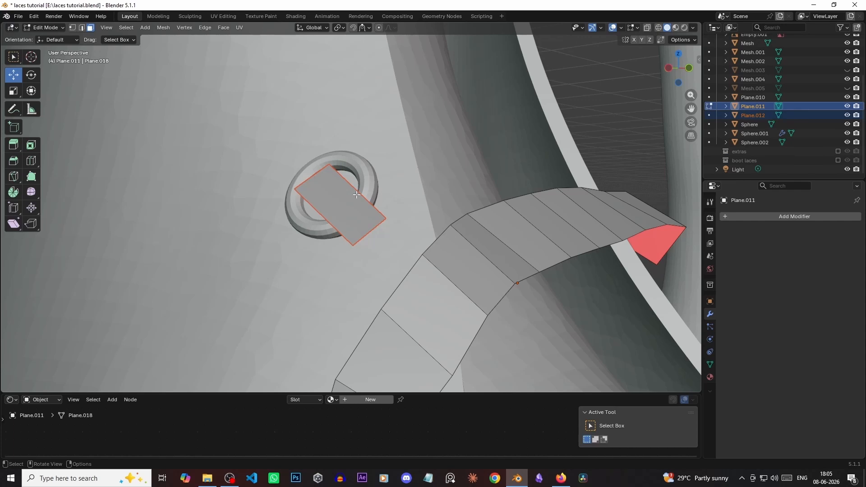
- In Object Mode, select the separated plane at the second-lowest left eyelet and set its origin to its geometry
key("Tab")
scroll(356, 194, "down", 5)
left_click(367, 243)
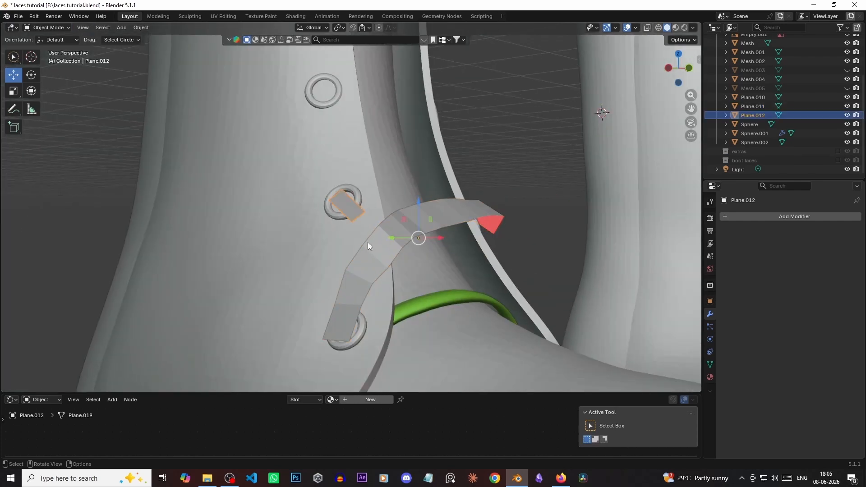
scroll(367, 242, "up", 4)
right_click(353, 212)
mouse_move(354, 213)
left_click(416, 222)
scroll(361, 191, "up", 3)
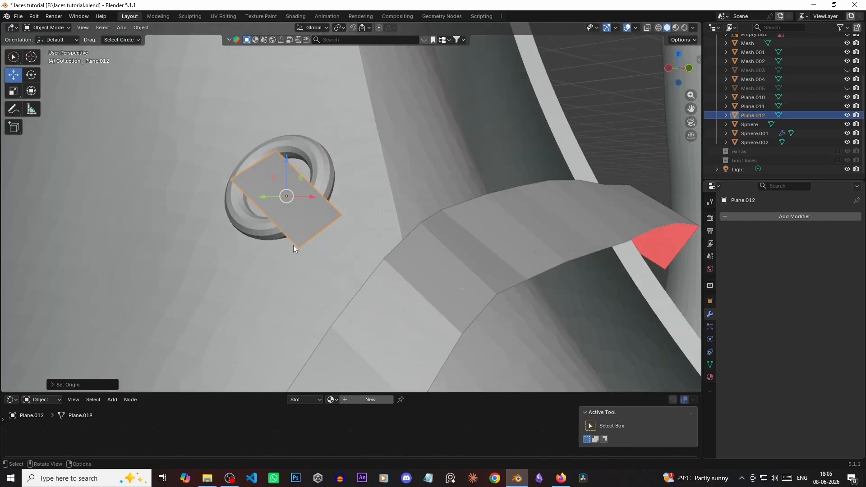
- Rotate and move the separated plane to fit the opening of the second-lowest left eyelet
middle_click_drag(293, 245, 340, 259)
key("r")
middle_click_drag(332, 194, 289, 181)
key("g")
key("y")
key("r")
left_click_drag(289, 184, 307, 183)
middle_click_drag(306, 183, 317, 162)
key("g")
left_click_drag(302, 137, 302, 134)
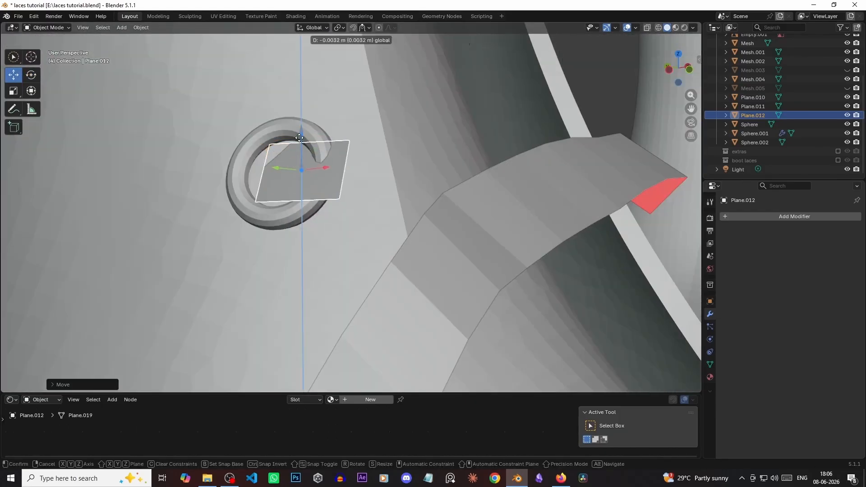
- Refine the tilt and position of the separated plane inside the second-lowest left eyelet's ring
middle_click_drag(302, 134, 271, 169)
key("r")
left_click_drag(272, 170, 279, 173)
scroll(372, 199, "down", 4)
scroll(286, 157, "up", 2)
left_click(286, 157)
key("g")
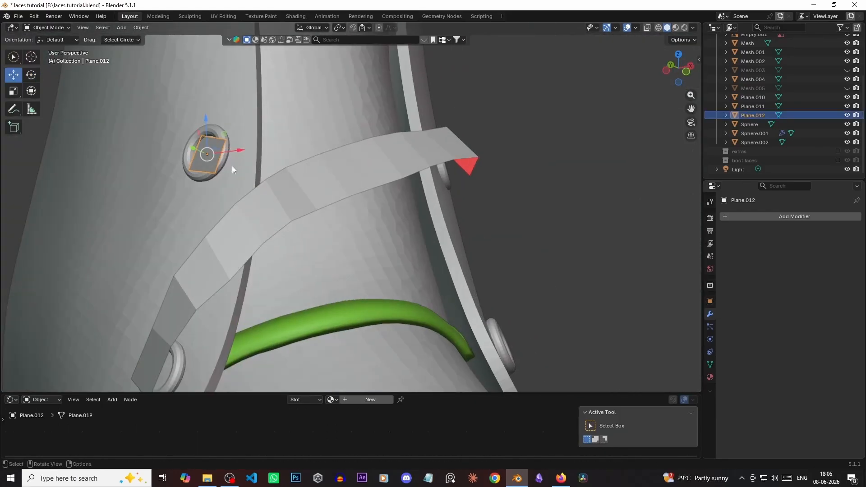
- Duplicate the plane's face in Edit Mode and move the copy to the lowest right eyelet
key("Tab")
middle_click_drag(232, 166, 265, 131, "shift")
left_click(92, 29)
middle_click_drag(271, 180, 235, 157)
left_click(157, 102)
key("shift+d")
left_click(437, 302)
middle_click_drag(438, 302, 534, 228)
left_click_drag(424, 216, 439, 221)
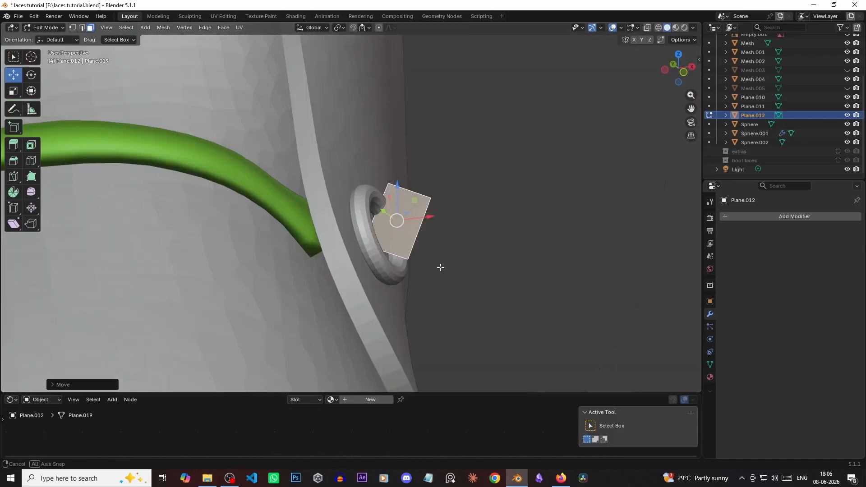
- Rotate the copied face to line up with the lowest right eyelet
key("r")
middle_click_drag(441, 266, 393, 229)
mouse_move(319, 179)
left_mouse_down()
mouse_move(332, 187)
mouse_move(336, 208)
left_mouse_up()
scroll(361, 216, "down", 4)
- Select the facing edges of the second strip's two end faces and fill a face between them
middle_click_drag(361, 217, 406, 190)
key("2")
left_click(339, 213)
left_click(246, 142, "shift")
scroll(271, 163, "down", 3)
middle_click_drag(246, 142, 365, 189)
key("f")
- Add loop cuts along the second strip and move its vertices near the lowest right eyelet
scroll(315, 176, "up", 3)
key("ctrl+r")
left_click(288, 180)
scroll(353, 186, "down", 5)
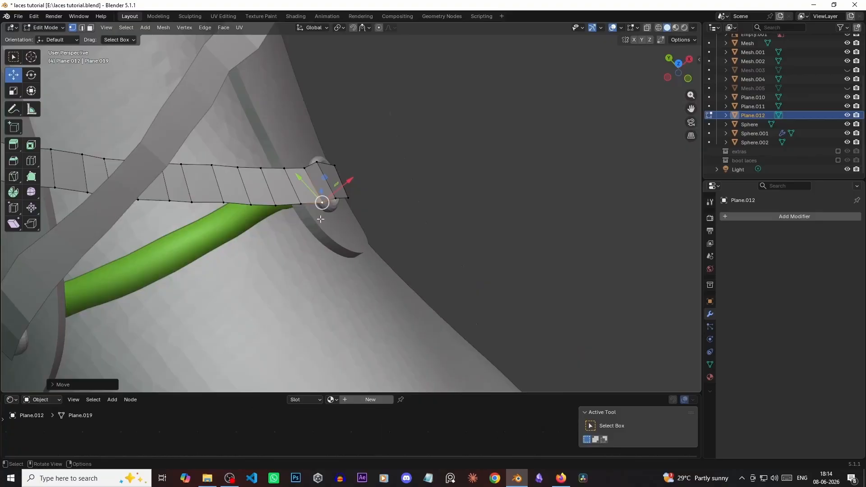
key("g")
middle_click_drag(321, 201, 352, 226)
left_click(289, 172)
- Move and rotate cross edges of the second strip so it bends over the boot flap into the lowest right eyelet
key("2")
left_click(367, 248)
key("g")
left_click_drag(370, 262, 382, 280, "alt")
key("g")
left_click(275, 112)
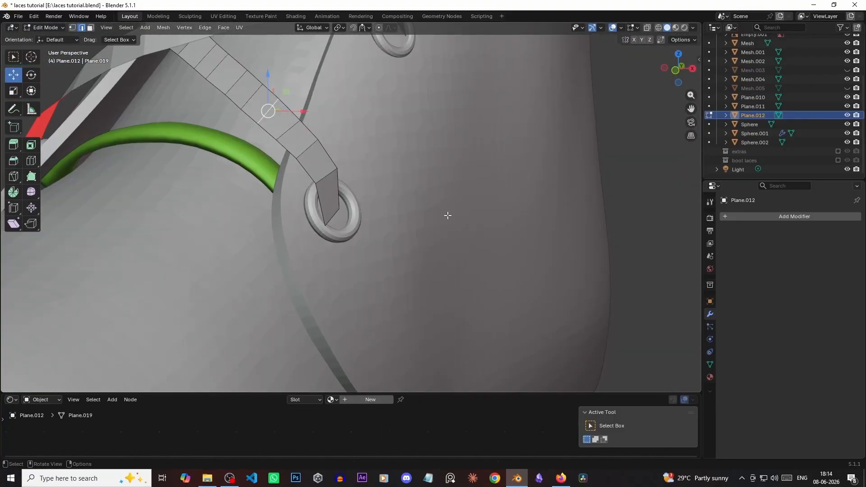
key("r")
left_click_drag(446, 214, 379, 199, "alt")
scroll(378, 200, "down", 4)
- Adjust the first strip's vertices near the second-lowest right eyelet in Edit Mode and return to Object Mode
key("Tab")
left_click(342, 181)
key("Tab")
middle_click_drag(343, 180, 344, 155)
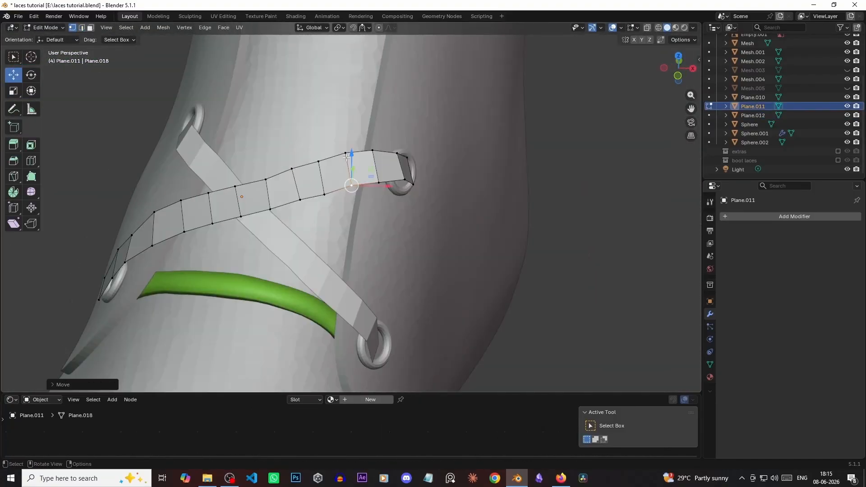
key("Tab")
scroll(343, 156, "down", 4)
middle_click_drag(304, 272, 276, 227)
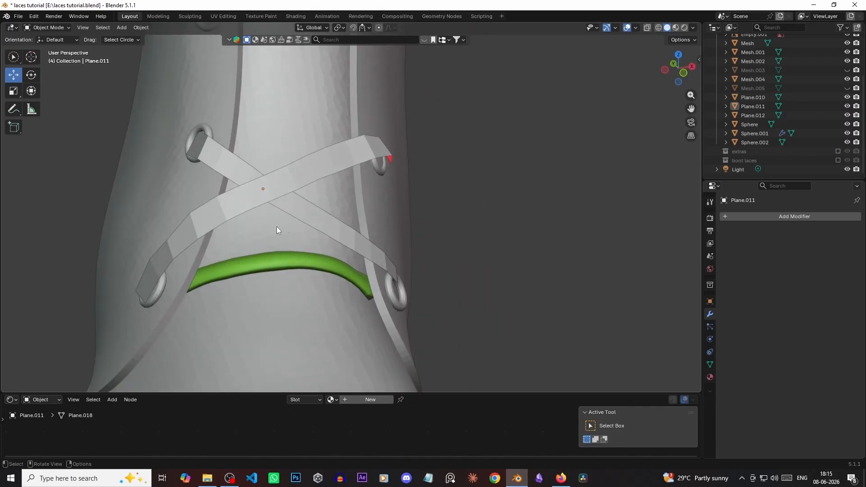
- Add a Subdivision modifier and a Solidify modifier with 0.46 m thickness to the first crossing strip
scroll(277, 226, "up", 3)
left_click(779, 215)
left_click(727, 249)
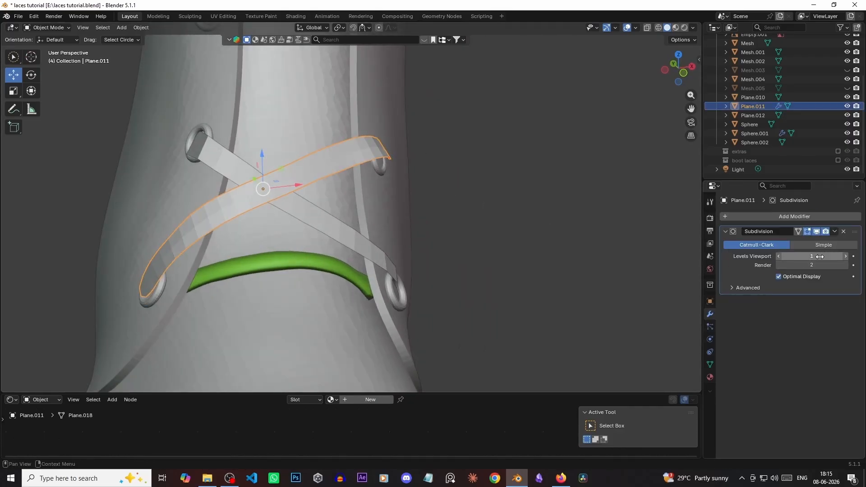
left_click(778, 215)
left_click(775, 323)
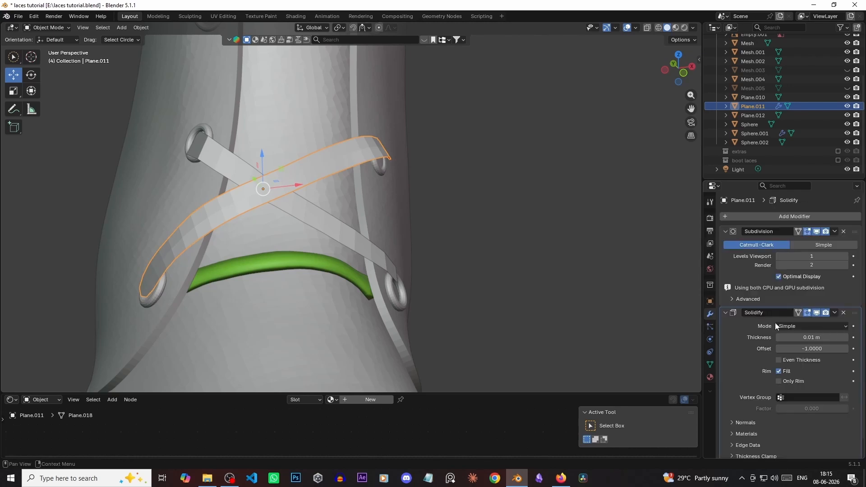
left_click(807, 338)
type("0.46")
key("Return")
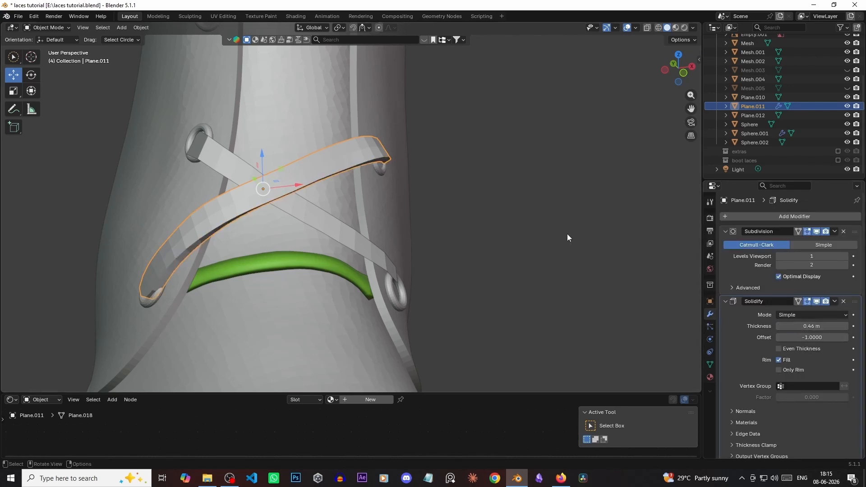
- Apply the Solidify and Subdivision modifiers on the first crossing strip
middle_click_drag(567, 234, 359, 205)
left_click(834, 301)
left_click(792, 312)
left_click(834, 232)
left_click(793, 242)
- Assign the existing ANY MATTT material to the lace between the second-lowest left and lowest right eyelets
left_click(361, 226, "shift")
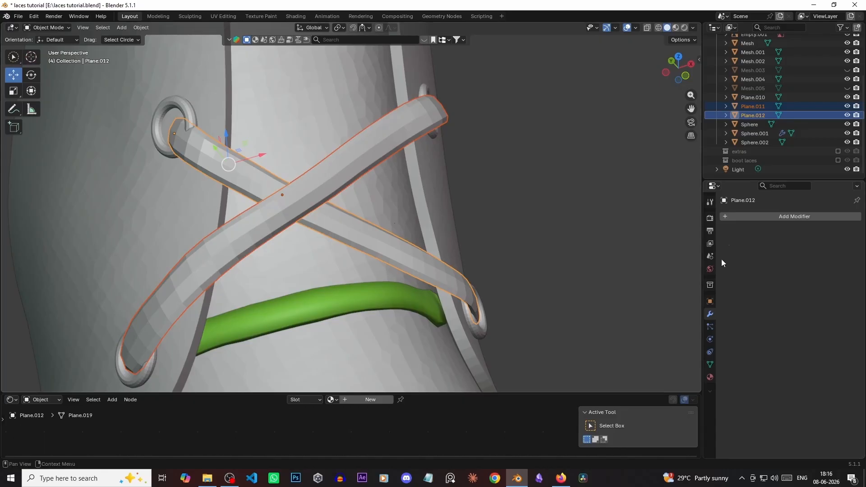
left_click(710, 377)
left_click(857, 217)
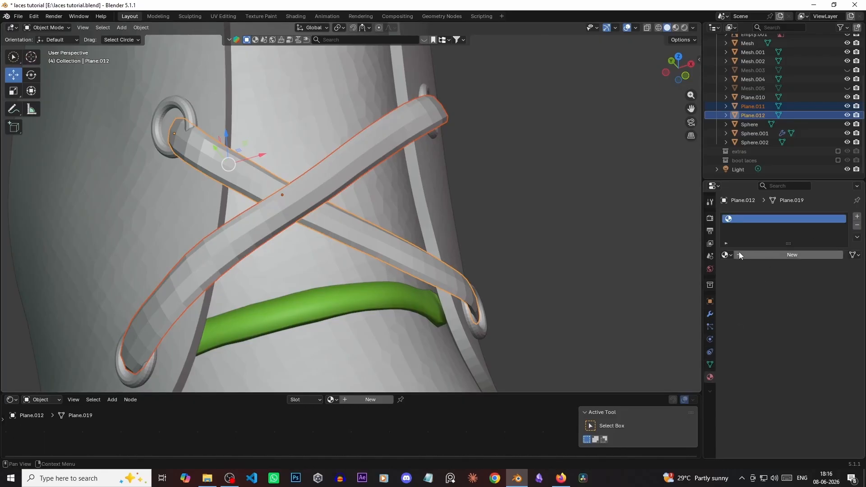
left_click(726, 255)
left_click(759, 286)
left_click(496, 225)
middle_click_drag(496, 229, 393, 164)
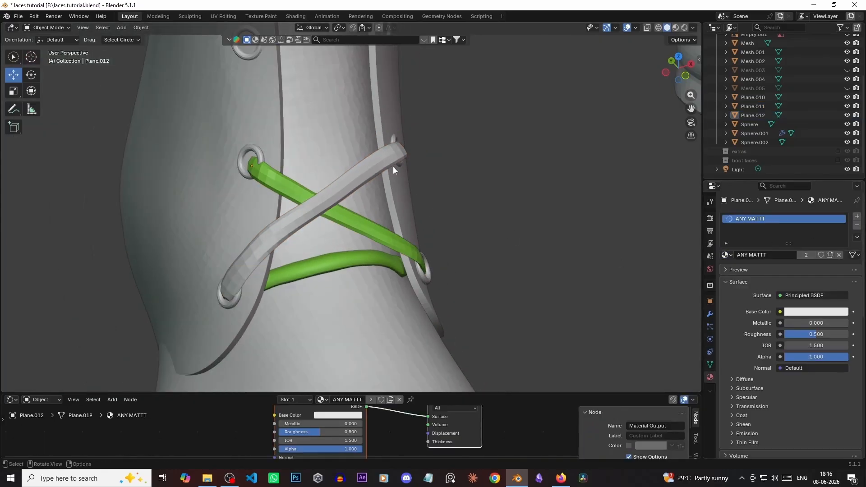
- Assign the ANY MATTT material to the lace between the lowest left and second-lowest right eyelets
left_click(392, 164)
middle_click_drag(566, 251, 549, 213)
left_click(857, 217)
left_click(726, 255)
left_click(752, 288)
left_click(522, 214)
scroll(548, 211, "down", 5)
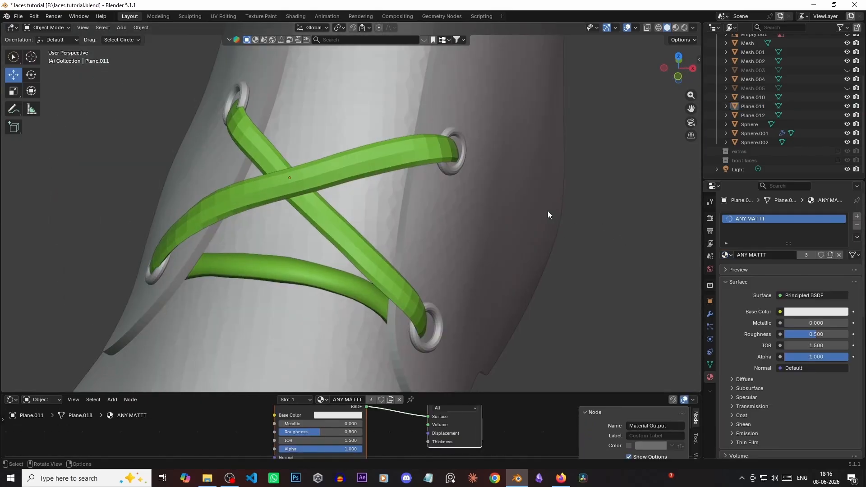
- Select the lace running from the lowest left to the second-lowest right eyelet and enter Sculpt Mode
key("KP_1")
middle_click_drag(491, 208, 469, 217)
scroll(305, 233, "up", 7)
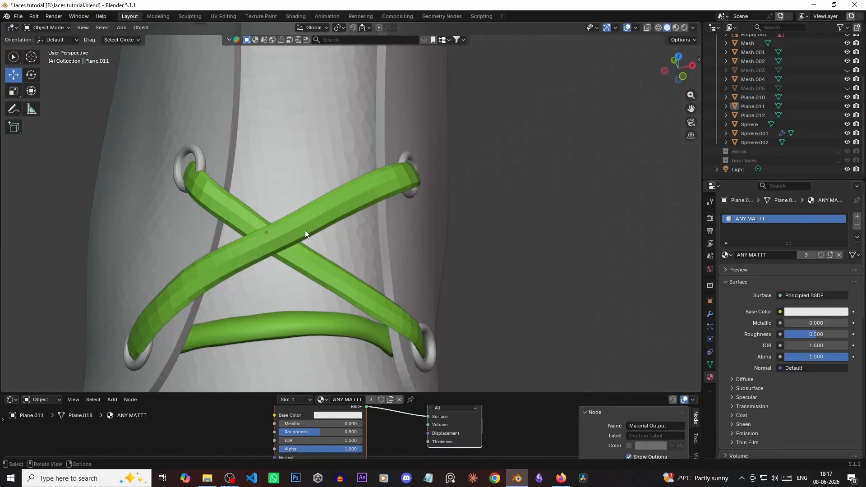
middle_click_drag(344, 246, 306, 201, "shift")
left_click(306, 201)
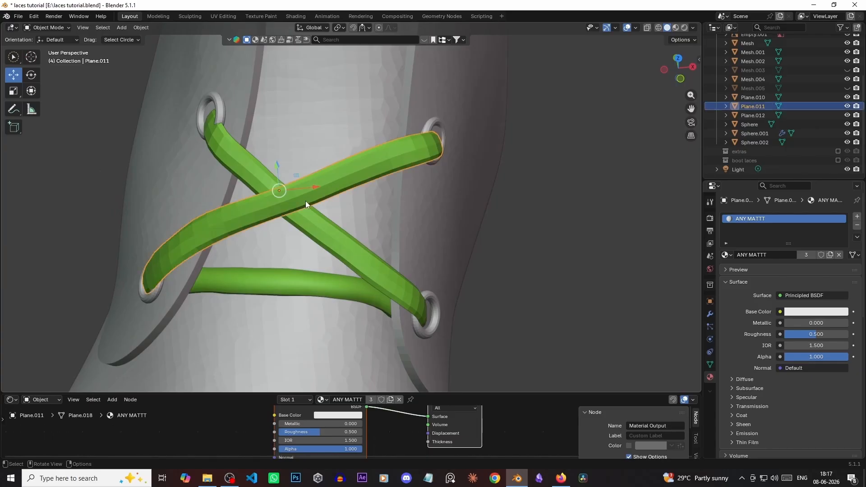
key("ctrl+Tab")
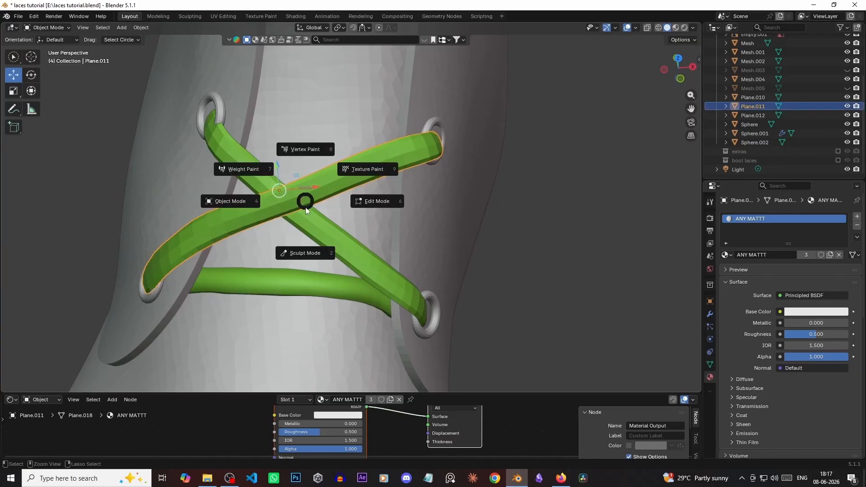
left_click(306, 250)
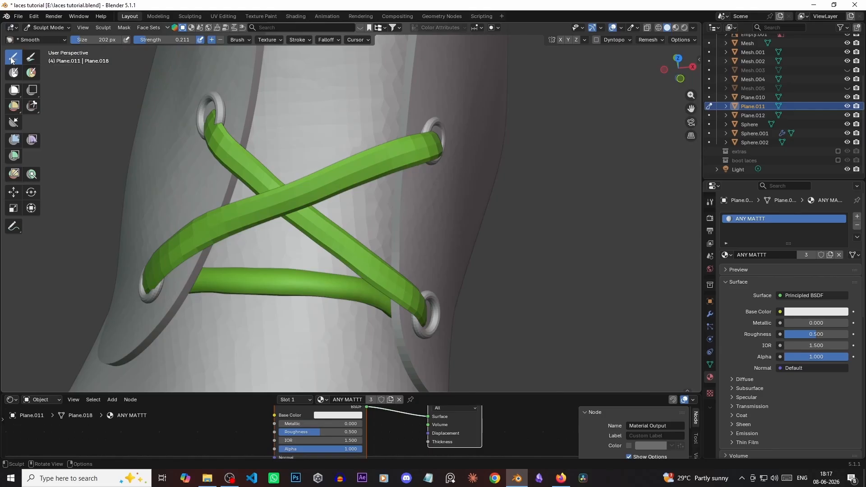
- Choose the Grab brush and set its size to 214 px
left_click(66, 40)
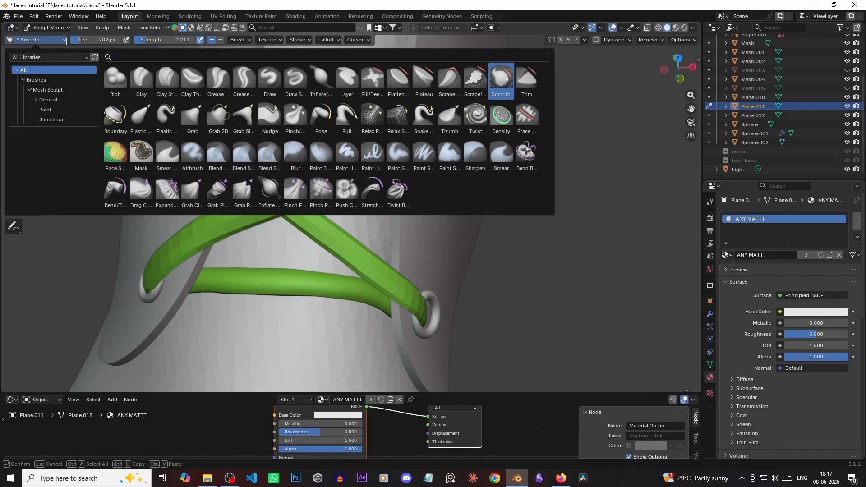
left_click(190, 125)
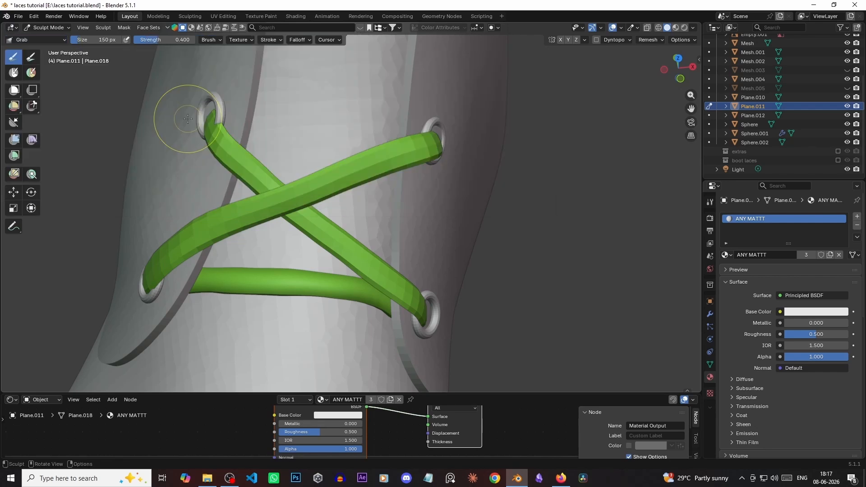
key("f")
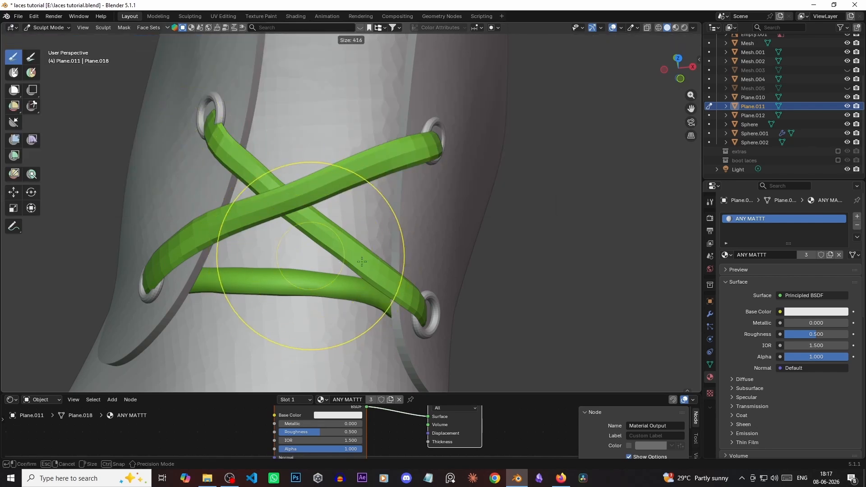
left_click(325, 263)
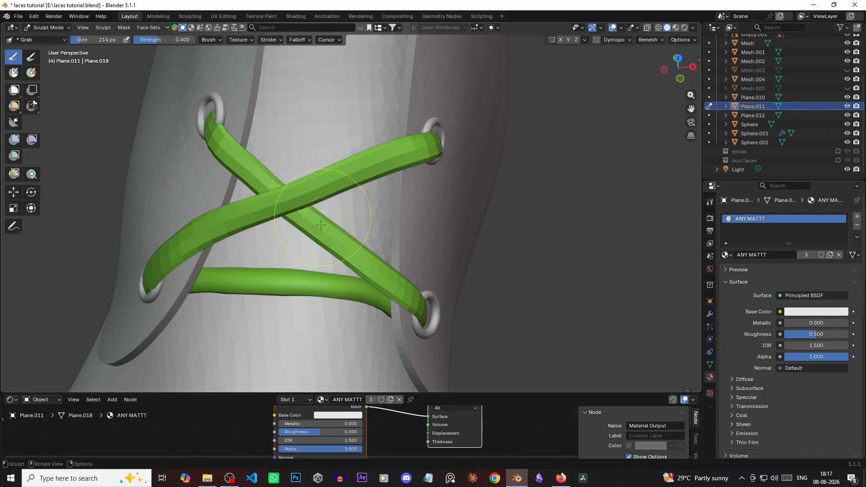
- Reshape the upper crossing lace with the Grab brush, from the lowest left eyelet to the crossing point
mouse_move(291, 249)
middle_mouse_down("shift")
mouse_move(334, 221)
mouse_move(324, 234)
middle_mouse_up("shift")
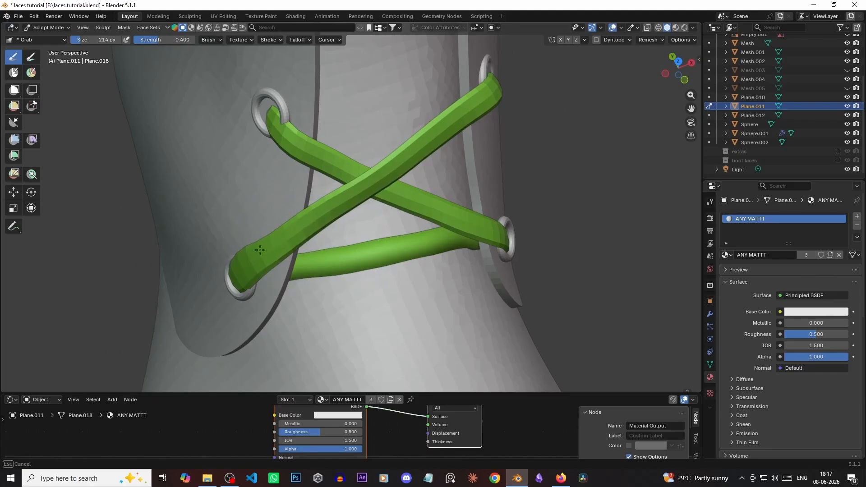
mouse_move(243, 257)
left_mouse_down()
mouse_move(274, 261)
mouse_move(329, 199)
mouse_move(348, 201)
mouse_move(386, 177)
left_mouse_up()
middle_click_drag(489, 211, 380, 205)
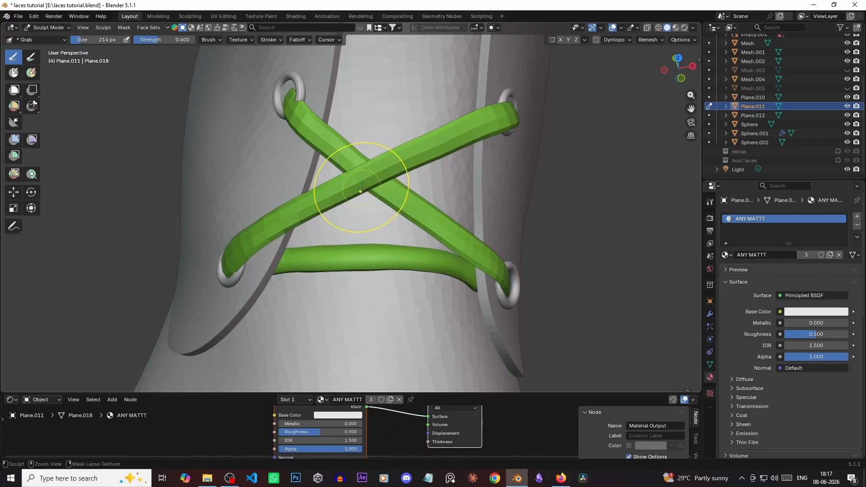
- Return to Object Mode, select the other crossing lace and enter Sculpt Mode on it
key("ctrl+Tab")
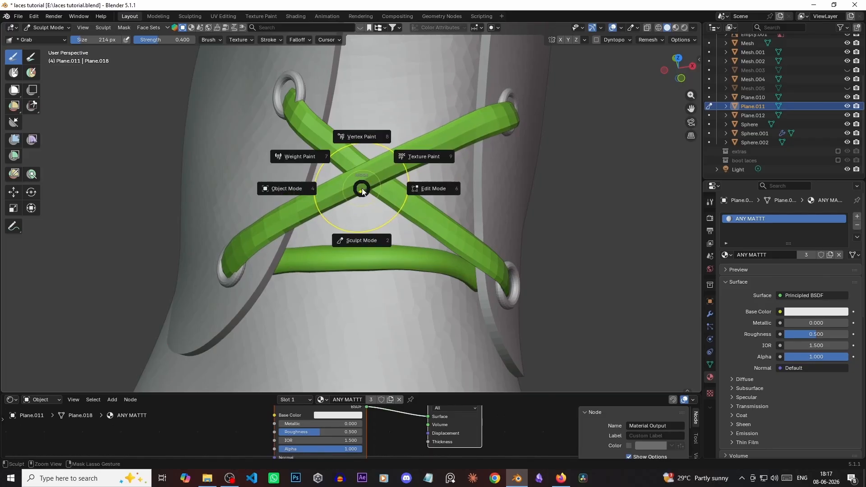
left_click(295, 188)
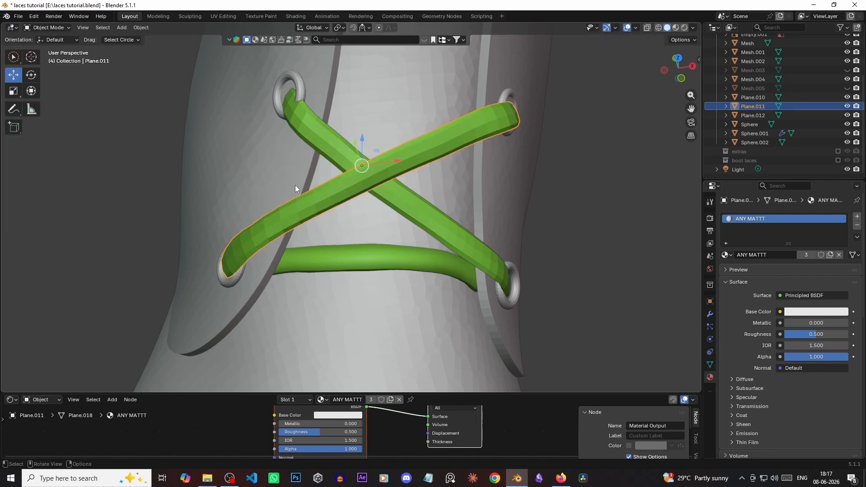
left_click(316, 147)
key("ctrl+Tab")
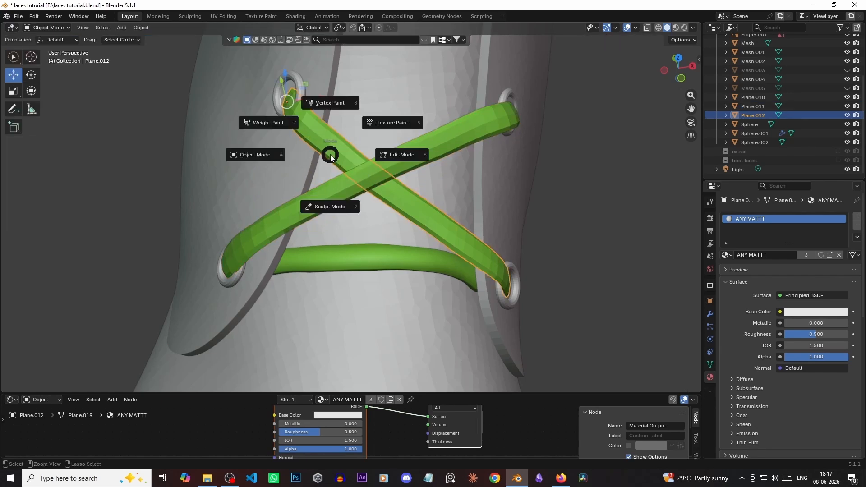
left_click(337, 208)
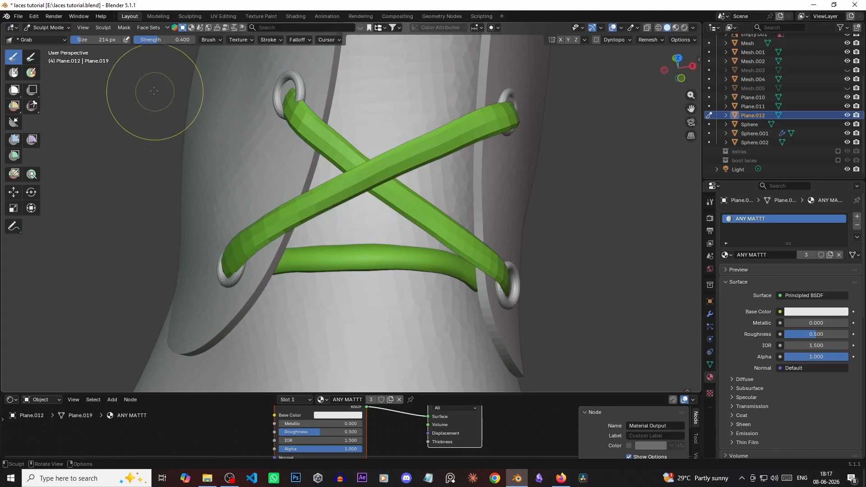
- Enlarge the Grab brush to 506 px and reshape the lace running from the upper left to the lower right eyelet
mouse_move(435, 221)
middle_mouse_down()
mouse_move(335, 191)
mouse_move(321, 179)
middle_mouse_up()
scroll(334, 203, "up", 2)
key("f")
left_click(357, 187)
left_click_drag(194, 124, 186, 138)
mouse_move(345, 230)
left_mouse_down()
mouse_move(344, 243)
mouse_move(357, 244)
left_mouse_up()
left_click_drag(391, 279, 400, 269)
left_click_drag(176, 129, 181, 119)
left_click_drag(383, 268, 389, 260)
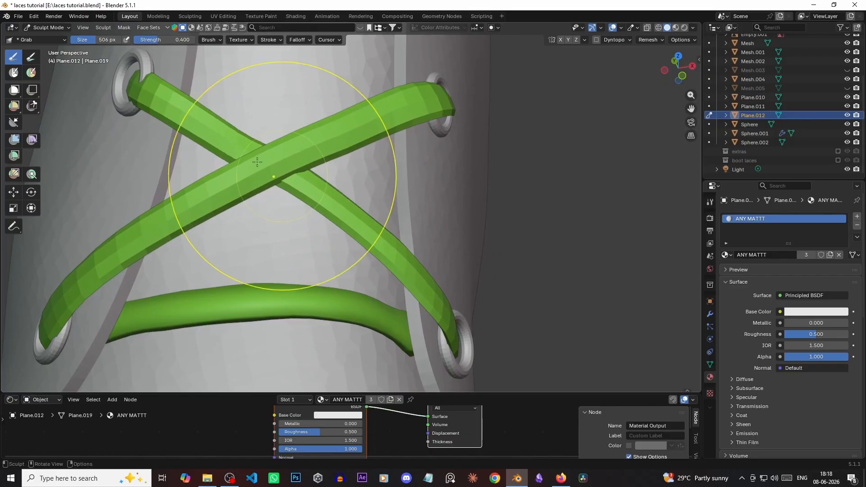
left_click_drag(190, 119, 197, 110)
- Refine the same lace around the crossing point with the Grab brush, checking its fit from the side
scroll(357, 207, "down", 3)
scroll(330, 183, "up", 3)
mouse_move(412, 226)
middle_mouse_down()
mouse_move(349, 216)
mouse_move(376, 192)
mouse_move(367, 208)
mouse_move(377, 197)
mouse_move(382, 213)
mouse_move(396, 198)
middle_mouse_up()
scroll(315, 203, "up", 4)
scroll(377, 197, "down", 4)
scroll(361, 194, "up", 3)
left_click_drag(272, 166, 278, 158)
mouse_move(289, 167)
middle_mouse_down()
mouse_move(420, 203)
mouse_move(319, 210)
mouse_move(401, 219)
middle_mouse_up()
scroll(402, 219, "up", 2)
middle_click_drag(352, 207, 460, 210)
scroll(433, 212, "down", 3)
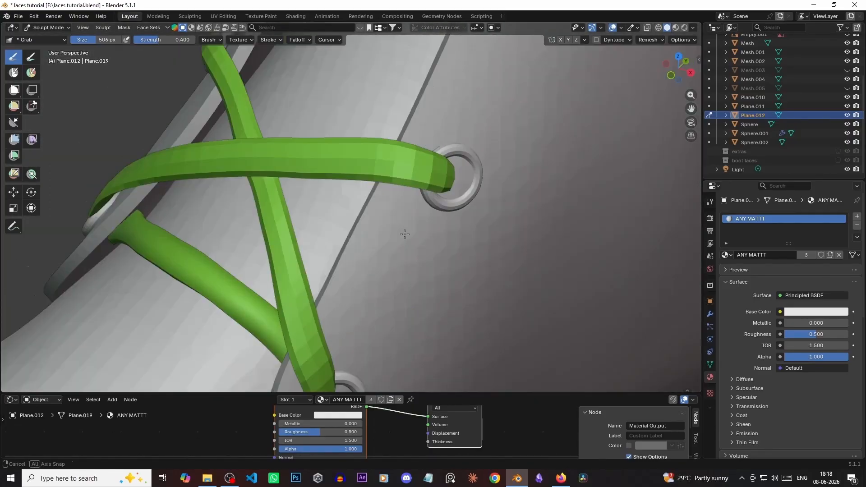
middle_click_drag(342, 226, 416, 218, "shift")
- Return to Object Mode, select the lace ending at the second-lowest right eyelet and work on it in Sculpt Mode
key("ctrl+Tab")
left_click(349, 219)
left_click(478, 158)
middle_click_drag(531, 219, 508, 223)
mouse_move(508, 272)
middle_mouse_down()
mouse_move(493, 310)
mouse_move(469, 219)
mouse_move(425, 216)
mouse_move(418, 253)
mouse_move(309, 176)
mouse_move(543, 247)
middle_mouse_up()
scroll(542, 247, "down", 7)
left_click_drag(542, 247, 419, 153, "alt")
scroll(419, 153, "up", 6)
left_click_drag(491, 242, 394, 171, "alt")
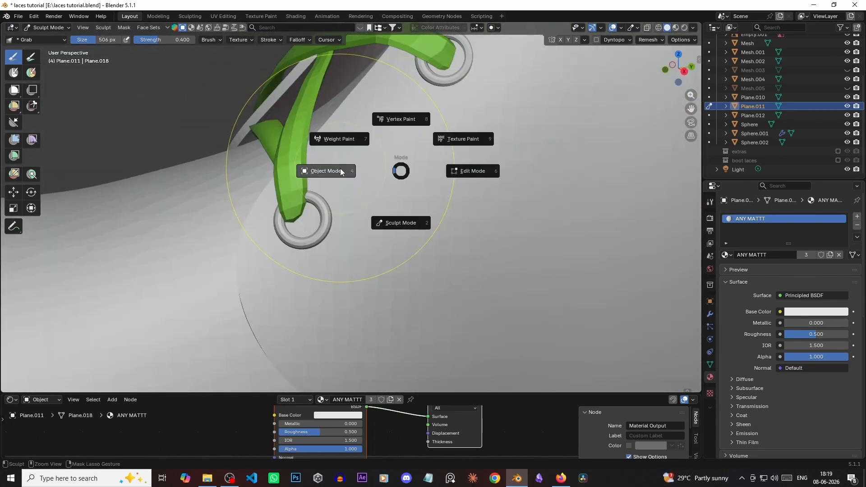
- Switch sculpting back to the lace ending at the lowest right eyelet and resize the Grab brush for its end
left_click(341, 172)
middle_click_drag(341, 171, 370, 142)
left_click(370, 143)
key("ctrl+Tab")
left_click(415, 222)
scroll(396, 193, "up", 4)
mouse_move(415, 222)
middle_mouse_down()
mouse_move(396, 194)
mouse_move(426, 186)
mouse_move(417, 222)
mouse_move(469, 233)
middle_mouse_up()
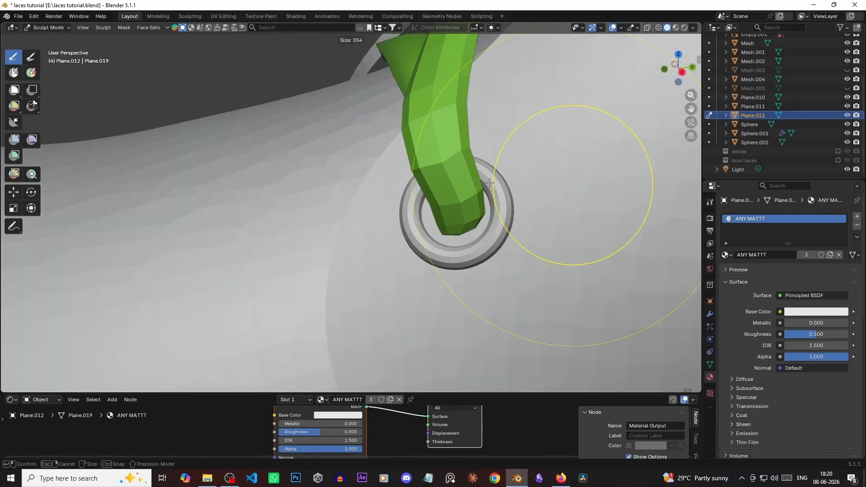
scroll(473, 212, "down", 3)
middle_click_drag(474, 212, 418, 203)
scroll(451, 203, "down", 4)
- Select both crossing laces in Object Mode, duplicate them and move the copies up along Z to the next eyelet pairs
key("KP_1")
scroll(441, 213, "up", 3)
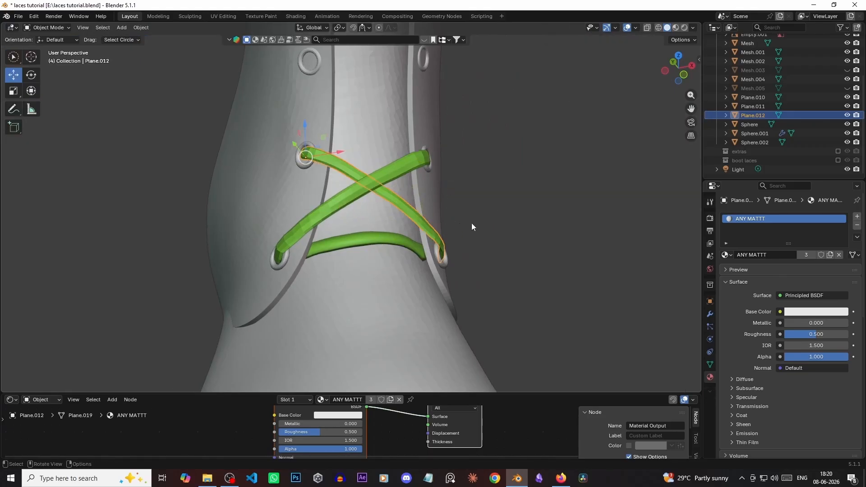
middle_click_drag(508, 157, 558, 131, "shift")
left_click(433, 194, "shift")
middle_click_drag(423, 181, 347, 188, "shift")
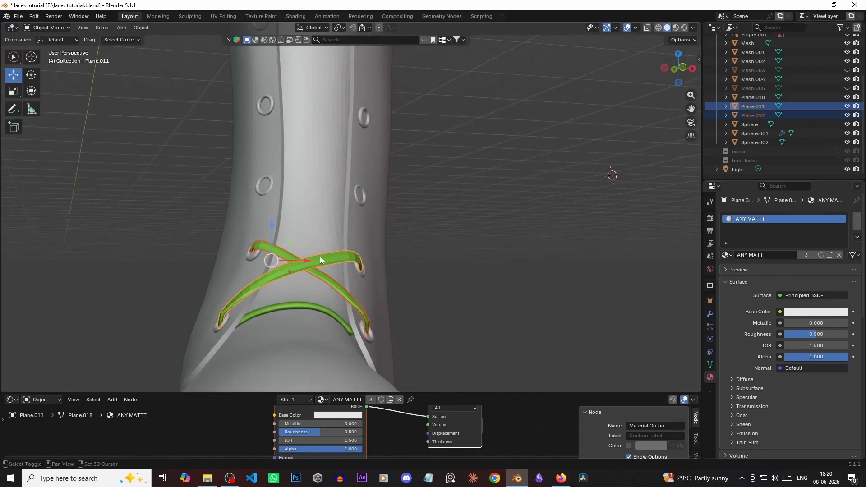
key("shift+d")
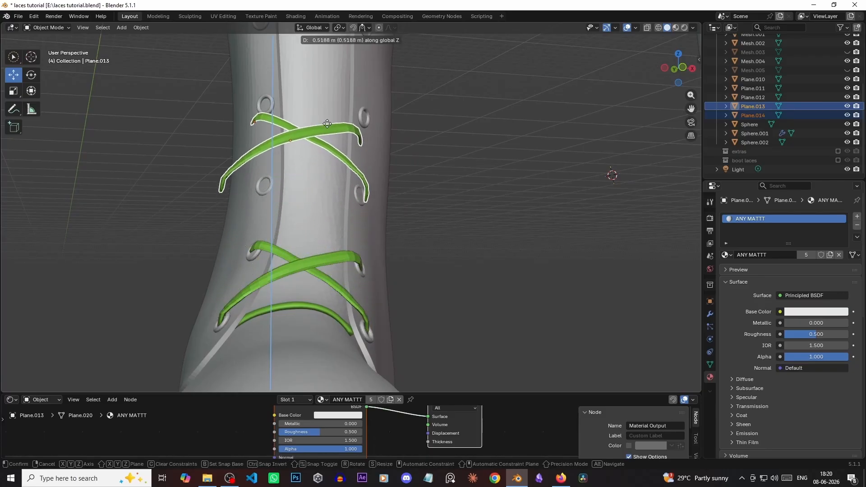
middle_click_drag(329, 116, 403, 121)
key("g")
key("z")
left_click(348, 91)
- Select the copied lace running from upper left to lower right and reshape it in Sculpt Mode to meet its eyelets
mouse_move(348, 91)
middle_mouse_down()
mouse_move(275, 145)
mouse_move(394, 253)
mouse_move(304, 141)
mouse_move(295, 175)
mouse_move(311, 198)
mouse_move(309, 251)
mouse_move(265, 239)
mouse_move(405, 129)
mouse_move(369, 249)
mouse_move(338, 176)
middle_mouse_up()
left_click(295, 175)
key("ctrl+Tab")
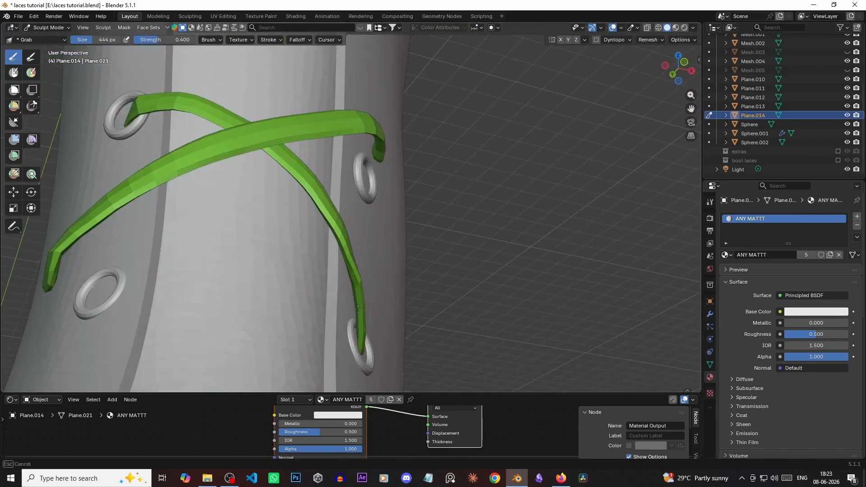
middle_click_drag(358, 309, 50, 46)
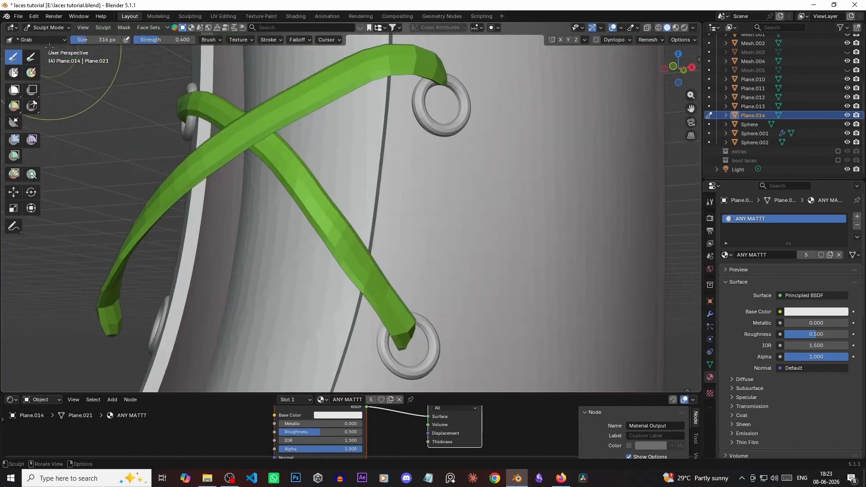
- Switch to the Smooth brush and smooth the copied lace's end at its lower right eyelet
left_click(65, 40)
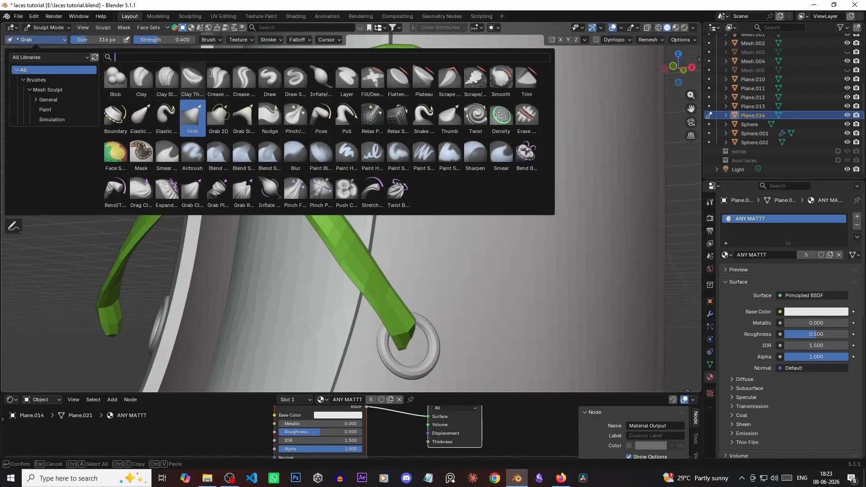
left_click(500, 77)
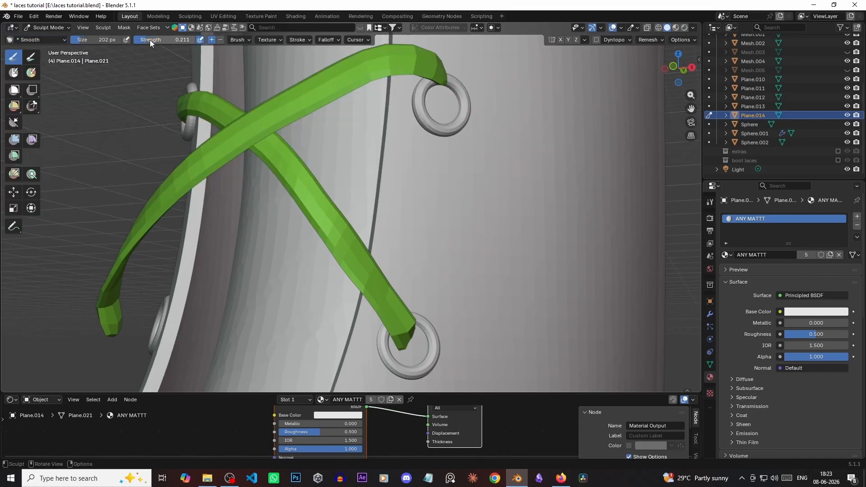
middle_click_drag(406, 223, 376, 125, "shift")
mouse_move(483, 206)
middle_mouse_down()
mouse_move(425, 221)
mouse_move(392, 175)
middle_mouse_up()
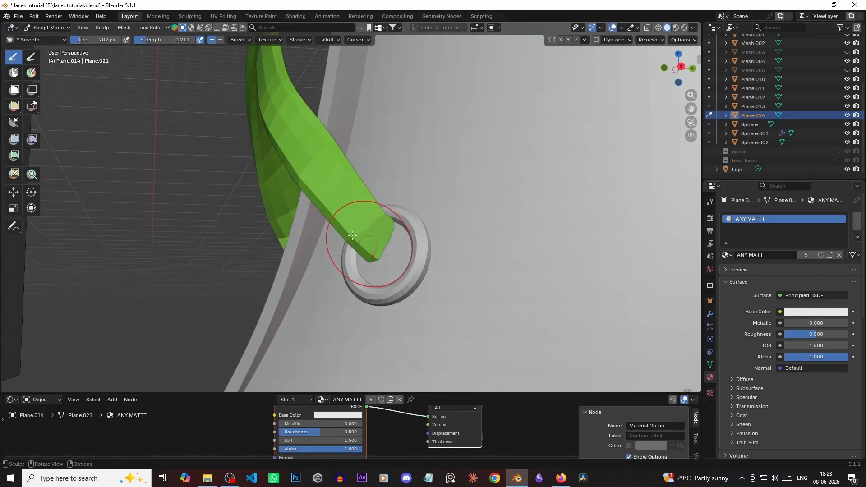
middle_click_drag(393, 221, 332, 129)
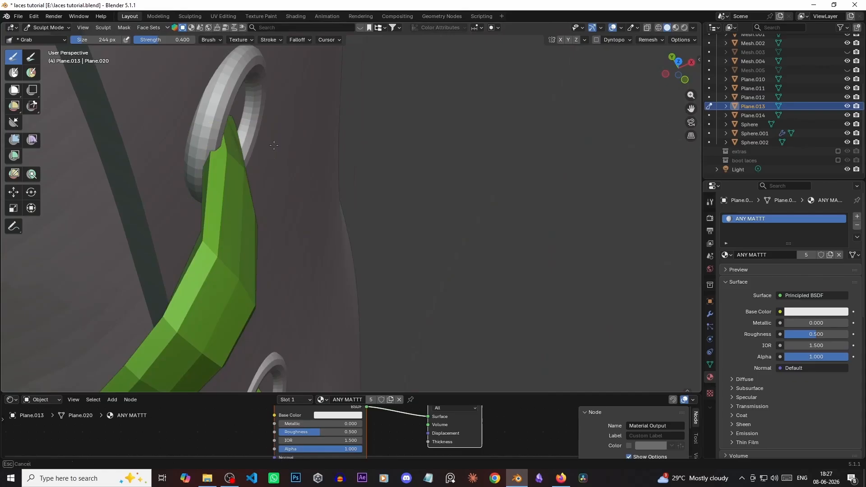
- Reshape the other copied lace with the Grab brush at 472 px near its upper right eyelet, and return to Object Mode
left_click_drag(274, 145, 271, 151)
mouse_move(271, 151)
middle_mouse_down()
mouse_move(279, 181)
mouse_move(257, 233)
mouse_move(334, 180)
middle_mouse_up()
key("f")
key("KP_1")
scroll(377, 160, "down", 6)
key("f")
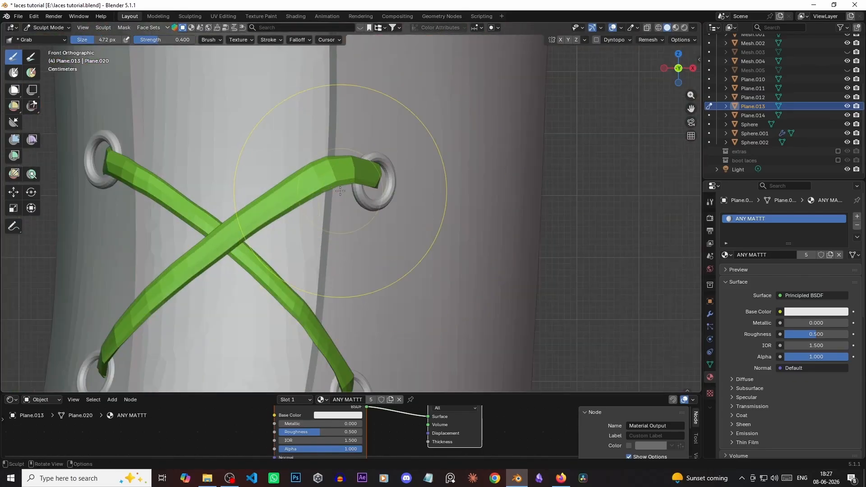
left_click_drag(336, 165, 332, 194)
scroll(316, 203, "up", 2)
left_click(337, 170)
scroll(429, 240, "down", 10)
scroll(406, 244, "up", 3)
key("ctrl+Tab")
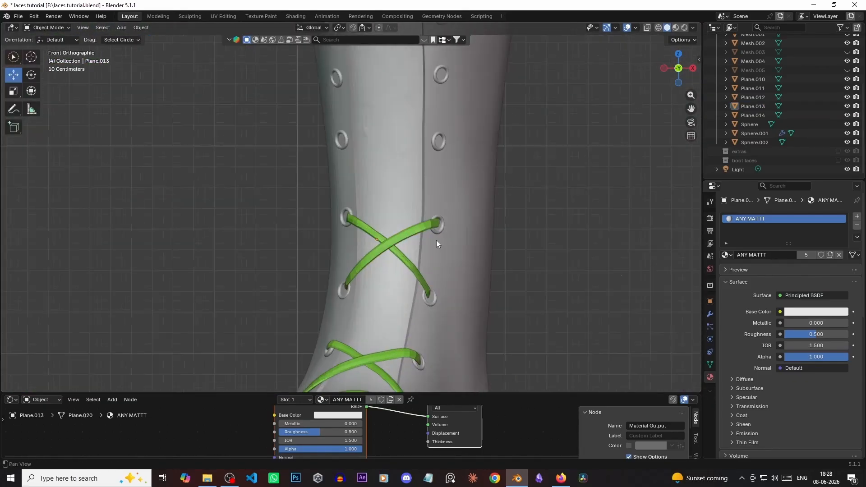
- Select the second pair of crossing laces and duplicate it along Z toward the next eyelets up
mouse_move(408, 242)
middle_mouse_down("shift")
mouse_move(389, 229)
mouse_move(405, 272)
middle_mouse_up("shift")
left_click(389, 228)
scroll(388, 228, "up", 3)
scroll(366, 281, "down", 4)
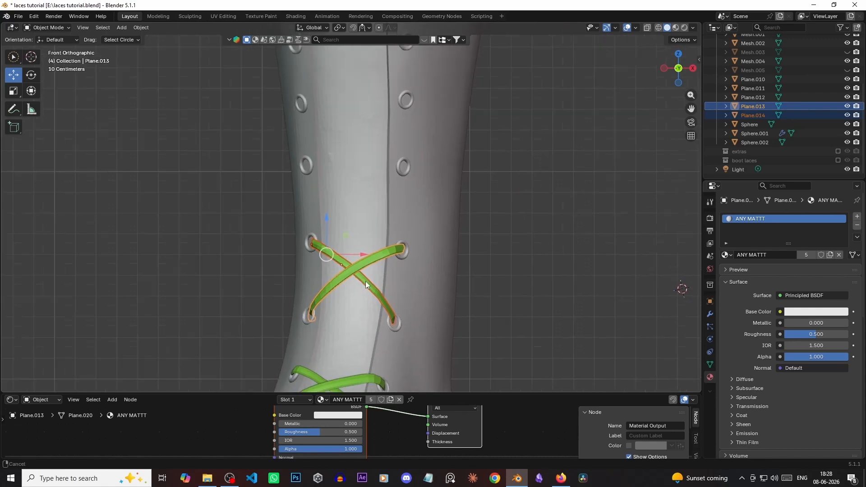
key("shift+d")
key("z")
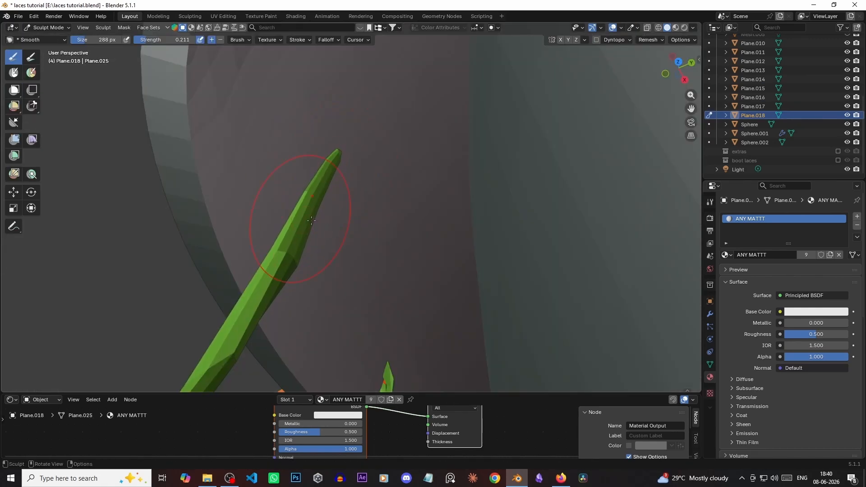
- Shape the upper left end of the topmost descending lace with the Smooth brush and the Grab brush at 514 px
key("KP_1")
scroll(325, 212, "down", 9)
middle_click_drag(451, 239, 414, 198, "shift")
scroll(442, 192, "up", 4)
scroll(356, 153, "up", 2)
middle_click_drag(356, 148, 382, 204, "shift")
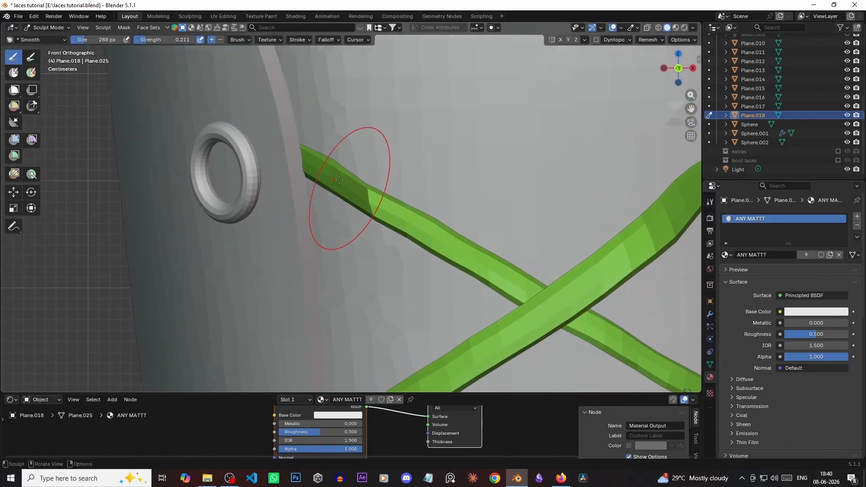
middle_click_drag(332, 177, 303, 194)
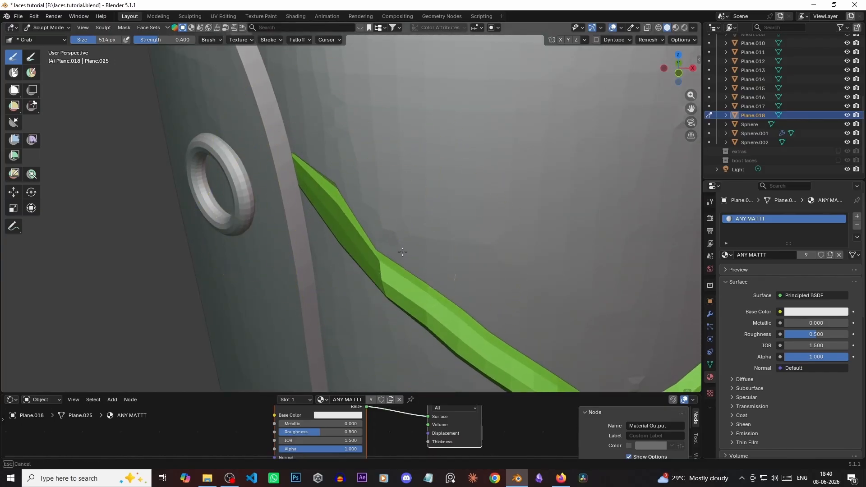
middle_click_drag(402, 252, 283, 145)
mouse_move(379, 189)
middle_mouse_down("shift")
mouse_move(302, 152)
mouse_move(315, 172)
middle_mouse_up("shift")
- Sculpt the other lace of the topmost crossing pair and return to Object Mode
key("ctrl+Tab")
left_click(410, 153)
middle_click_drag(209, 325, 372, 284, "ctrl")
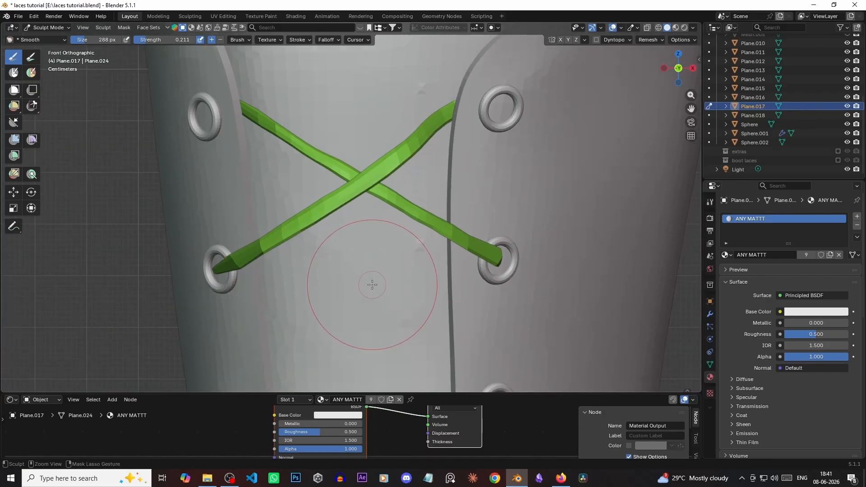
scroll(425, 128, "down", 5)
key("ctrl+Tab")
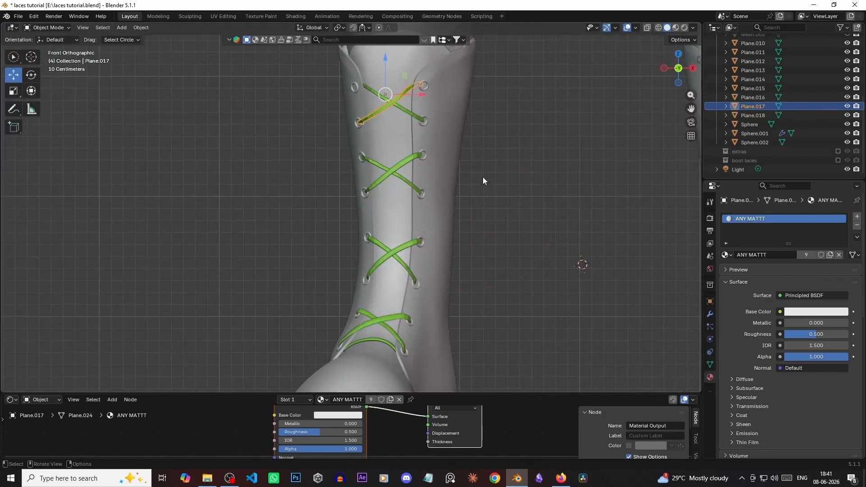
scroll(483, 177, "down", 4)
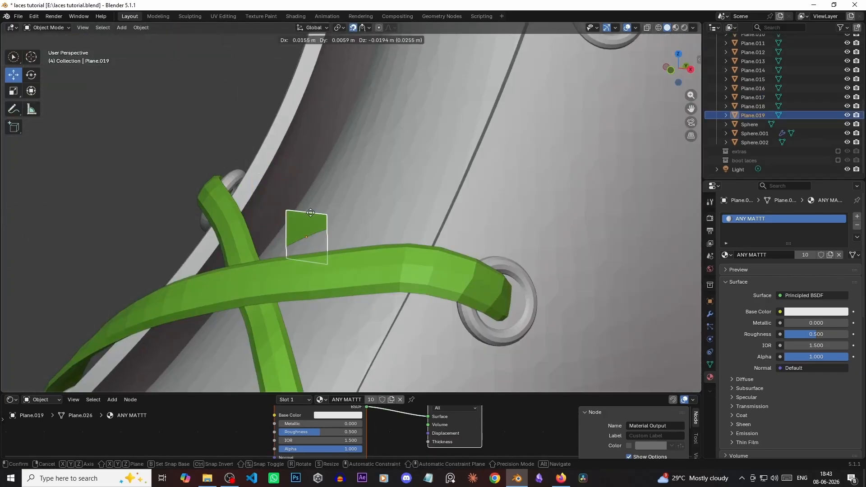
- Place the small plane above the lowest crossing laces and add a Shrinkwrap modifier to it with a picked target object
left_click(310, 213)
left_click(710, 314)
left_click(789, 215)
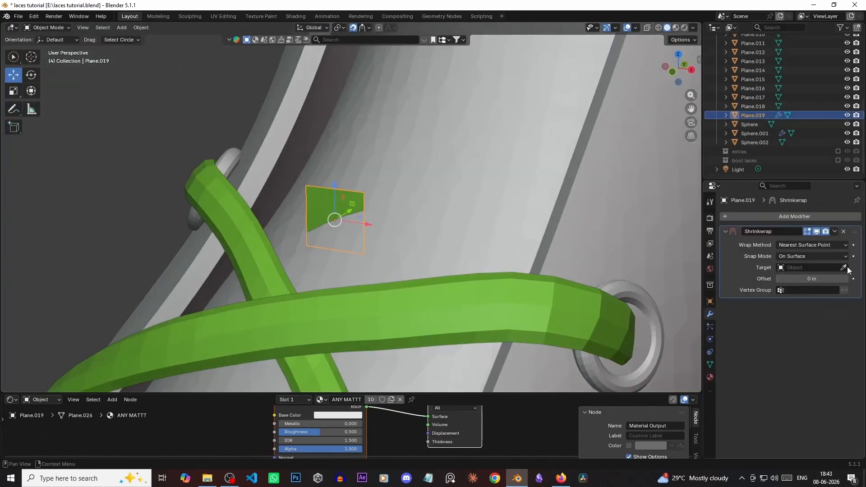
left_click(847, 268)
- Enable In Front viewport display for the small plane
left_click(710, 301)
scroll(767, 409, "down", 10)
left_click(779, 381)
- Extrude and move the plane's edge in Edit Mode to form a curved strip leading to the second-lowest left eyelet
left_click_drag(406, 212, 519, 244, "alt")
key("Tab")
left_click(413, 235)
key("e")
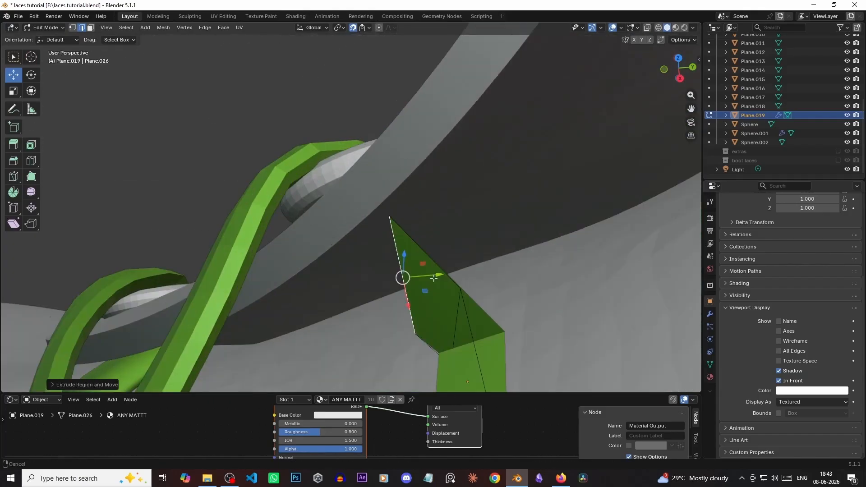
key("g")
left_click(478, 280)
left_click_drag(478, 280, 587, 301, "alt")
key("g")
left_click(461, 198)
middle_click_drag(461, 198, 343, 226)
key("e")
left_click(404, 234)
scroll(405, 234, "down", 6)
- Duplicate the strip's end face and place the copy beside the third-lowest right eyelet
left_click(90, 27)
scroll(279, 225, "up", 2)
left_click(272, 242)
key("shift+d")
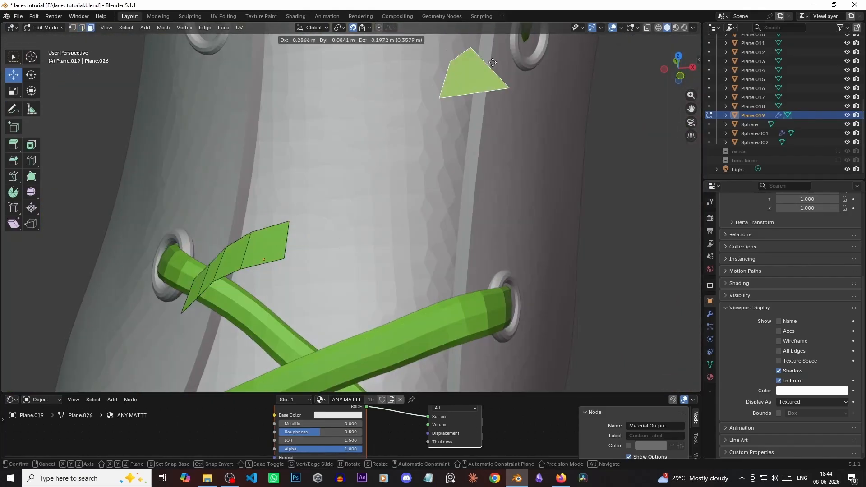
scroll(487, 72, "up", 6, "alt")
left_click(277, 207)
- Extrude the copied face's edge toward the right eyelet and rotate the copy's edge to align with the strip
scroll(364, 228, "down", 6)
scroll(351, 208, "up", 5)
left_click(261, 198)
key("e")
left_click(291, 191)
scroll(291, 192, "up", 3)
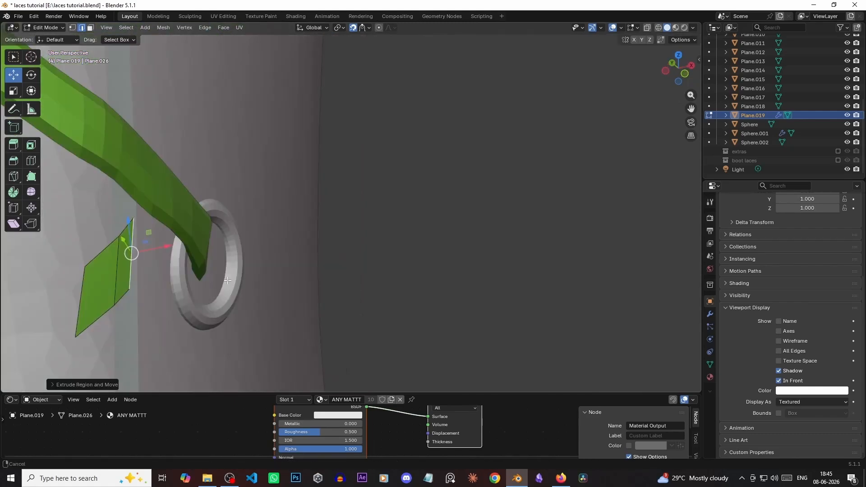
scroll(473, 162, "down", 5)
left_click(402, 109)
key("r")
left_click(499, 220)
- Fill the gap between the two strip pieces with a face and divide it with evenly spaced loop cuts
left_click(292, 233, "shift")
key("f")
key("ctrl+r")
left_click(314, 186)
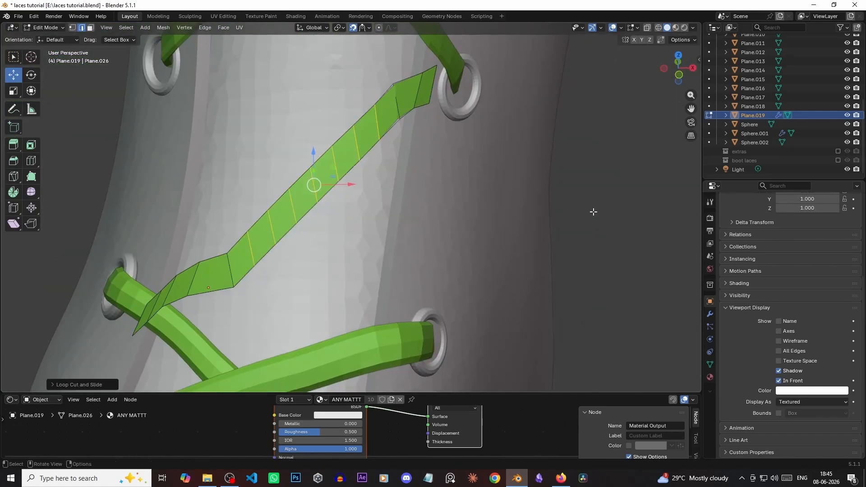
- Turn off In Front display for the strip, leave Edit Mode and apply its Shrinkwrap modifier
left_click(778, 381)
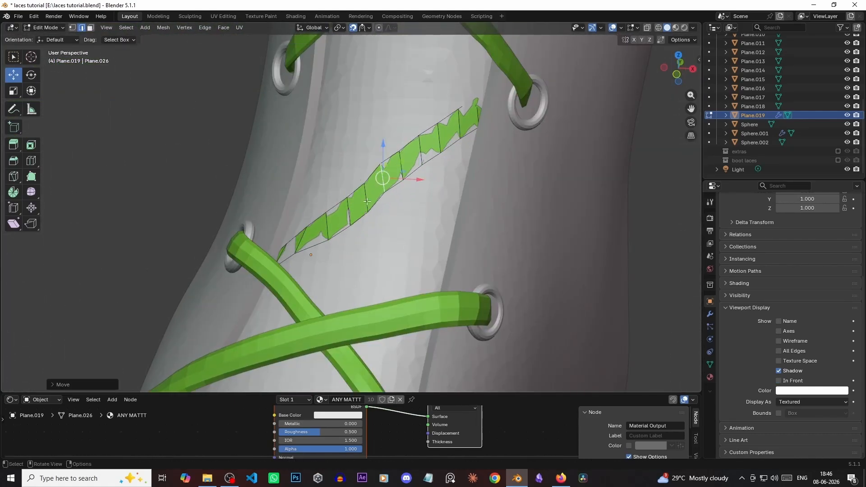
left_click(299, 235)
key("KP_1")
key("Tab")
left_click(710, 314)
key("ctrl+a")
middle_click_drag(433, 199, 335, 204)
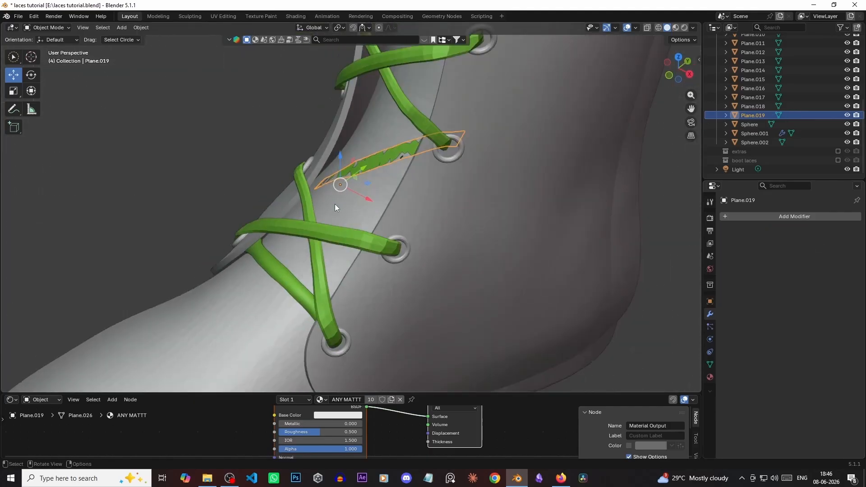
- Duplicate the shrinkwrapped strip and place the copy just below the original, between the eyelets
key("KP_1")
key("alt+a")
scroll(391, 185, "up", 3)
left_click(387, 212)
scroll(491, 242, "down", 3)
scroll(336, 231, "up", 3)
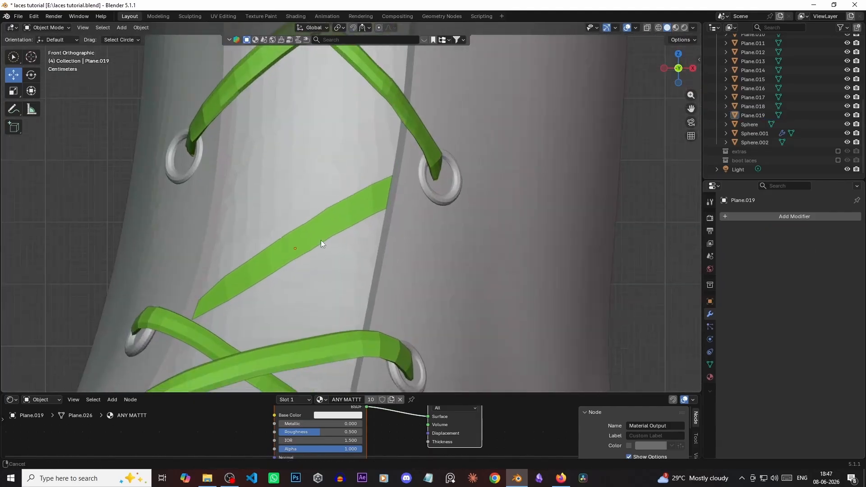
key("shift+d")
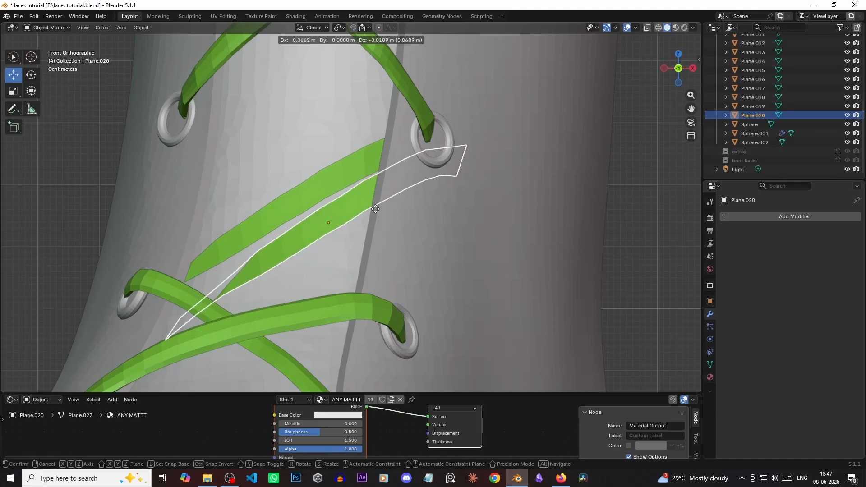
middle_click_drag(392, 210, 433, 288)
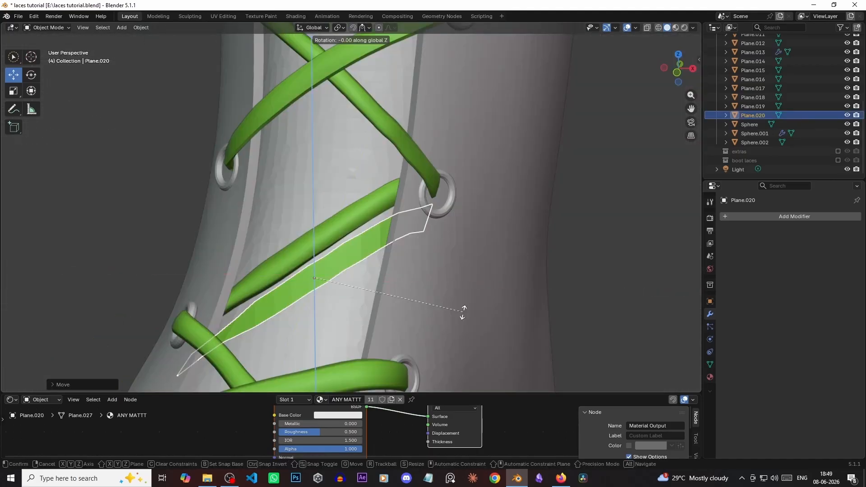
- Rotate the copied strip around the global Z axis so it slopes across the original
left_click(31, 75)
left_click_drag(343, 189, 352, 212)
middle_click_drag(433, 288, 344, 267)
scroll(396, 188, "down", 3)
- Reshape the copy in Edit Mode, moving its geometry and rotating an edge so it runs from the upper-left to the lower-right eyelet
key("Tab")
key("KP_1")
key("alt+z")
scroll(368, 179, "up", 3)
key("g")
left_click(341, 198)
middle_click_drag(340, 198, 462, 219)
key("alt+z")
key("2")
key("r")
left_click(348, 197)
key("Tab")
key("KP_1")
- Smooth the copied strip with a Subdivision modifier and thicken it with a Solidify modifier, applying both
left_click(794, 216)
left_click(732, 245)
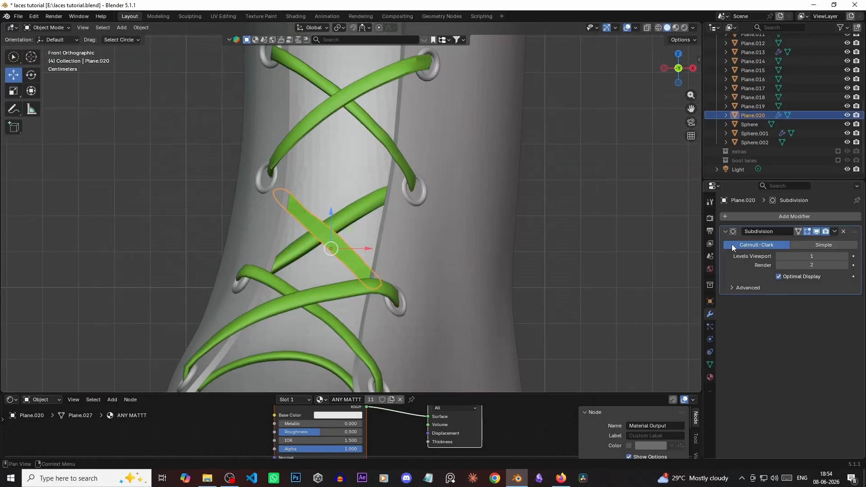
left_click(777, 217)
left_click(826, 236)
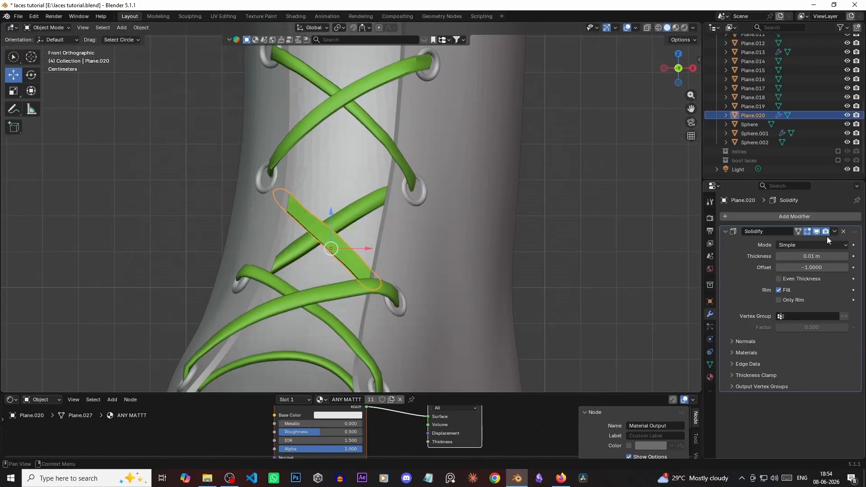
left_click(806, 256)
type("0")
key("Return")
middle_click_drag(564, 252, 541, 244)
key("ctrl+x")
left_click(635, 215)
middle_click_drag(635, 215, 372, 247)
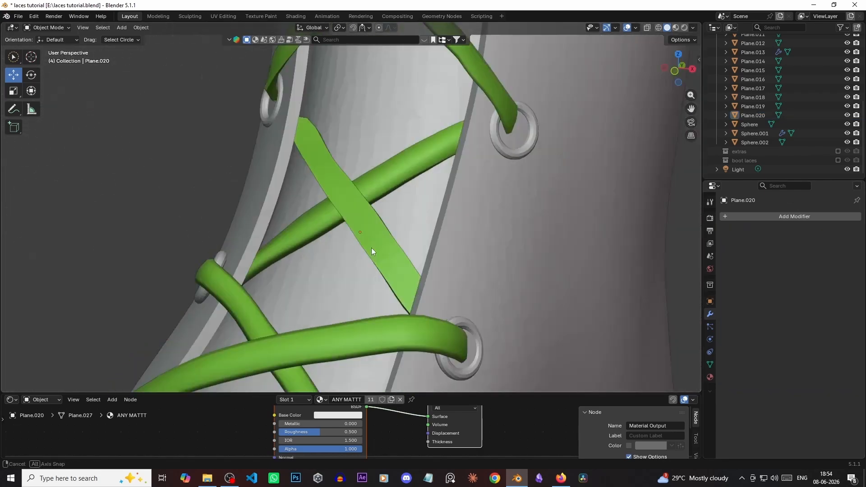
- Give the thickened crossing strip smooth shading
scroll(372, 248, "down", 3)
right_click(366, 219)
left_click(366, 218)
middle_click_drag(596, 261, 378, 219)
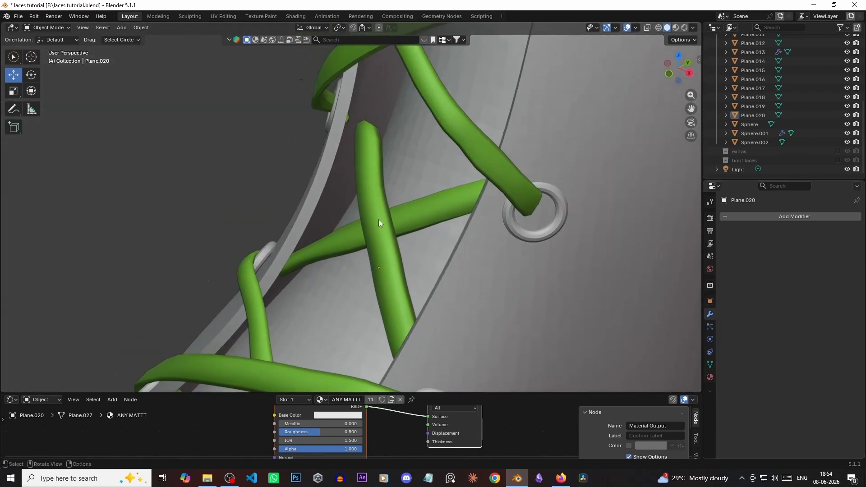
- Select both crossing strips and duplicate the pair up the boot into the next gaps between lace pairs
left_click(370, 260, "shift")
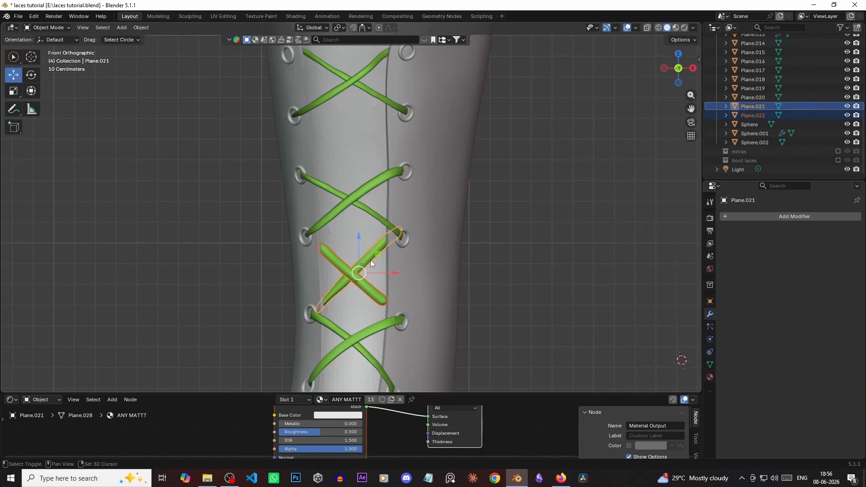
key("g")
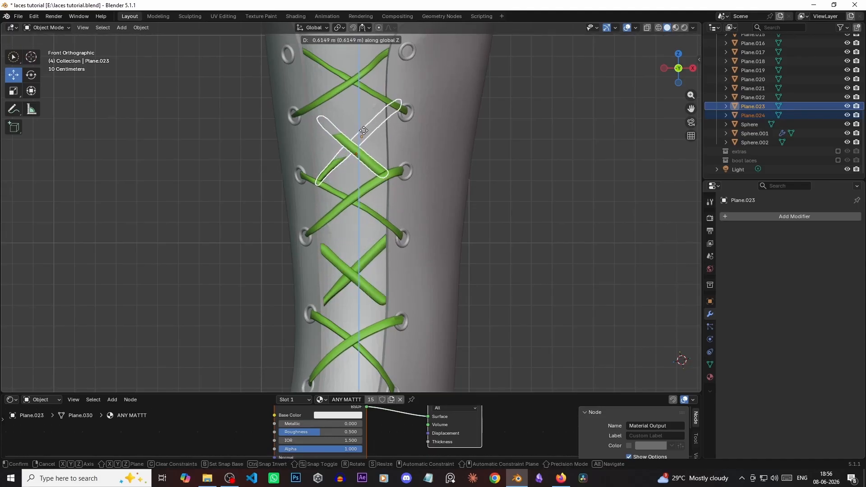
left_click(363, 127)
middle_click_drag(424, 158, 581, 180)
left_click(581, 180)
- Reshape the uppermost copied strip in Sculpt Mode with the Grab brush so it fits between its eyelets
key("KP_1")
scroll(382, 207, "up", 3)
middle_click_drag(383, 207, 352, 252, "shift")
middle_click_drag(420, 198, 381, 194)
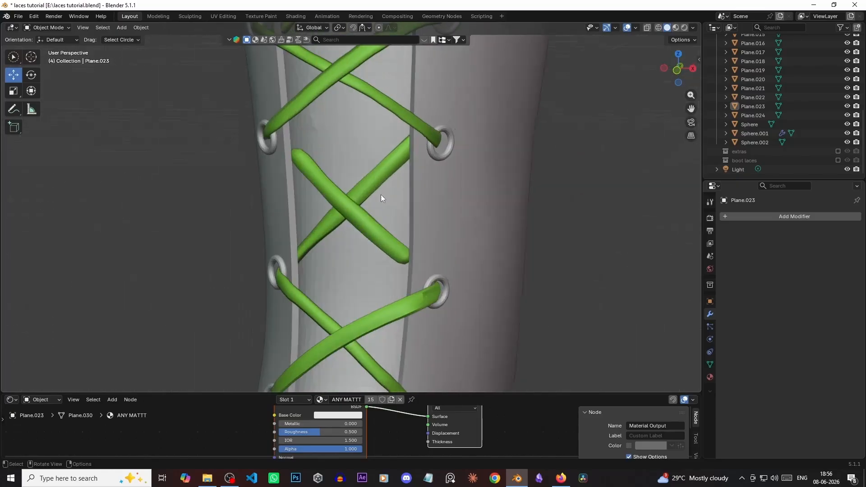
key("KP_1")
left_click(332, 200)
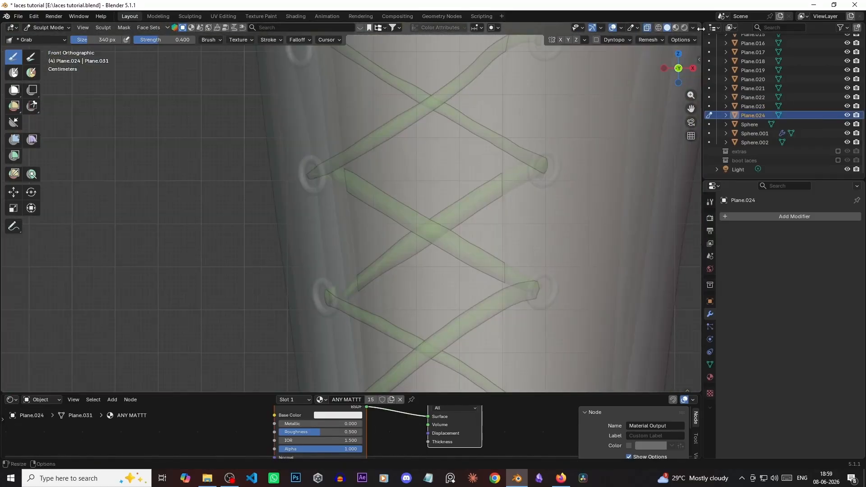
key("ctrl+Tab")
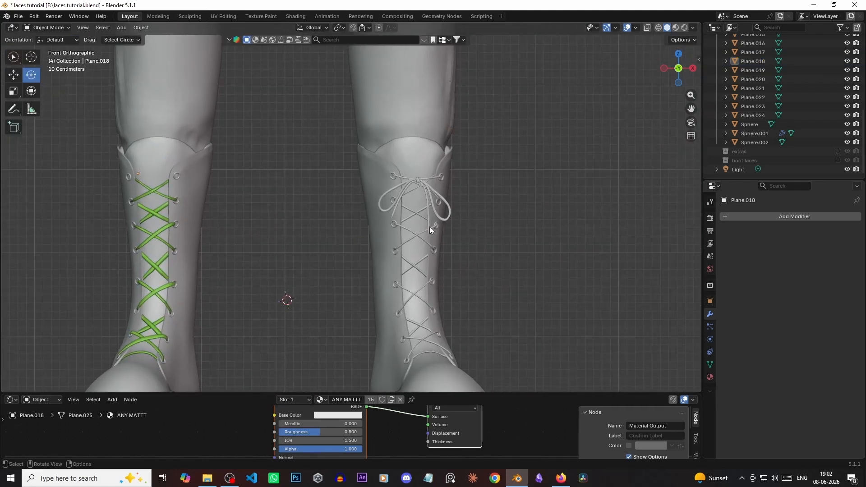
middle_click_drag(429, 227, 437, 201, "shift")
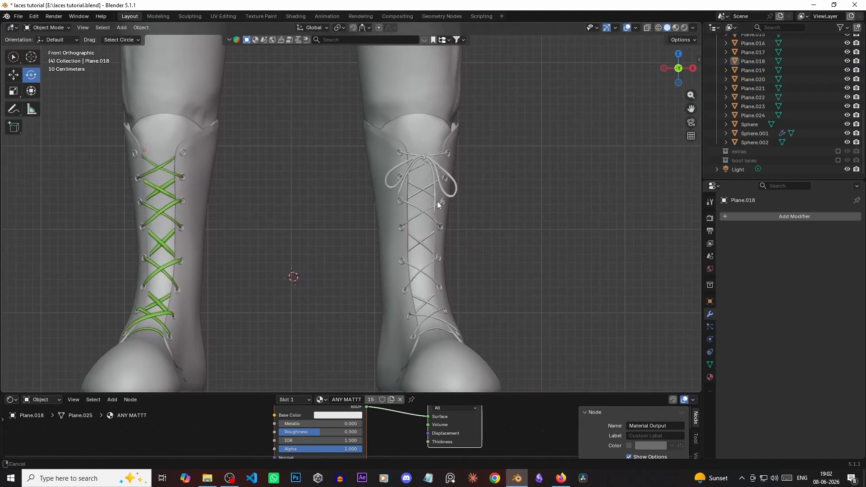
scroll(437, 201, "up", 3)
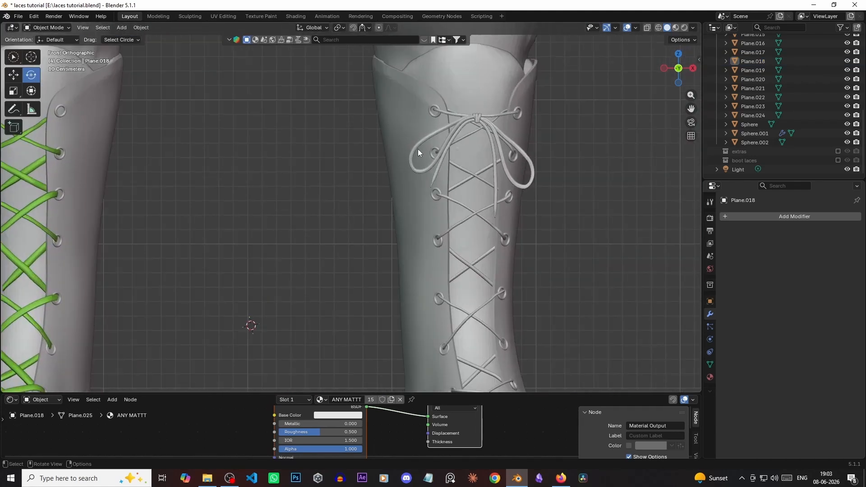
middle_click_drag(560, 169, 464, 206)
scroll(459, 209, "up", 3)
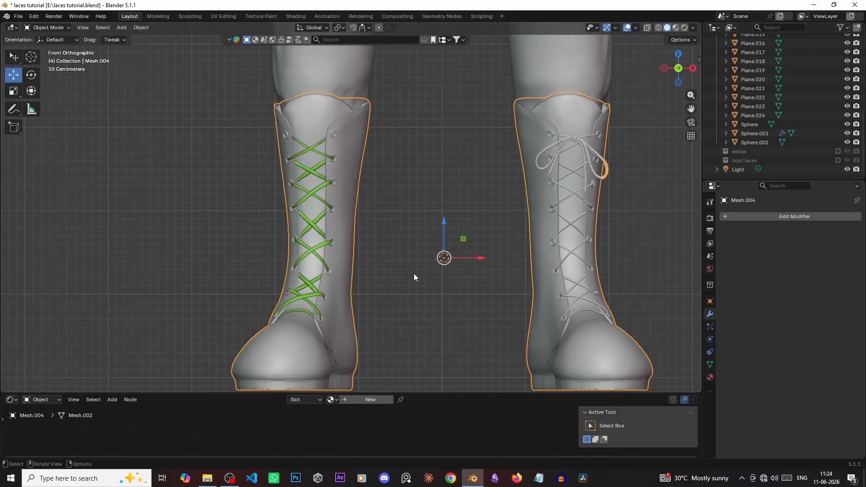
- Add the photo of the black laced boots to the scene as a reference image
key("shift+a")
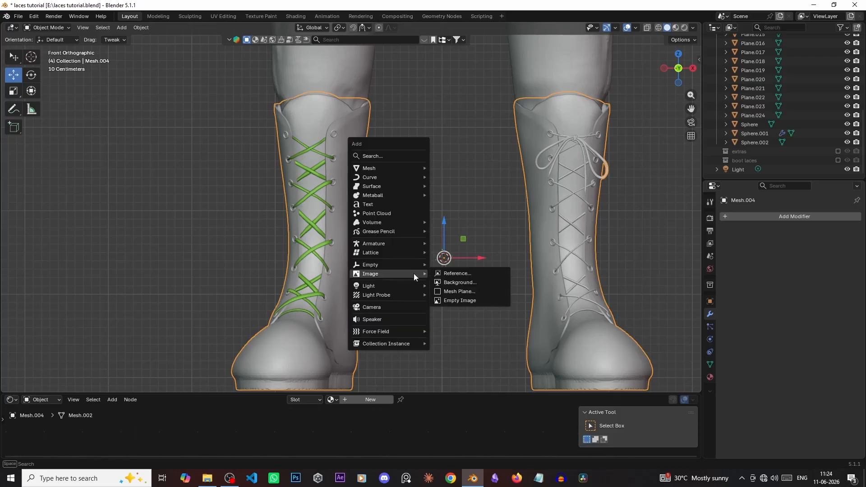
left_click(458, 273)
left_click(423, 320)
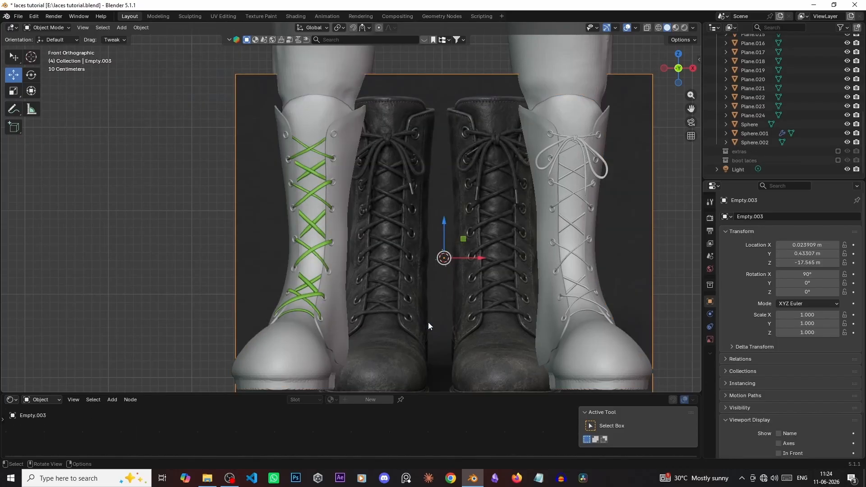
- Scale the reference image to about 0.958 and position it between the two modelled boots
scroll(434, 300, "down", 1)
key("g")
left_click(463, 283)
key("s")
left_click(602, 284)
key("g")
left_click(596, 307)
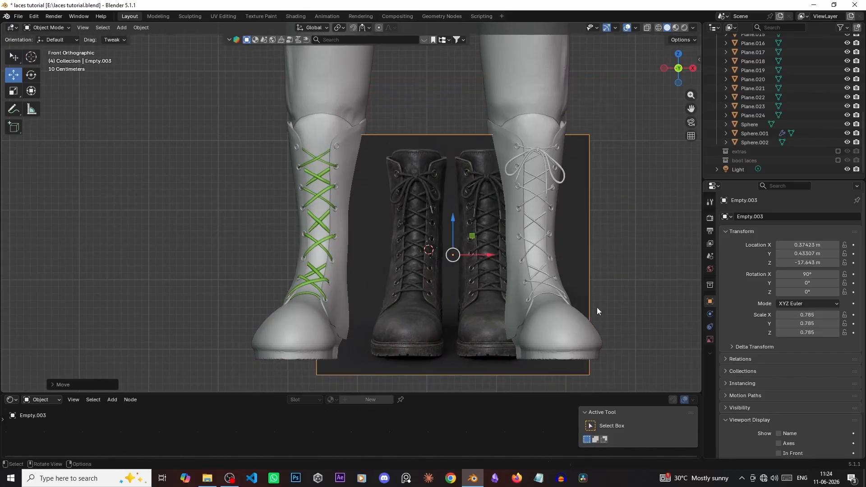
key("s")
left_click(479, 304)
key("g")
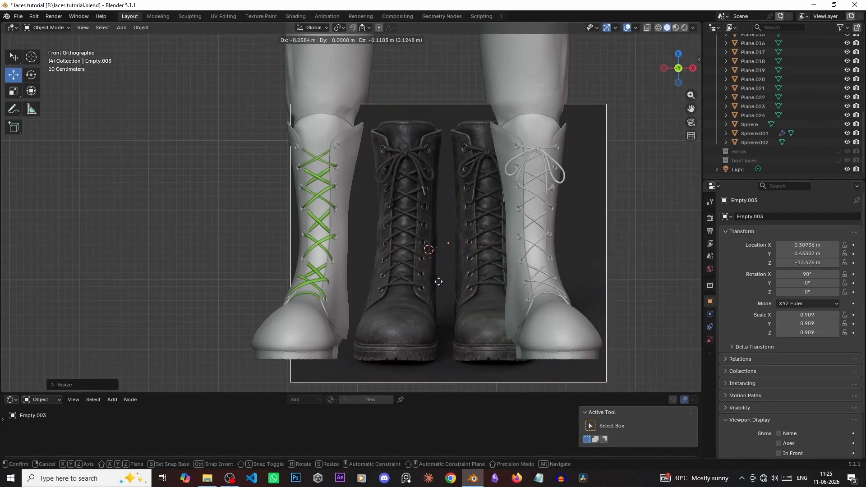
key("g")
left_click(500, 320)
key("s")
left_click(505, 323)
- Move the reference image back along the Y axis to about 2.81 m so it sits behind the boots
middle_click_drag(464, 249, 389, 270)
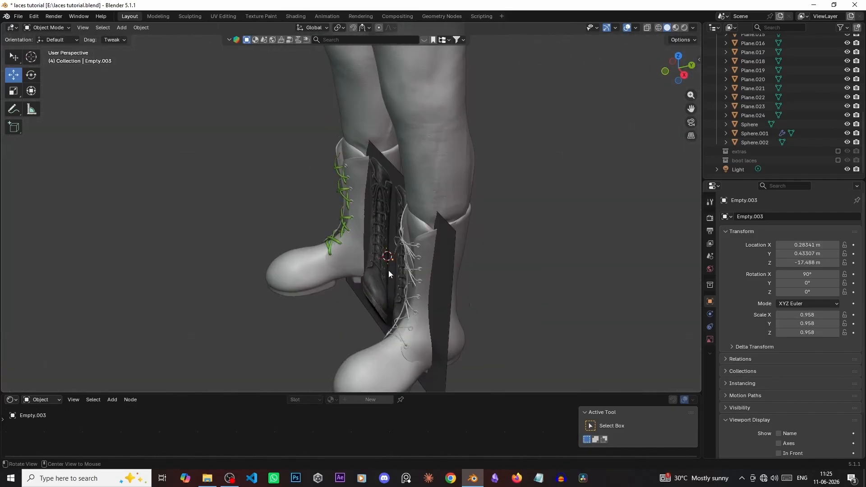
key("g")
key("y")
left_click(510, 272)
left_click(632, 275)
key("KP_1")
scroll(588, 245, "up", 6)
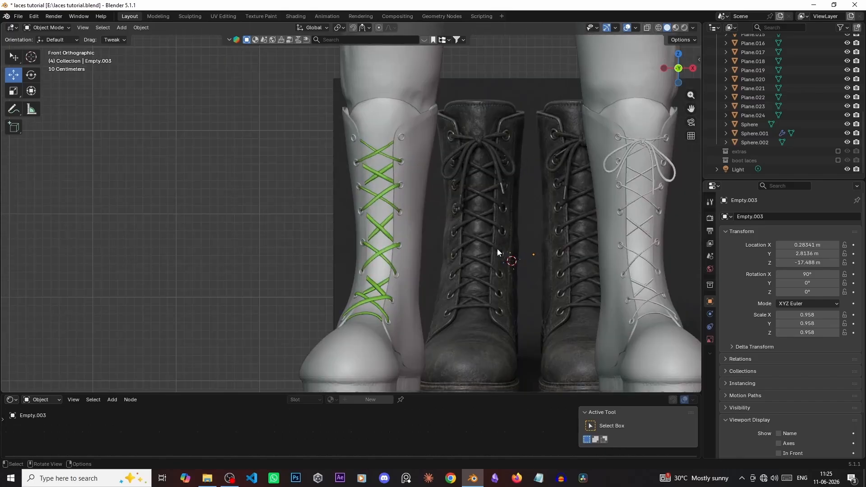
- Add a mesh plane, scale it down and place it on the knot of the left boot's bow in the photo
middle_click_drag(442, 188, 415, 211, "shift")
left_click(362, 195)
scroll(361, 194, "down", 5)
scroll(495, 206, "up", 2)
middle_click_drag(494, 207, 454, 215, "shift")
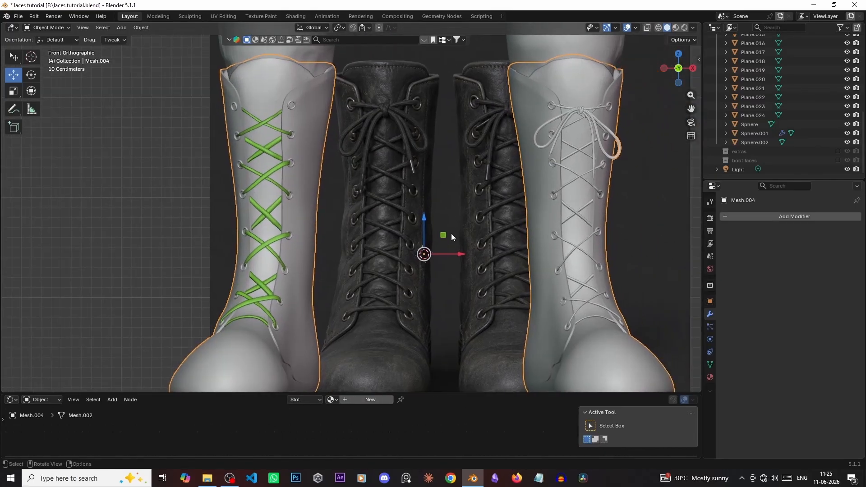
key("shift+a")
mouse_move(453, 126)
left_click(488, 128)
key("s")
key("g")
middle_click_drag(444, 169, 442, 260, "shift")
scroll(443, 260, "up", 10)
scroll(374, 168, "down", 6)
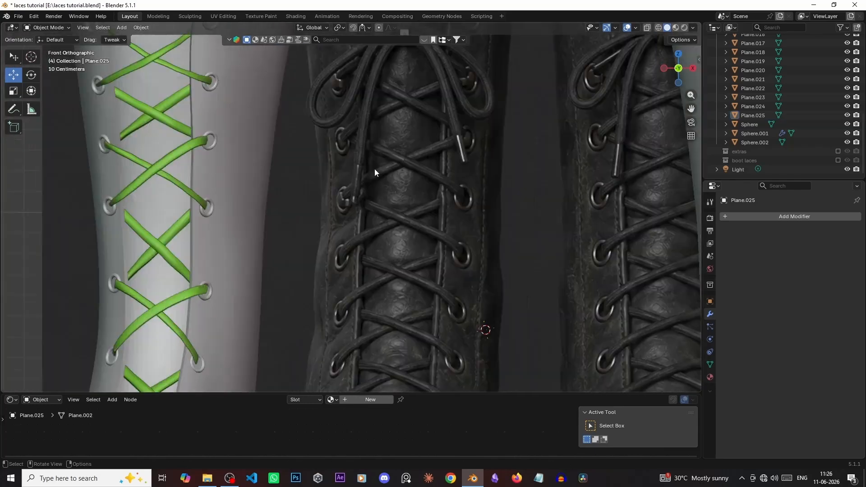
- Enter Edit Mode on the small plane and rotate its side edges toward the hanging lace ends
middle_click_drag(455, 140, 462, 278, "shift")
scroll(462, 277, "up", 2)
left_click(389, 124)
scroll(402, 168, "up", 4)
key("Tab")
key("2")
key("r")
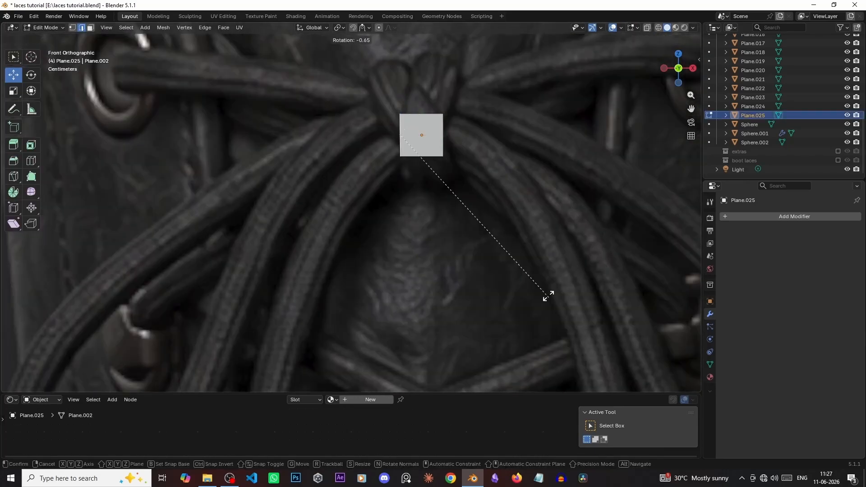
left_click(443, 135)
key("r")
- Extrude the plane's left edge down along the left hanging lace and rotate the end edge to follow it
key("e")
key("e")
scroll(469, 226, "down", 2)
middle_click_drag(460, 226, 447, 154, "shift")
key("e")
key("r")
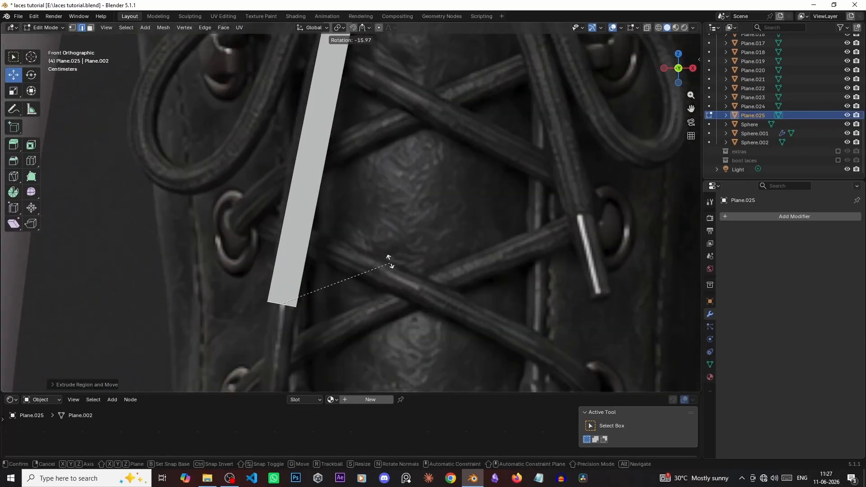
- Divide the left strand with evenly spaced loop cuts and bend it along the photo's lace with proportional editing
key("ctrl+r")
scroll(437, 166, "up", 2)
left_click(379, 30)
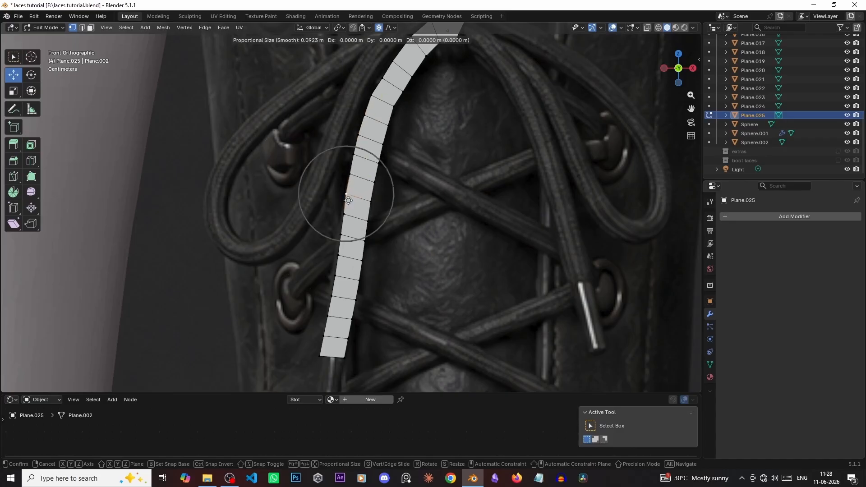
left_click(348, 200)
key("g")
middle_click_drag(327, 136, 341, 271, "shift")
key("g")
- Extrude the plane's right edge down to the metal tip of the right hanging lace and rotate the end edge
key("2")
left_click(312, 94)
key("e")
key("r")
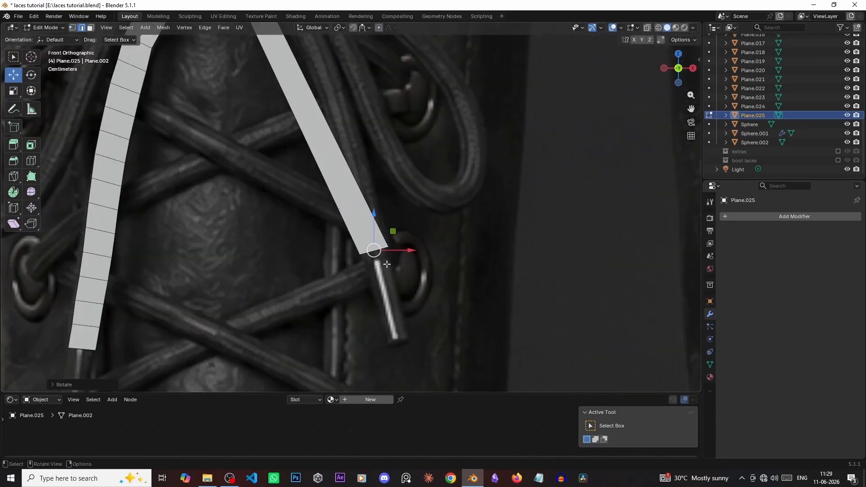
scroll(387, 264, "down", 3)
- Divide the right strand with evenly spaced loop cuts and curve it along the photo's lace with proportional editing
key("ctrl+r")
scroll(357, 199, "up", 11)
left_click(357, 199)
left_click(378, 28)
key("1")
left_click(358, 214)
key("g")
left_click(339, 125)
- Reposition vertices along the right strand, from the knot to its lower end, to even out its curve and width
scroll(338, 124, "up", 1)
left_click(306, 85)
left_click(381, 29)
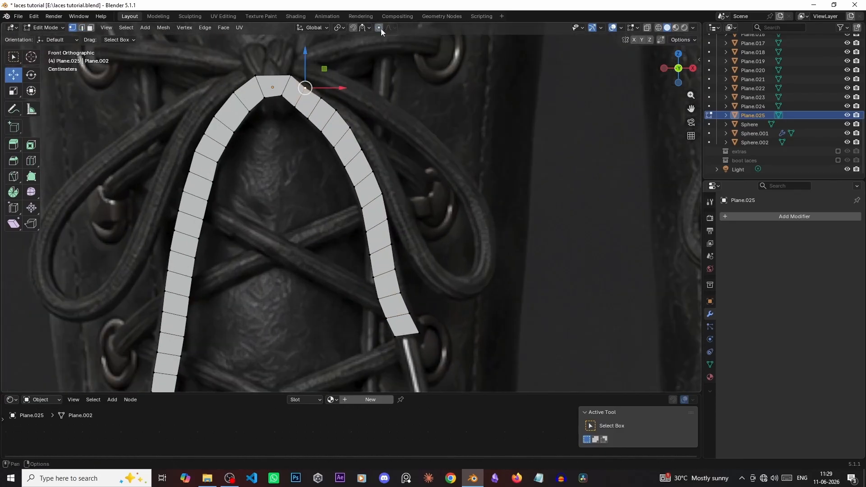
key("g")
middle_click_drag(445, 291, 410, 226, "shift")
scroll(410, 226, "down", 1)
left_click(379, 28)
left_click(333, 165)
left_click(347, 228)
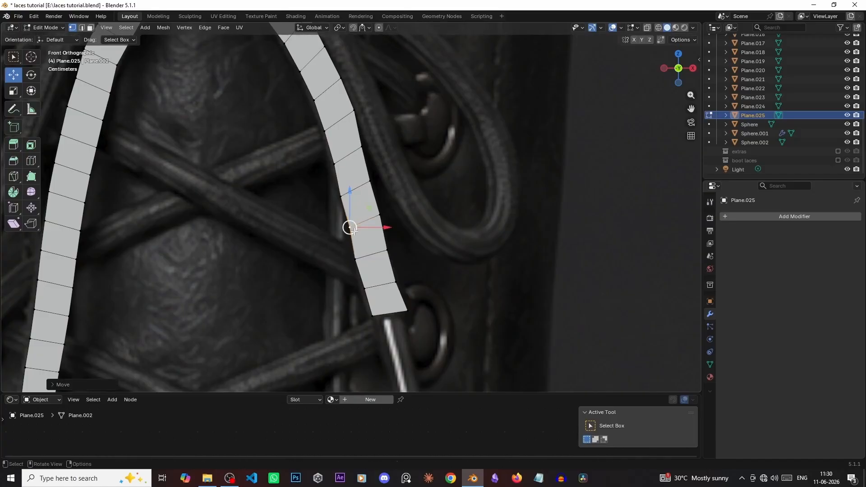
left_click(372, 316)
scroll(397, 294, "down", 2)
key("g")
middle_click_drag(404, 203, 457, 210, "shift")
left_click(427, 145)
key("g")
left_click(427, 146)
- Extrude and narrow the lower ends of both strands to form lace tips matching the photo
scroll(383, 217, "down", 1)
key("2")
middle_click_drag(253, 363, 337, 204, "shift")
scroll(331, 221, "up", 2)
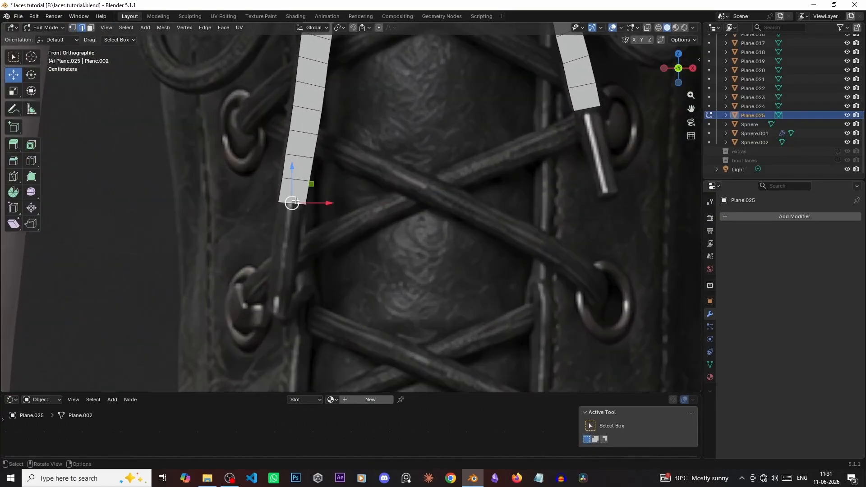
key("g")
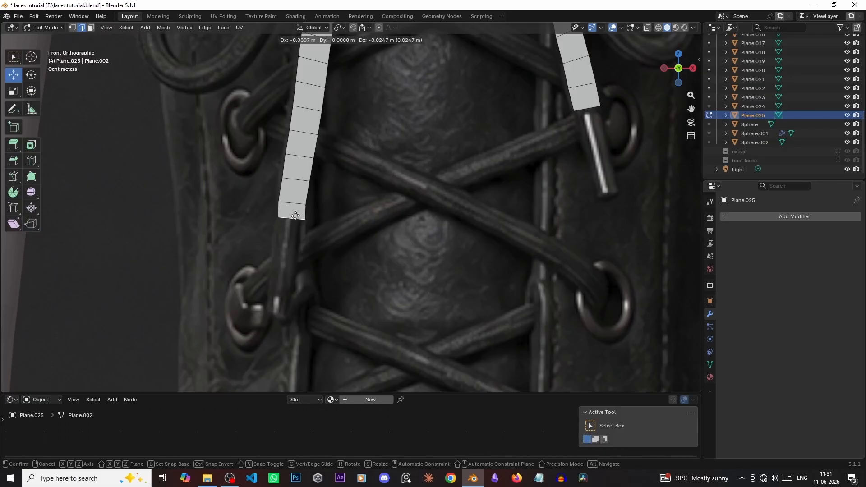
left_click(292, 216)
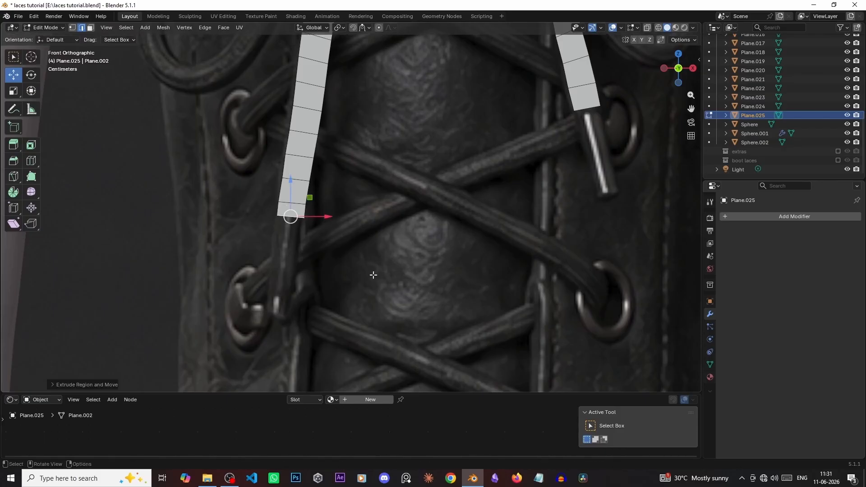
key("s")
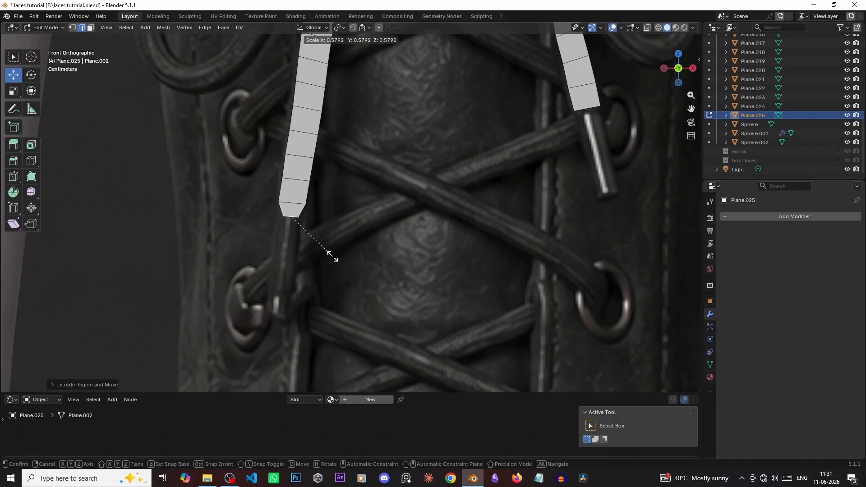
left_click(321, 252)
key("g")
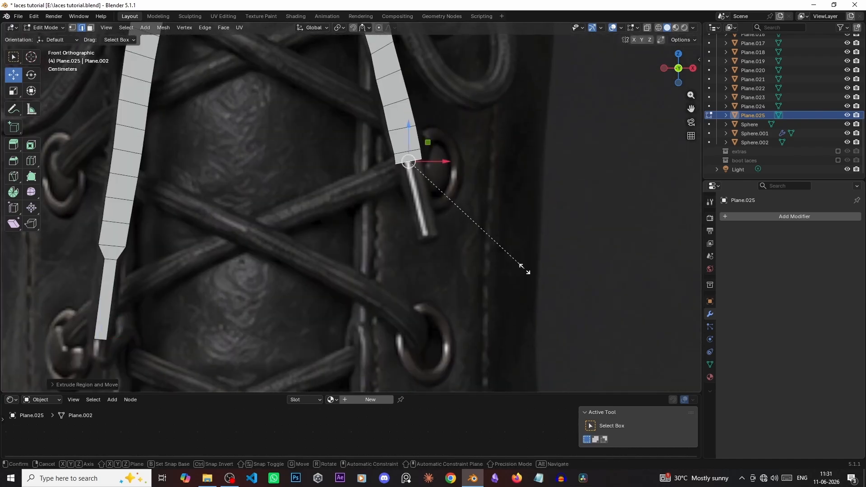
left_click(411, 165)
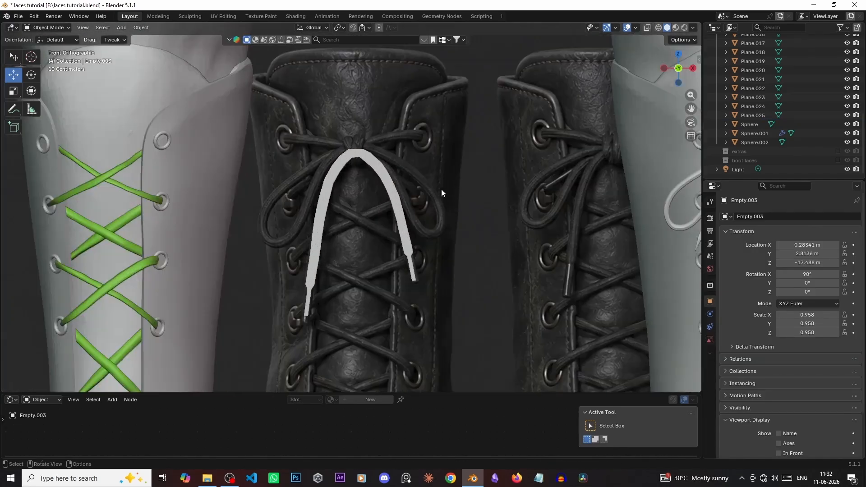
- Duplicate the top face of the hanging lace strip, place it over the photo's knot and separate it into its own object
middle_click_drag(442, 188, 383, 171)
scroll(451, 204, "down", 2)
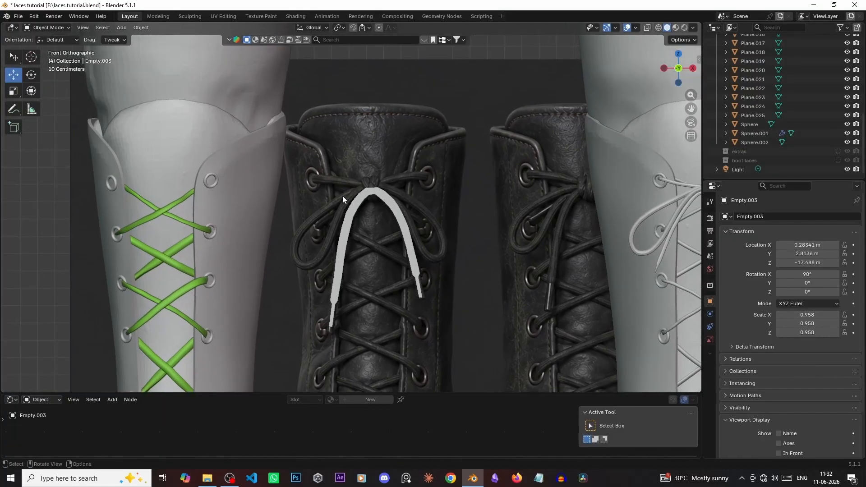
scroll(375, 172, "up", 4)
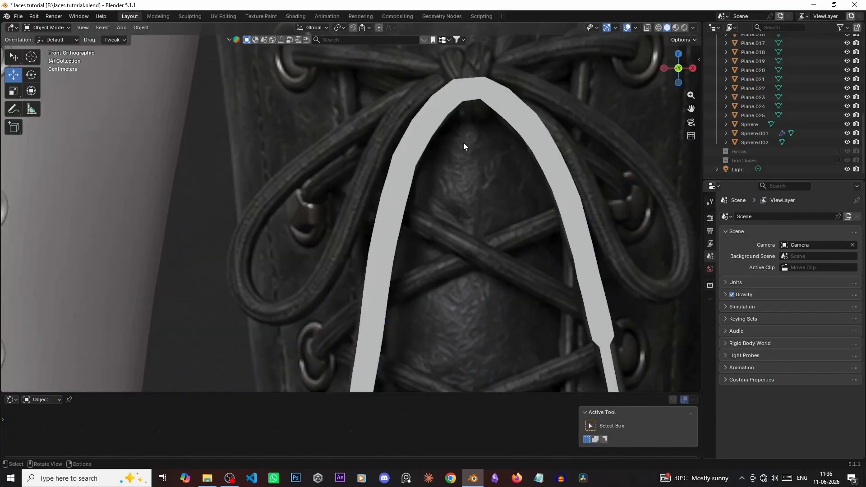
middle_click_drag(454, 136, 426, 201, "shift")
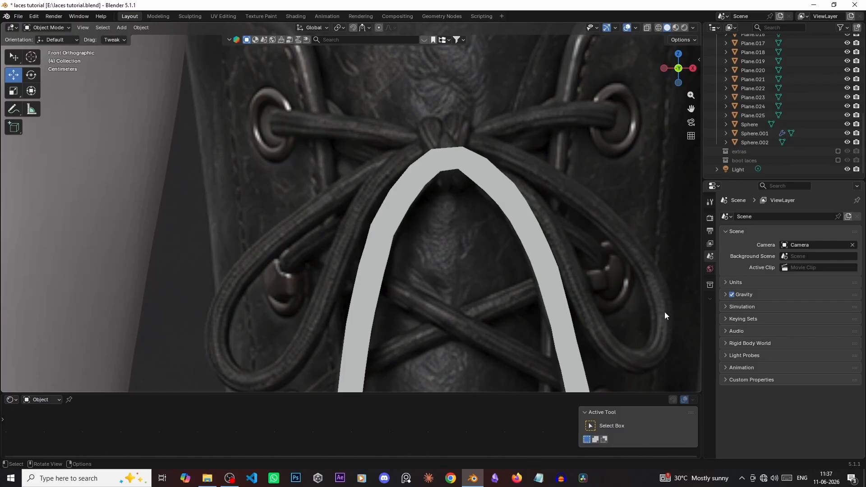
scroll(450, 226, "up", 2)
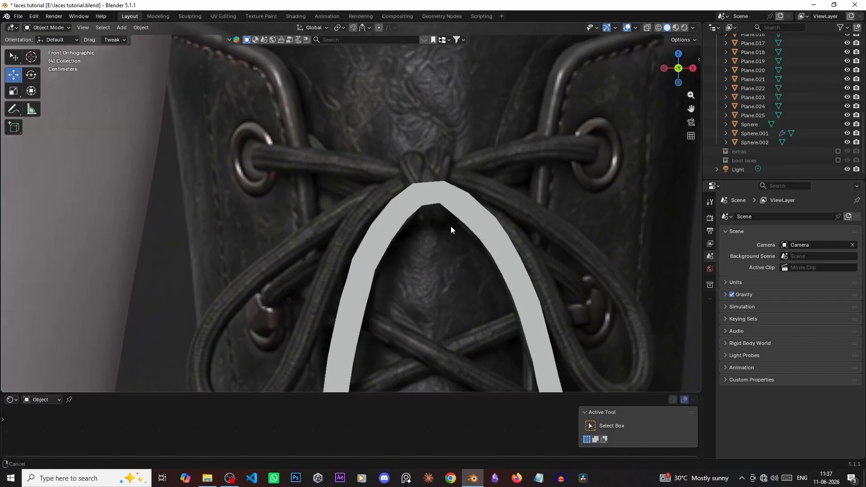
left_click(440, 207)
key("Tab")
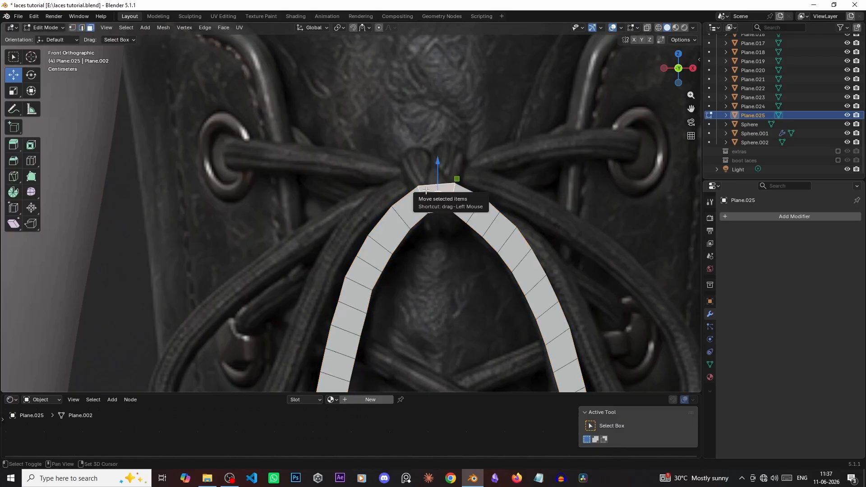
key("e")
left_click(423, 162)
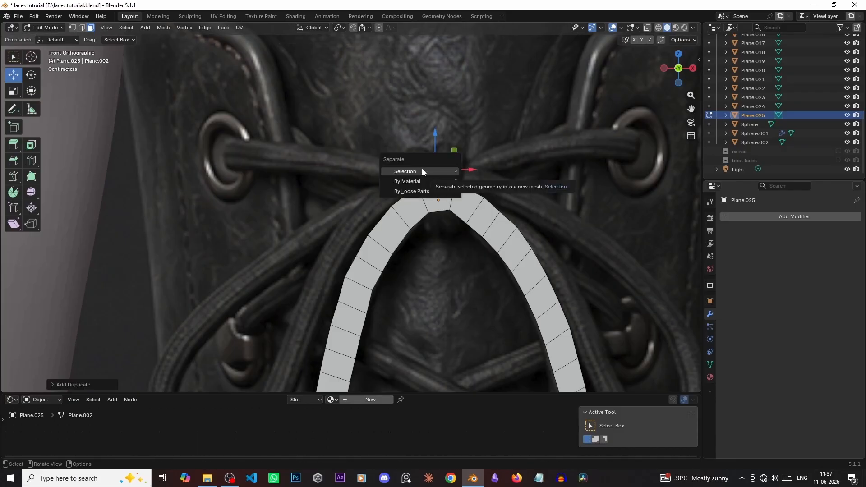
left_click(442, 172)
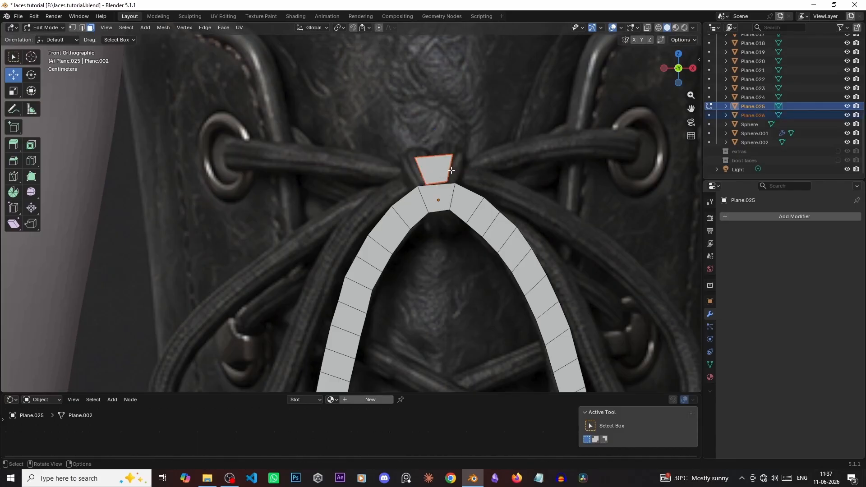
- Set the origin of the separated knot face to its center of mass (surface)
key("Tab")
left_click(443, 163)
right_click(443, 164)
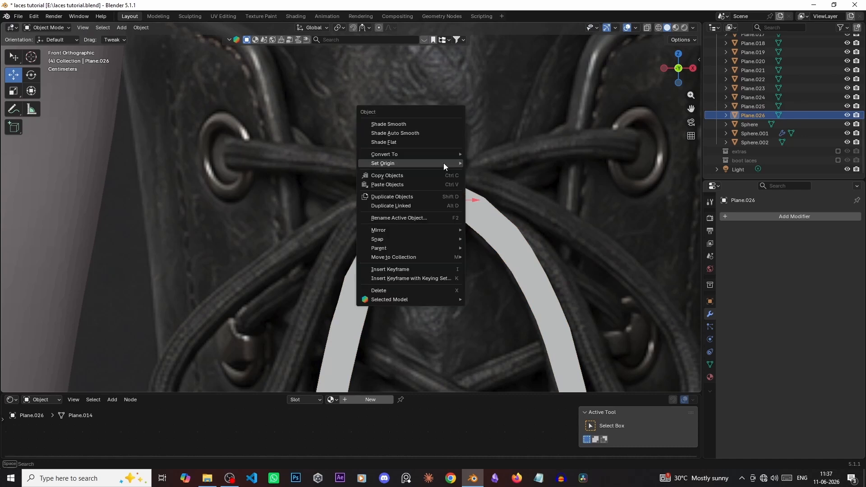
mouse_move(443, 163)
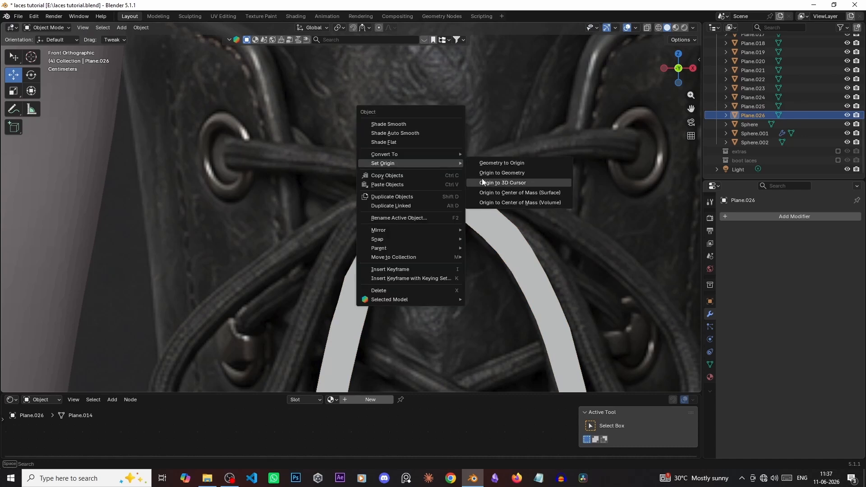
left_click(520, 192)
- Lower the two upper corner vertices of the knot face slightly to fit the photo's knot
scroll(459, 188, "up", 3)
key("Tab")
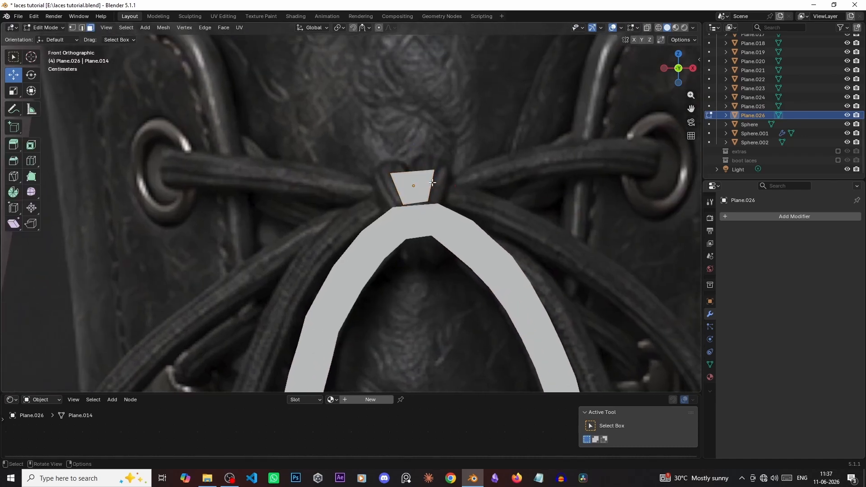
scroll(432, 182, "up", 3)
left_click_drag(371, 180, 368, 187)
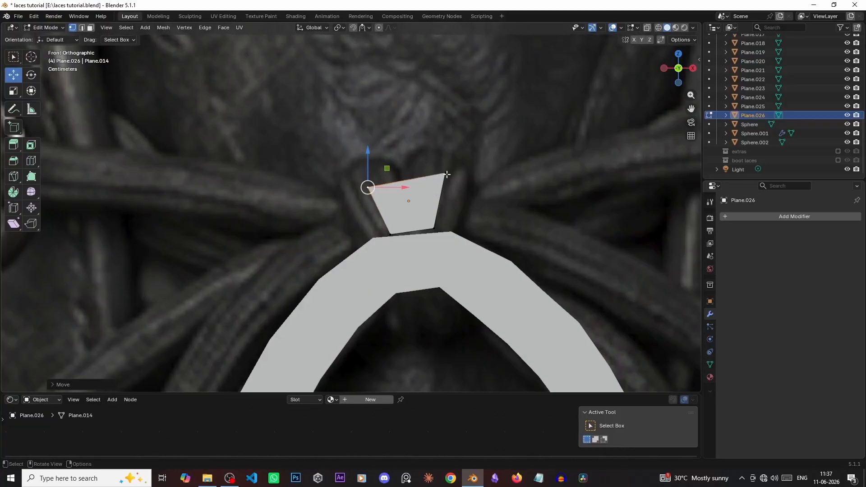
left_click_drag(445, 174, 443, 181)
left_click_drag(390, 234, 376, 230)
right_click(376, 229)
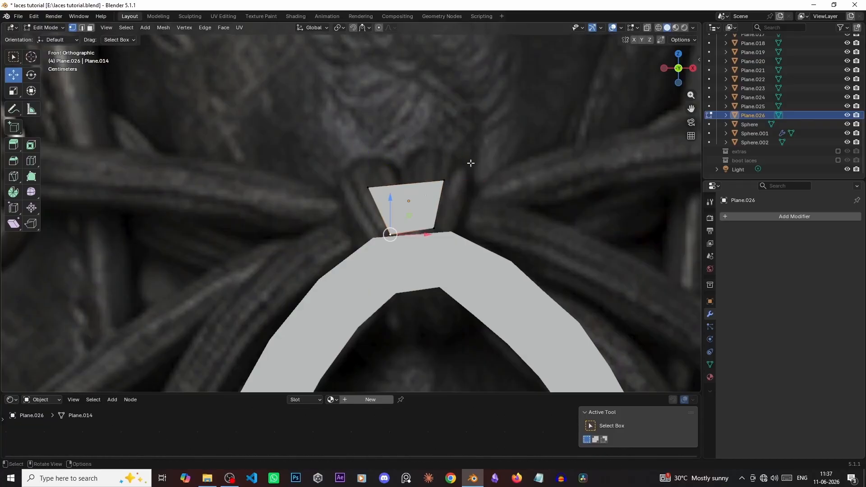
- Add a centered vertical loop cut to the knot face and delete its right half
key("ctrl+r")
left_click(416, 195)
right_click(416, 195)
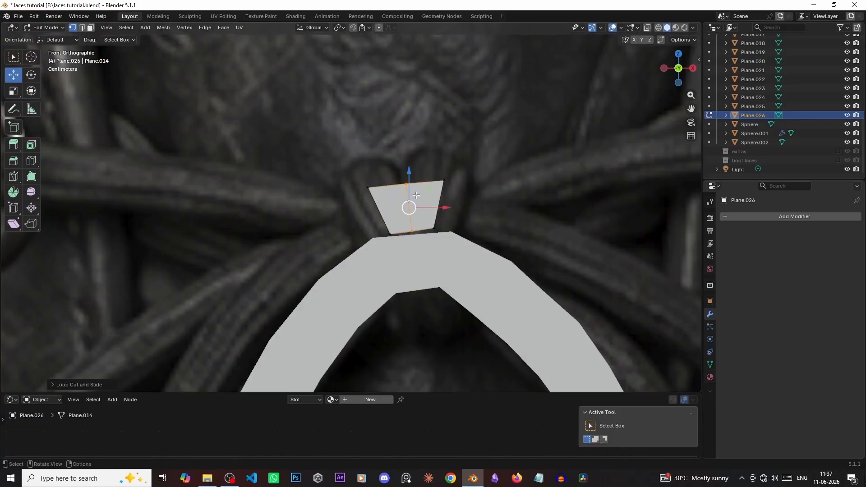
left_click_drag(467, 149, 420, 232)
key("x")
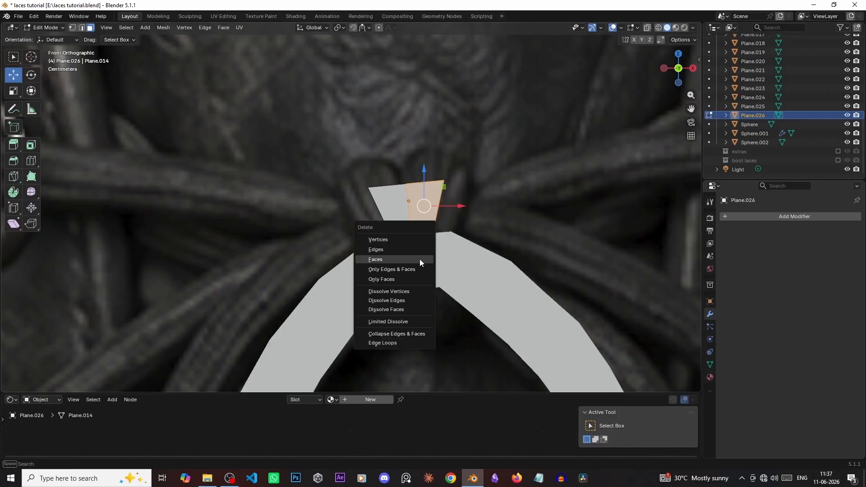
left_click(419, 259)
key("Tab")
- Add a Mirror modifier on the X axis with Clipping enabled to the half knot face
scroll(417, 212, "down", 2)
middle_click_drag(417, 215, 429, 179, "shift")
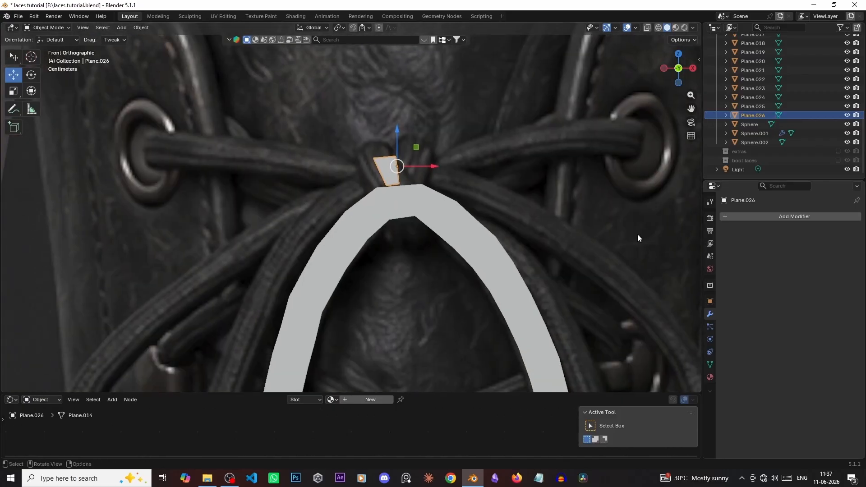
left_click(767, 217)
type("mir")
key("Return")
scroll(415, 195, "up", 2)
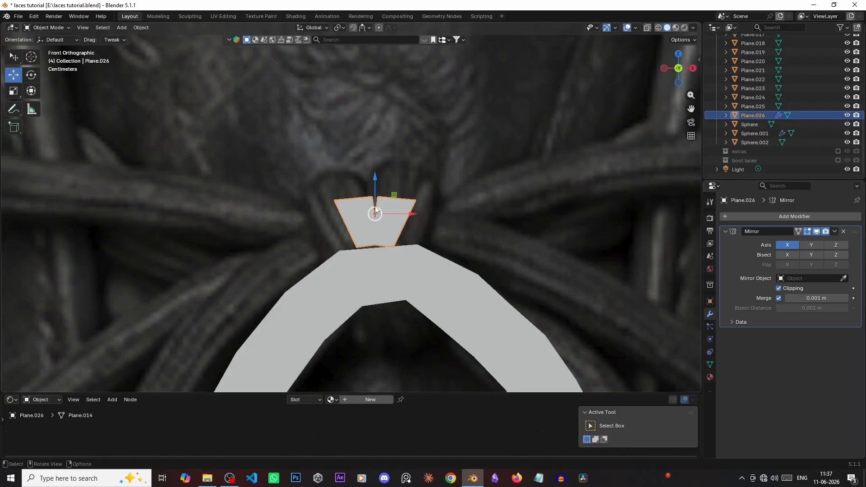
- Move the half face's upper and lower inner vertices onto the mirror line to close the center gap
key("Tab")
scroll(371, 220, "up", 2)
left_click_drag(392, 261, 378, 261)
left_click(382, 193)
left_click_drag(381, 192, 395, 191)
scroll(395, 252, "down", 3)
scroll(394, 253, "down", 5)
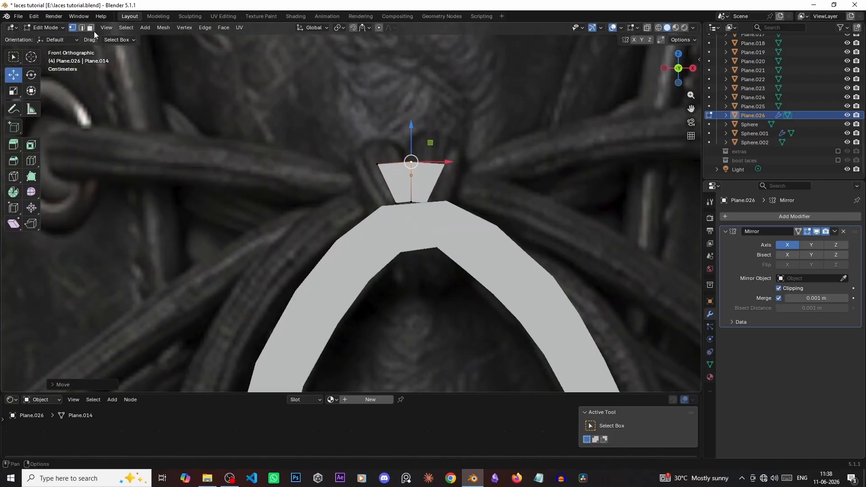
- Extrude and rotate the knot face's left edge in segments down the inner side of the photo's left bow loop
key("2")
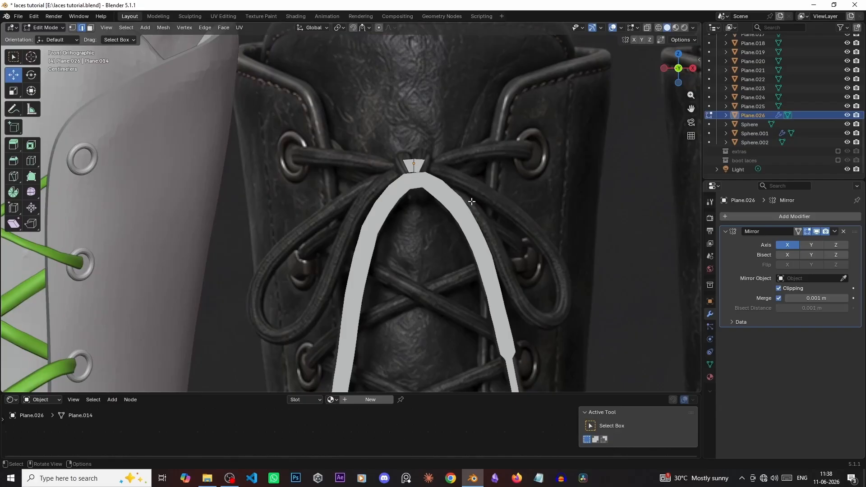
scroll(386, 164, "up", 5)
left_click(431, 175)
key("e")
left_click(403, 190)
key("r")
left_click(399, 189)
key("e")
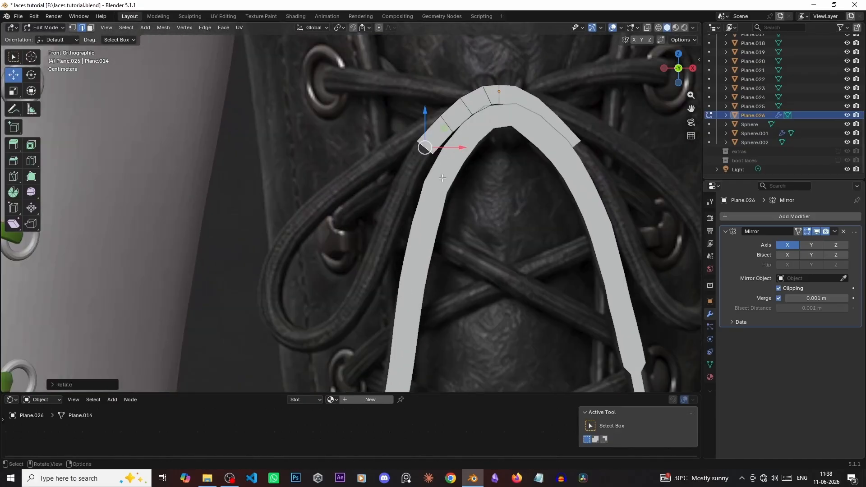
key("e")
left_click(392, 235)
key("e")
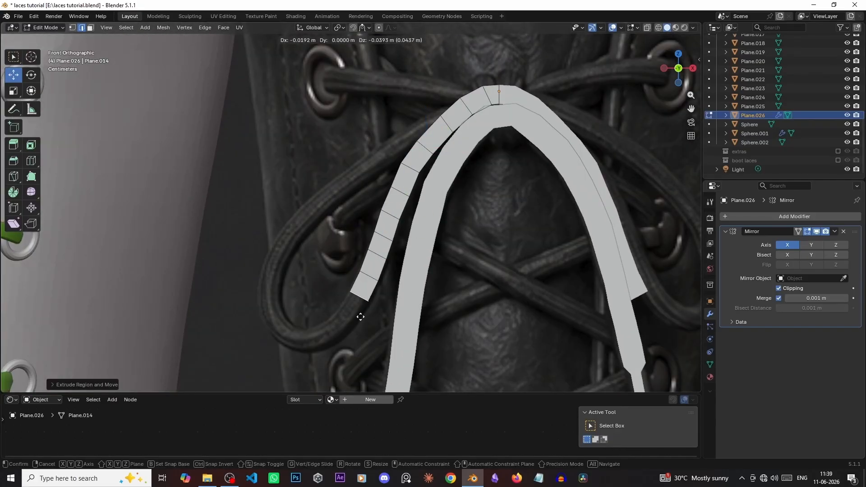
left_click(361, 318)
- Continue extruding the strip around the bottom of the left bow loop and up its outer side
key("e")
left_click(291, 349)
key("e")
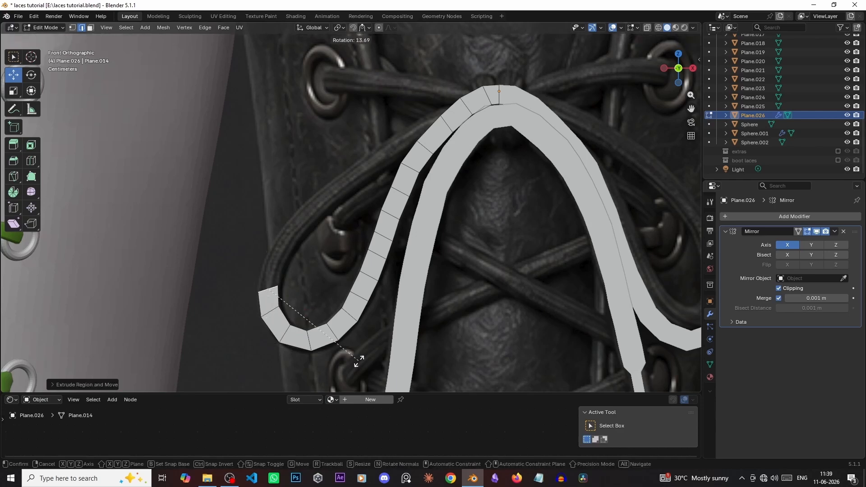
left_click(289, 230)
key("e")
left_click(357, 181)
- Move the bow loop's open end edge along the Y axis to offset it in depth
middle_click_drag(356, 180, 464, 176)
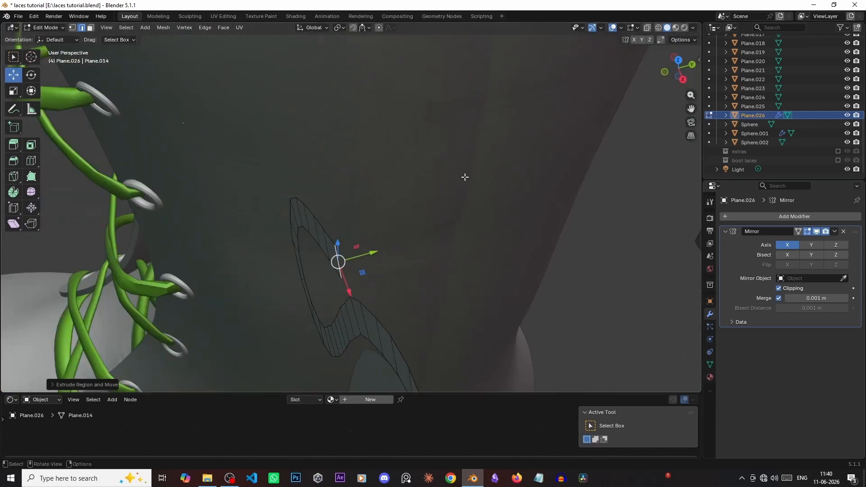
key("g")
key("y")
left_click(374, 234)
middle_click_drag(374, 235, 404, 281)
key("KP_1")
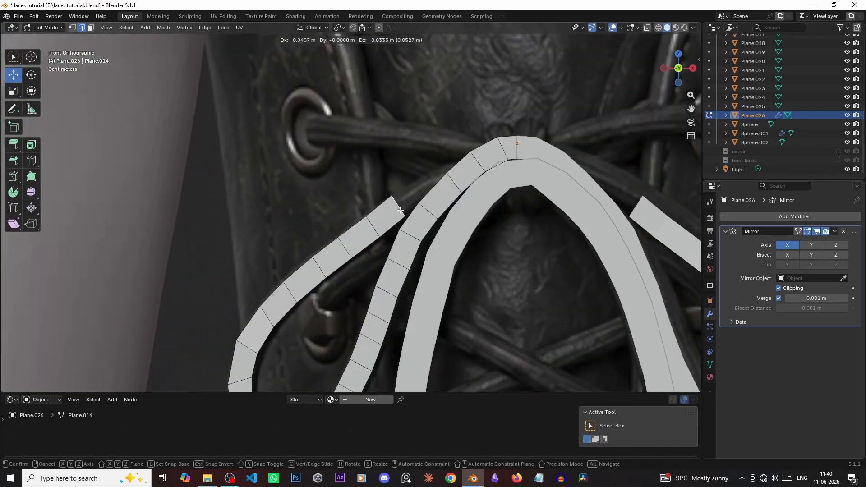
- Extrude and rotate the loop's open end along the photo's lace until it reaches the knot
key("e")
left_click(416, 201)
key("e")
left_click(458, 193)
key("r")
left_click(571, 266)
key("e")
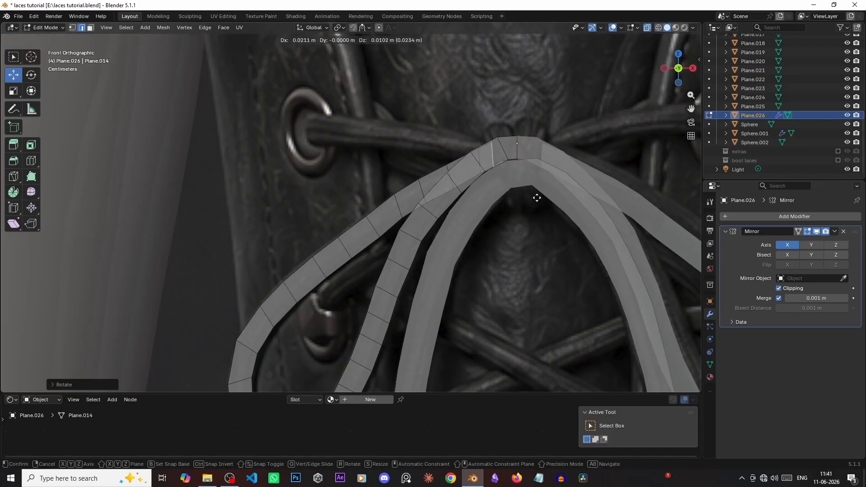
left_click(541, 194)
- Move and rotate individual edges around the left bow loop to even out its curve and match the photo
middle_click_drag(361, 270, 393, 230, "shift")
left_click(402, 187)
key("g")
left_click(328, 293)
scroll(328, 293, "down", 2)
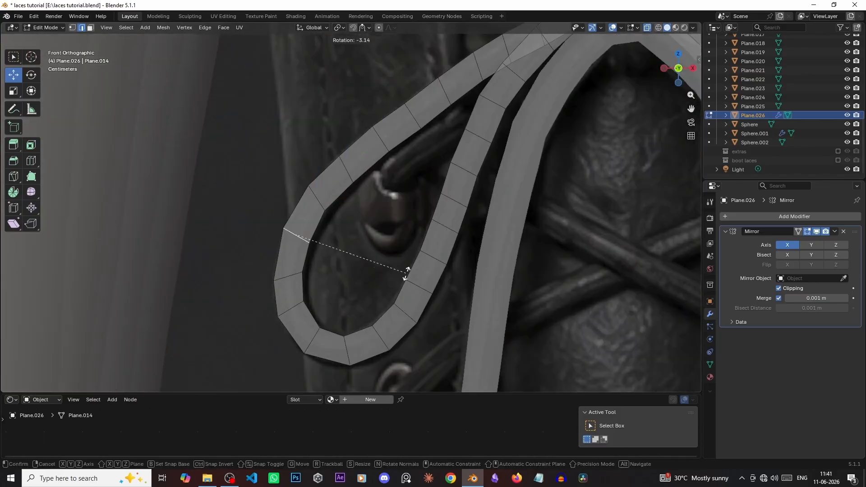
scroll(424, 205, "down", 4)
- Apply the Mirror modifier on the bow loops and deselect the object
key("Tab")
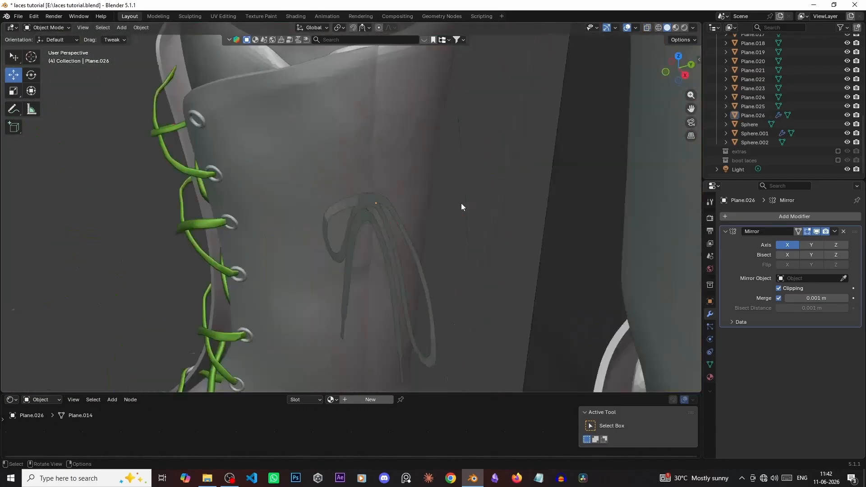
scroll(462, 228, "up", 2)
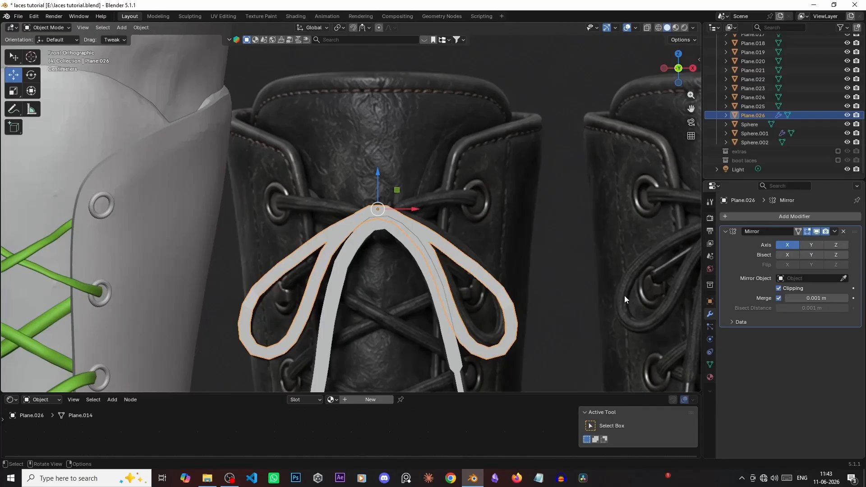
left_click(834, 232)
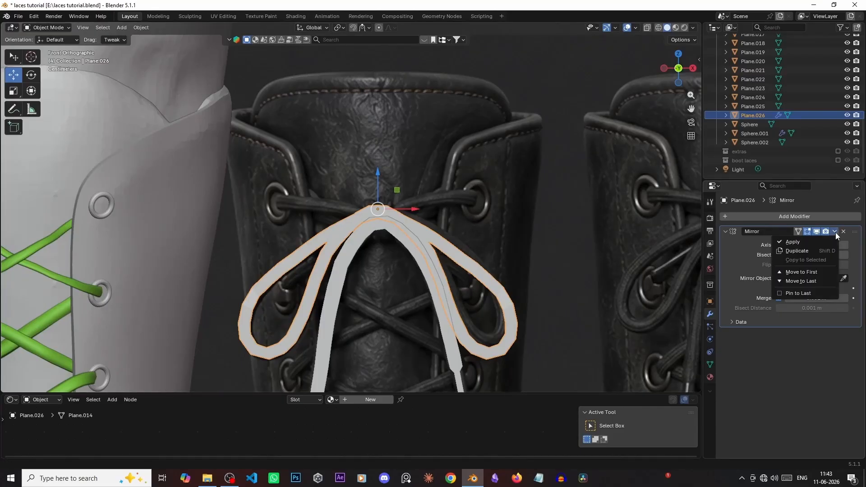
left_click(794, 243)
scroll(464, 234, "down", 5)
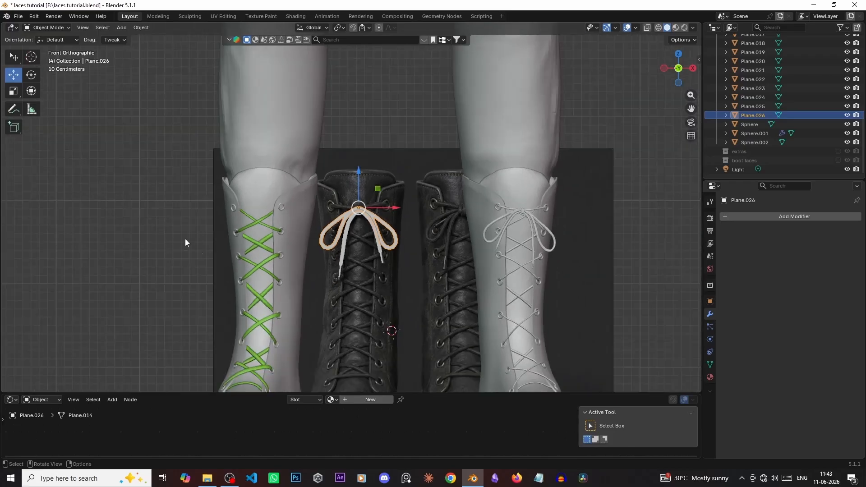
left_click(185, 240)
scroll(382, 240, "up", 6)
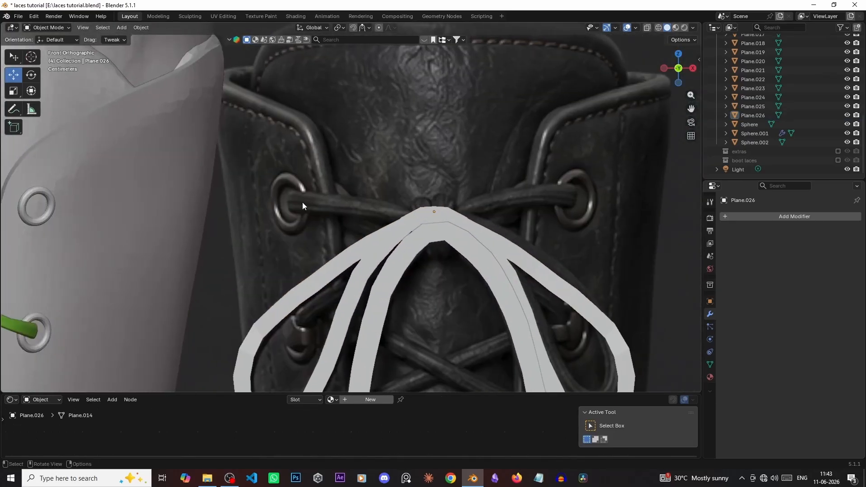
scroll(451, 228, "up", 6)
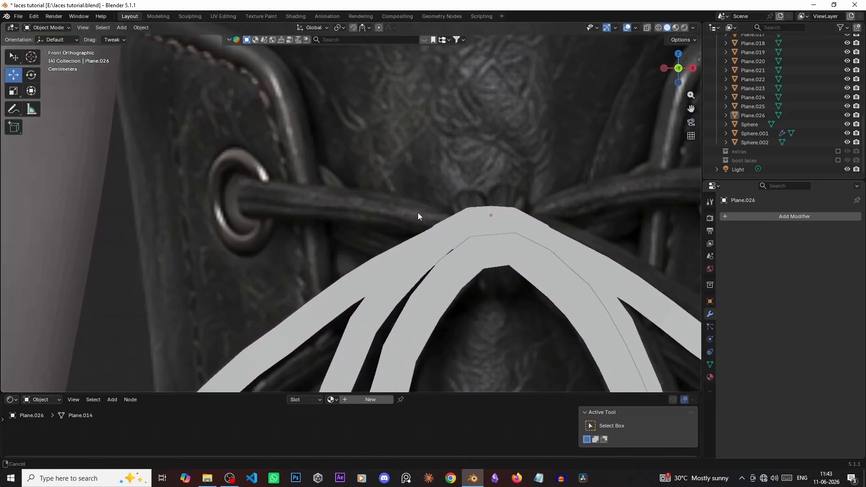
scroll(420, 214, "down", 2)
key("Tab")
middle_click_drag(404, 207, 372, 210, "shift")
key("shift+d")
key("Tab")
key("ctrl+z")
key("ctrl+z")
key("ctrl+z")
scroll(245, 203, "down", 3)
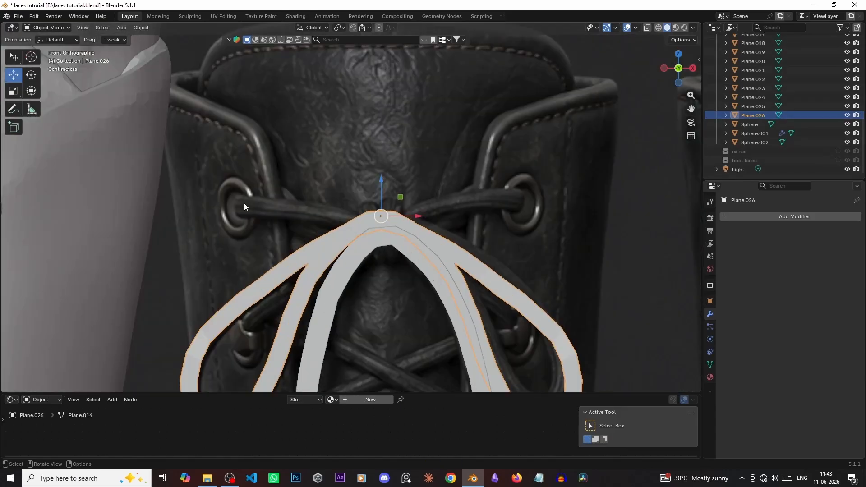
- Separate a copy of a face at the bow's center into a new object for the upper lace strips
scroll(245, 203, "up", 3)
key("Tab")
key("Tab")
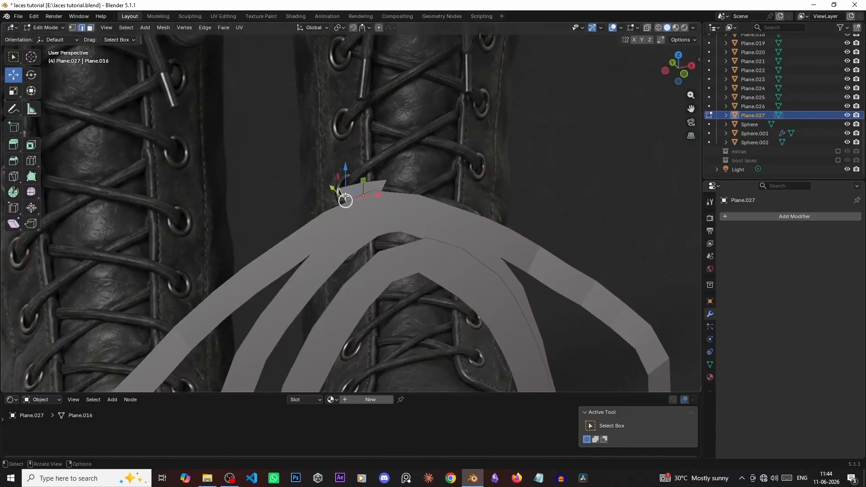
- Mirror the new strip on X and extrude its left edge in rotated segments along the photo's lace to the top left eyelet
key("Tab")
left_click(82, 29)
left_click(370, 227)
key("e")
key("e")
key("r")
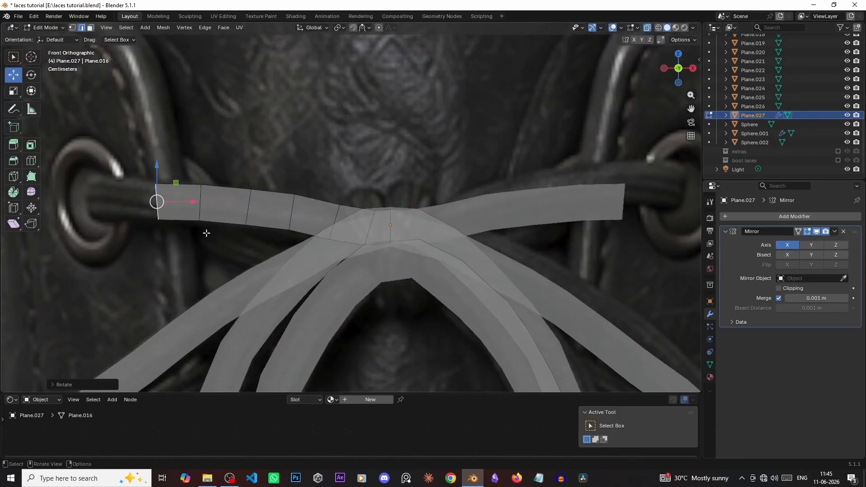
key("e")
key("Tab")
scroll(600, 139, "down", 14)
scroll(356, 216, "up", 10)
scroll(357, 215, "down", 4)
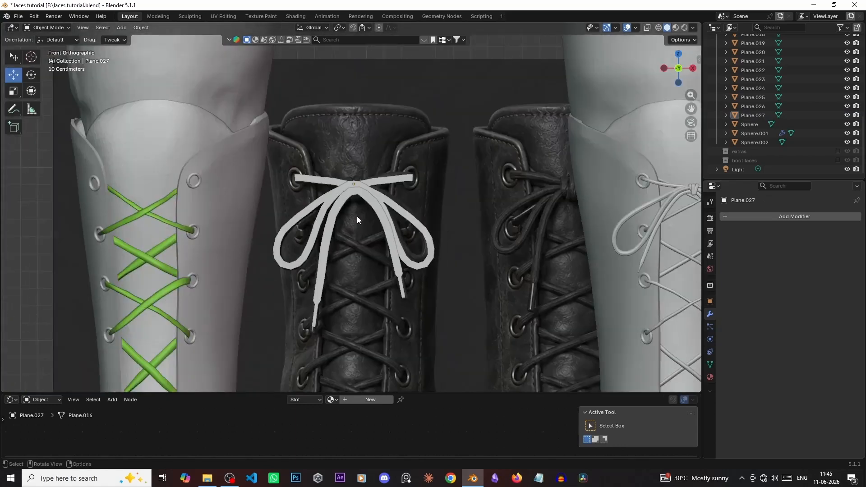
- Add Subdivision Surface and Solidify modifiers to the hanging lace ends and the bow loops to round and thicken them
scroll(356, 215, "up", 2)
left_click(364, 191)
left_click(777, 218)
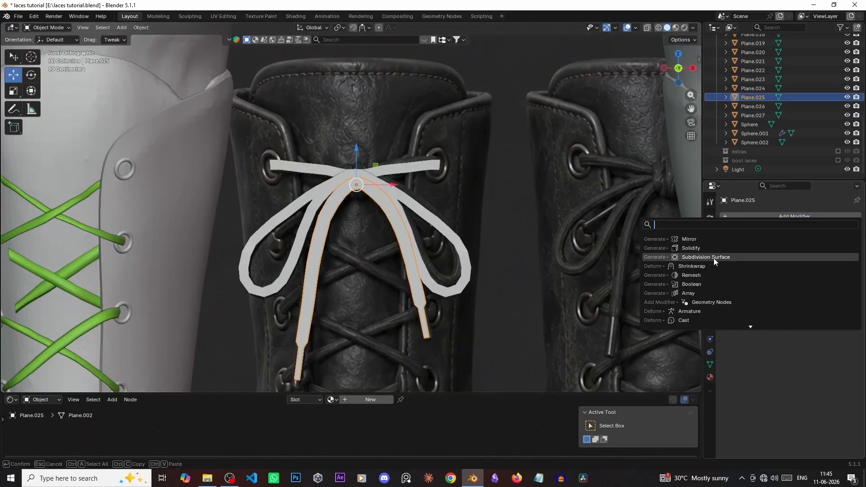
left_click(713, 258)
left_click(788, 213)
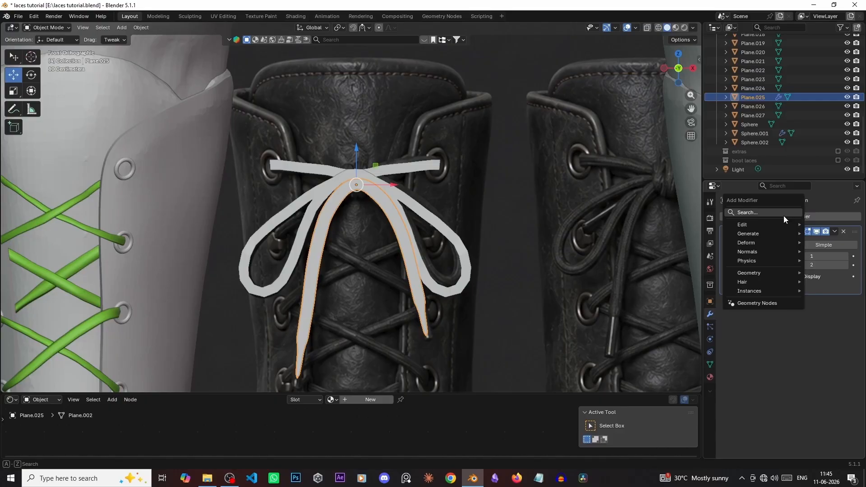
left_click(784, 215)
left_click(727, 249)
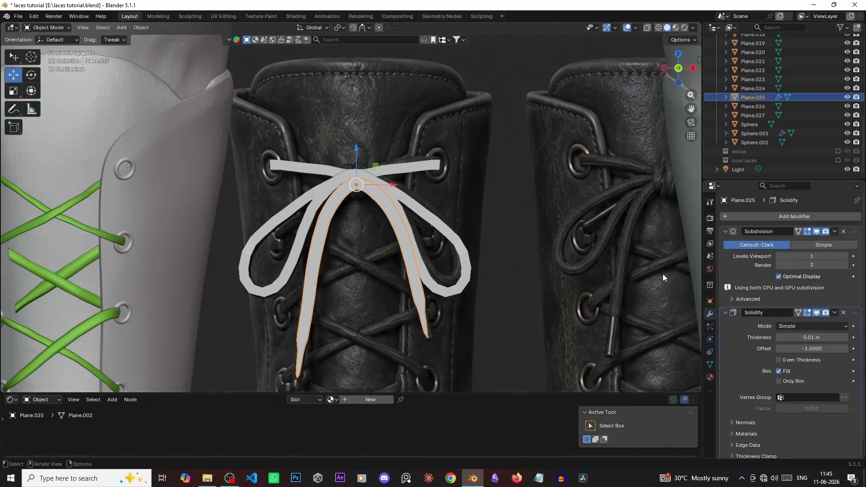
left_click_drag(454, 211, 391, 227, "alt")
scroll(645, 302, "up", 2)
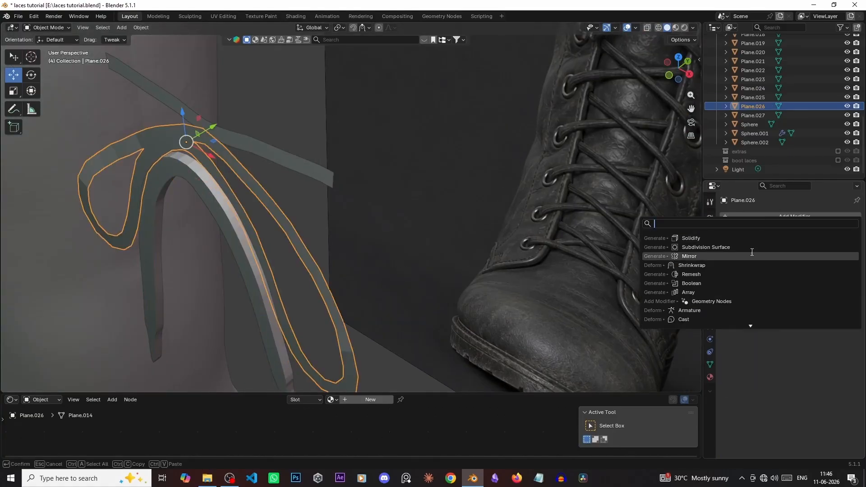
left_click_drag(812, 325, 828, 325)
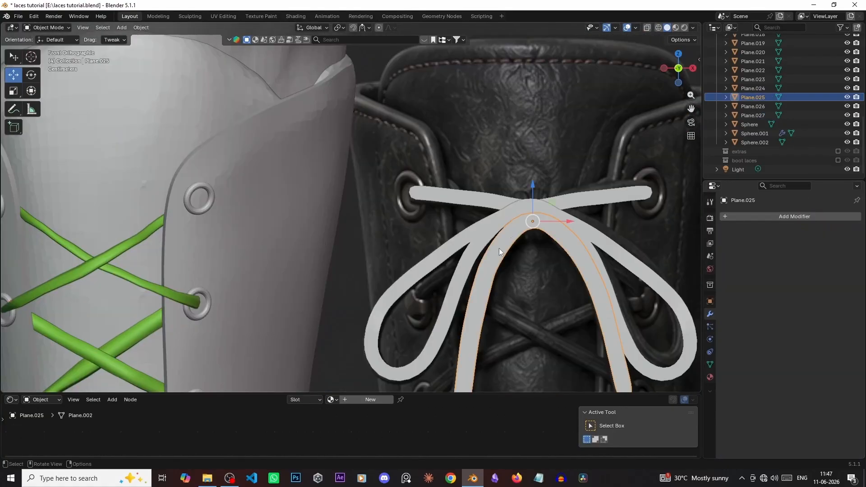
- Select the hanging ends, loops and upper lace strip together and move them along X onto the model's boot
left_click(475, 229, "shift")
left_click(429, 233, "shift")
middle_click_drag(430, 234, 585, 208, "shift")
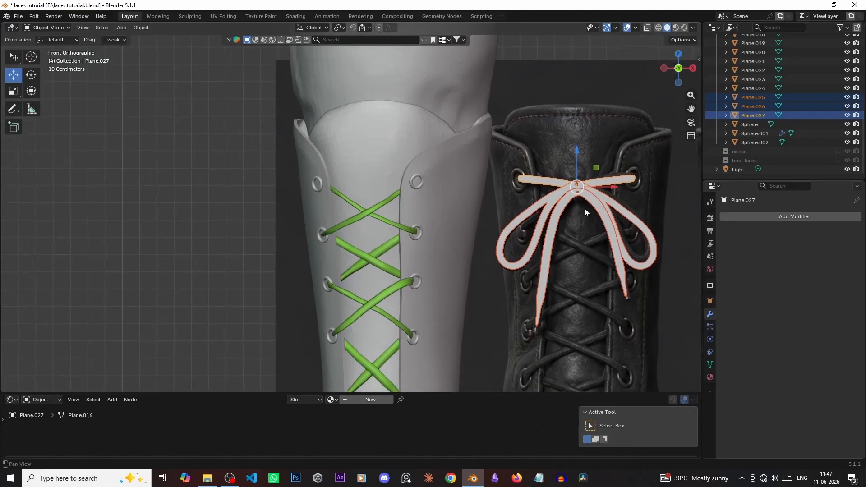
left_click_drag(613, 185, 397, 181)
middle_click_drag(397, 180, 363, 226)
left_click_drag(363, 226, 260, 234)
left_click(260, 235)
middle_click_drag(260, 234, 374, 259)
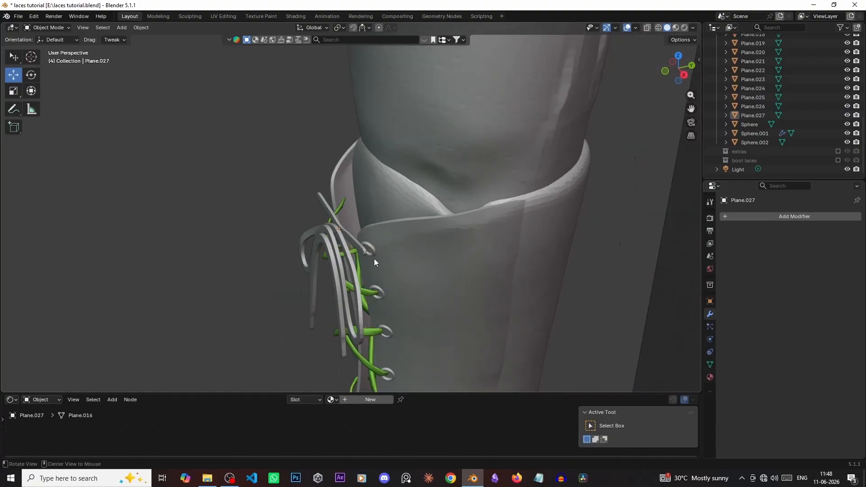
- Apply smooth shading to the hanging lace ends, the bow loops and the upper lace strip
key("KP_1")
scroll(502, 222, "up", 3)
scroll(418, 254, "up", 2)
left_click(382, 201)
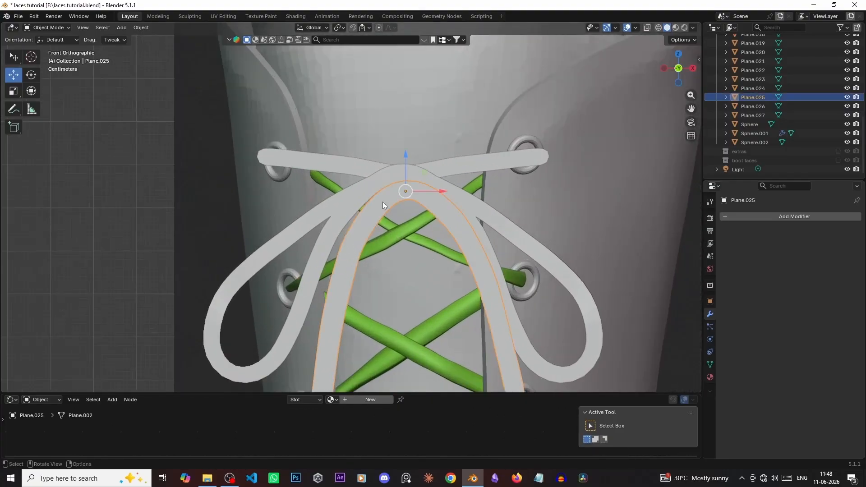
right_click(382, 202)
left_click(358, 168)
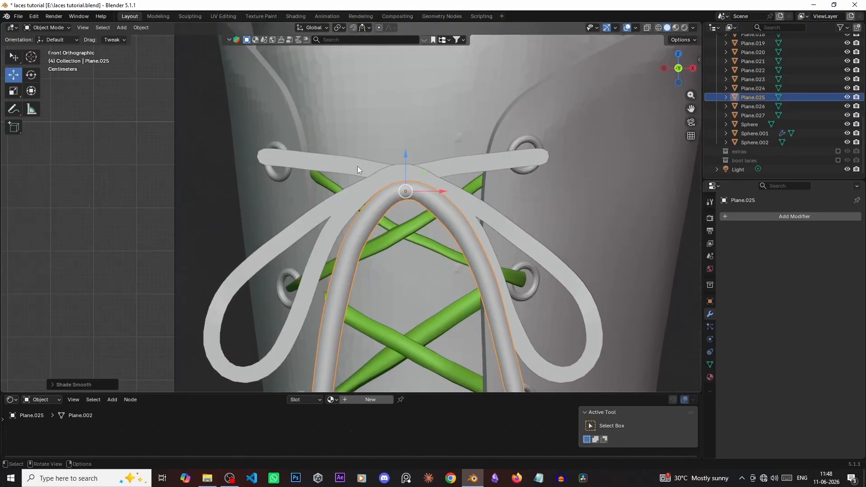
left_click(343, 197)
right_click(343, 197)
left_click(318, 197)
left_click(330, 164)
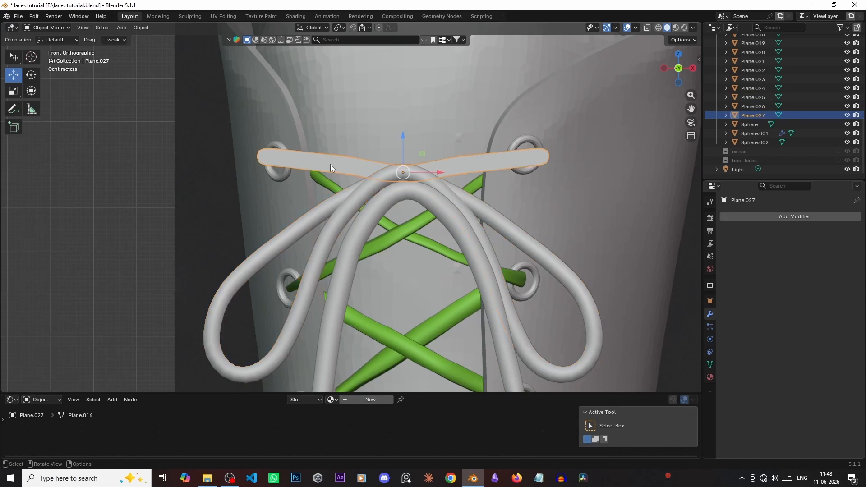
right_click(330, 164)
left_click(330, 164)
- Sculpt the upper lace strip with the Grab brush so that its ends bend into the top eyelets
middle_click_drag(442, 237, 409, 253)
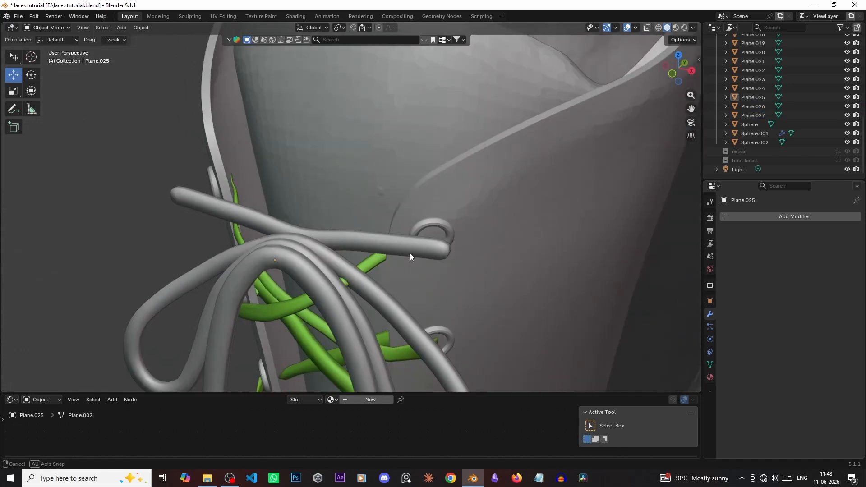
left_click(411, 246)
middle_click_drag(487, 239, 339, 246)
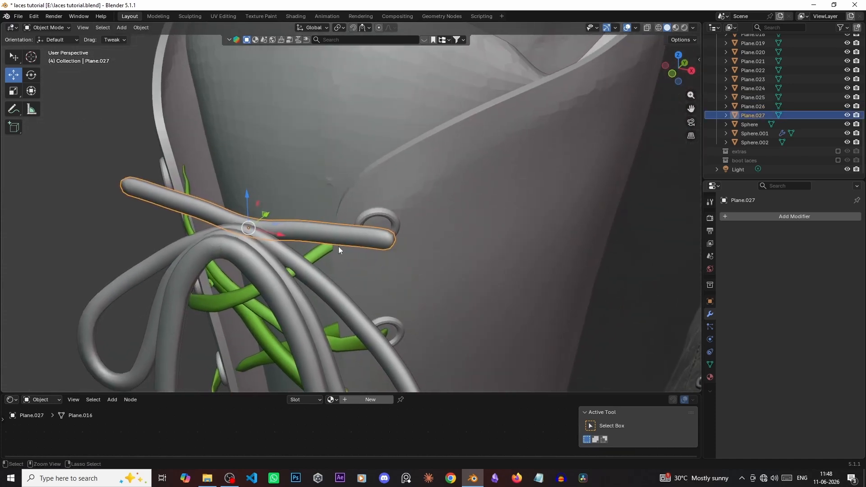
key("ctrl+Tab")
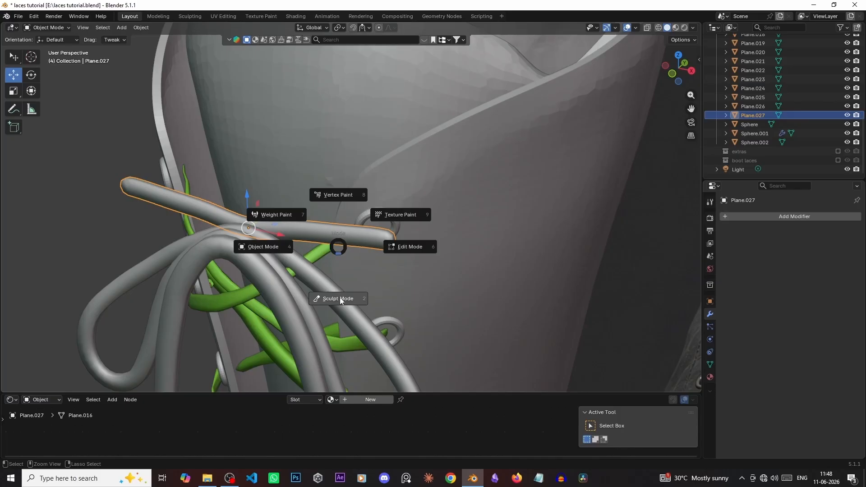
left_click(338, 299)
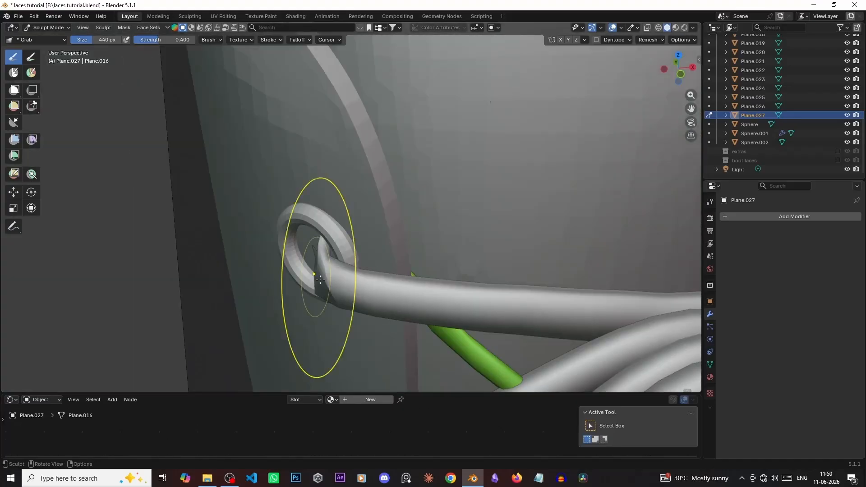
key("f")
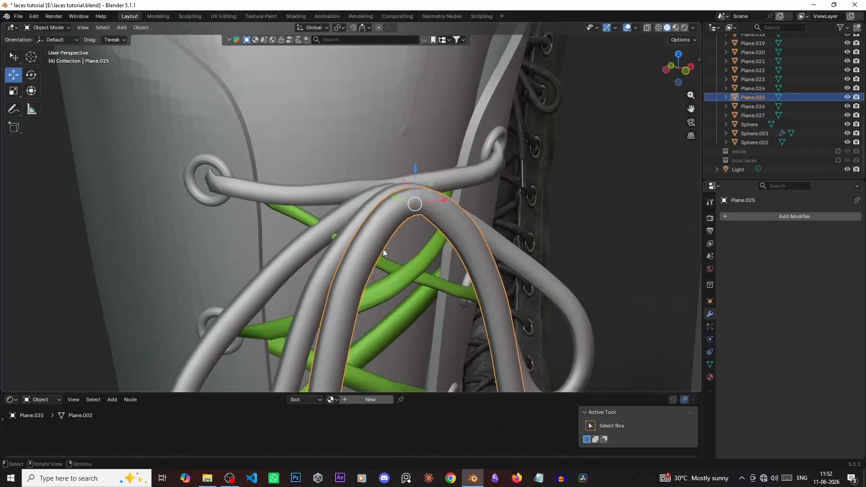
- Snap the 3D cursor to the hanging laces' origin, add a plane there and rotate it 90 degrees on X
key("KP_1")
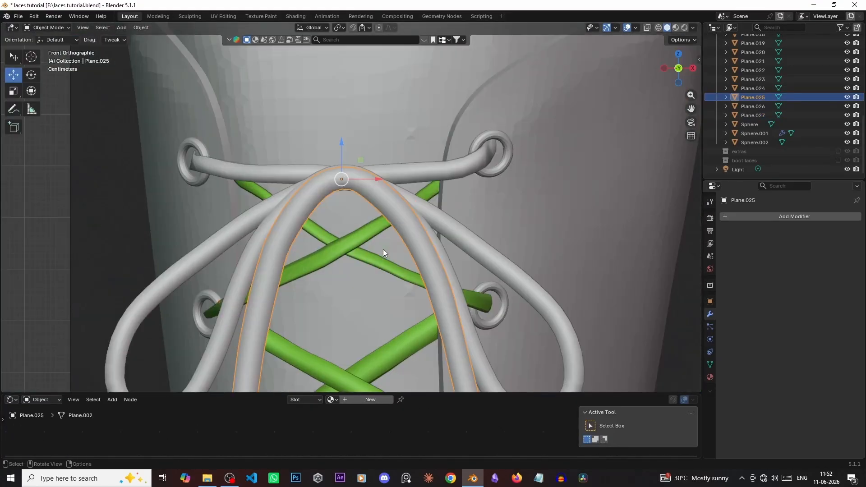
scroll(383, 251, "down", 3)
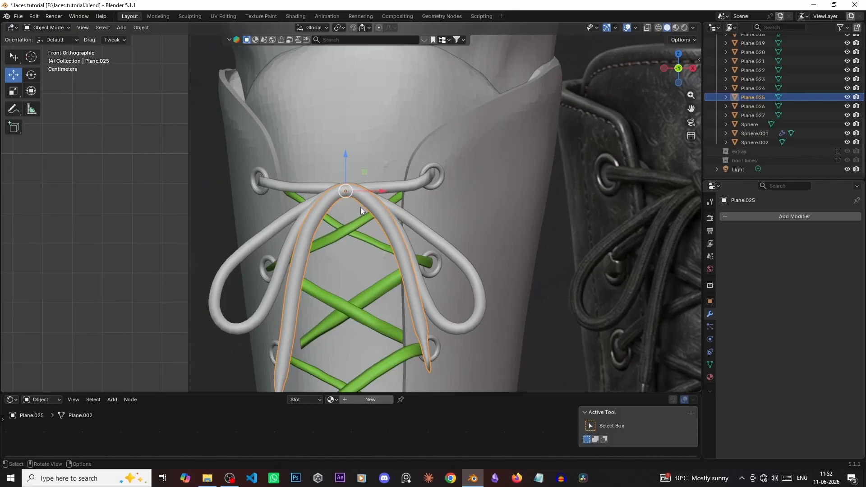
key("shift+s")
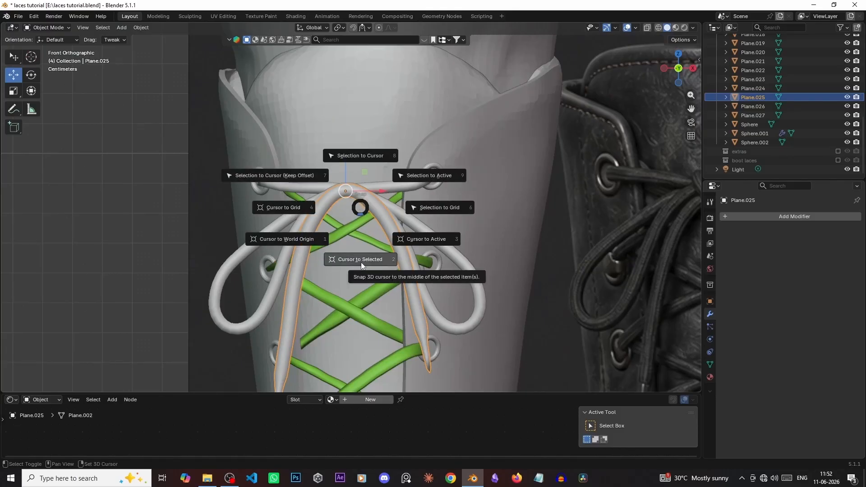
left_click(361, 264)
key("shift+a")
mouse_move(355, 205)
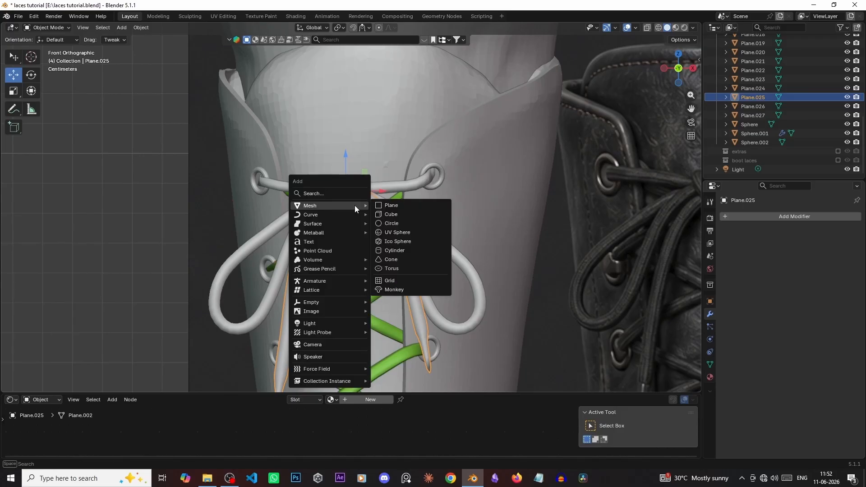
left_click(385, 207)
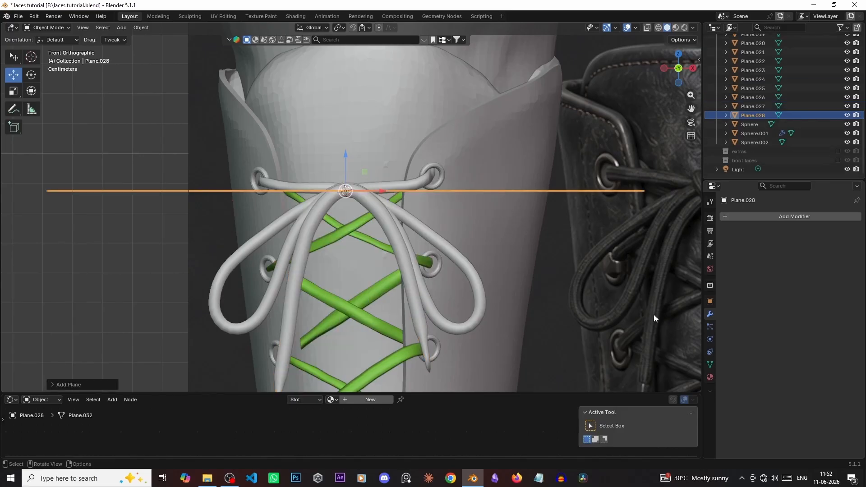
type("rx90")
key("Return")
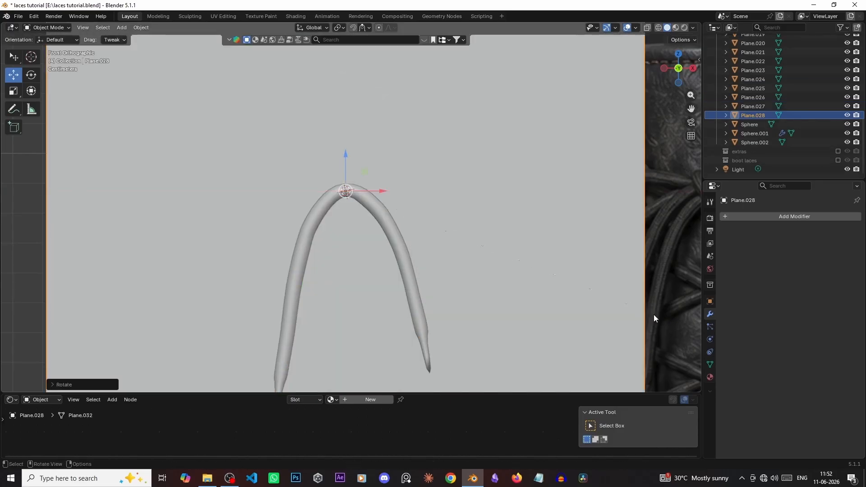
- Edit the new plane at the bow's center and extrude its lower edge back along Y beneath the laces
key("Tab")
middle_click_drag(653, 315, 236, 286)
key("e")
left_click(334, 235)
key("g")
left_click(183, 189)
key("g")
middle_click_drag(184, 189, 460, 182)
key("alt+z")
key("e")
key("e")
key("y")
left_click(468, 226)
- Raise the plane's upper edge along Z and extrude it back over the laces to wrap the bow's center
key("g")
key("z")
left_click(285, 158)
key("e")
key("z")
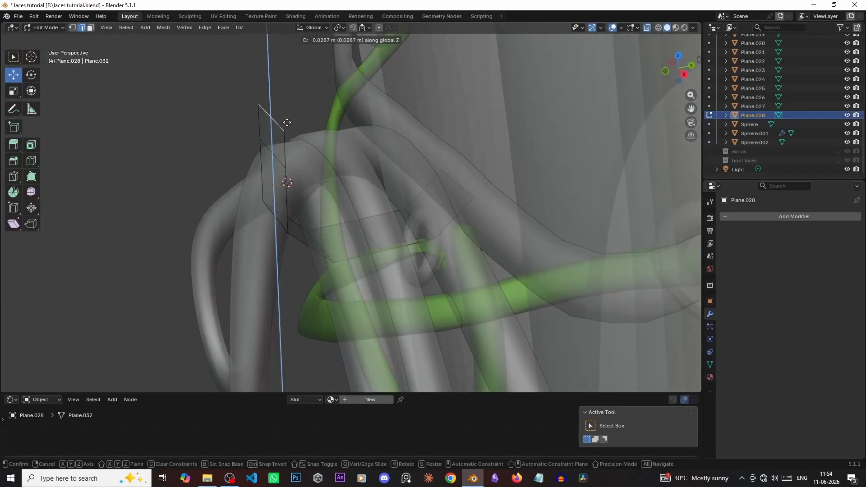
left_click(287, 123)
key("g")
key("y")
left_click(313, 139)
key("e")
left_click(453, 137)
middle_click_drag(454, 137, 392, 168)
key("alt+z")
key("e")
key("z")
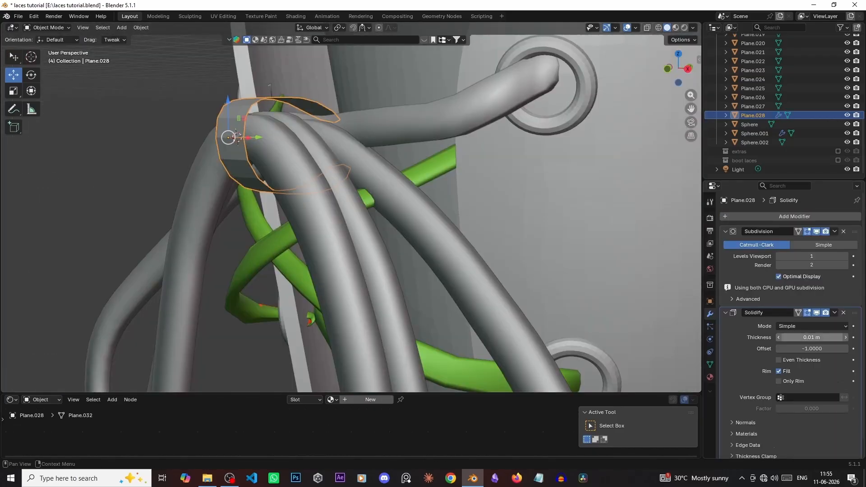
- Apply the knot band's Subdivision and Solidify modifiers and move it about 0.009 m along X onto the bow's center
key("ctrl+a")
middle_click_drag(316, 234, 337, 256)
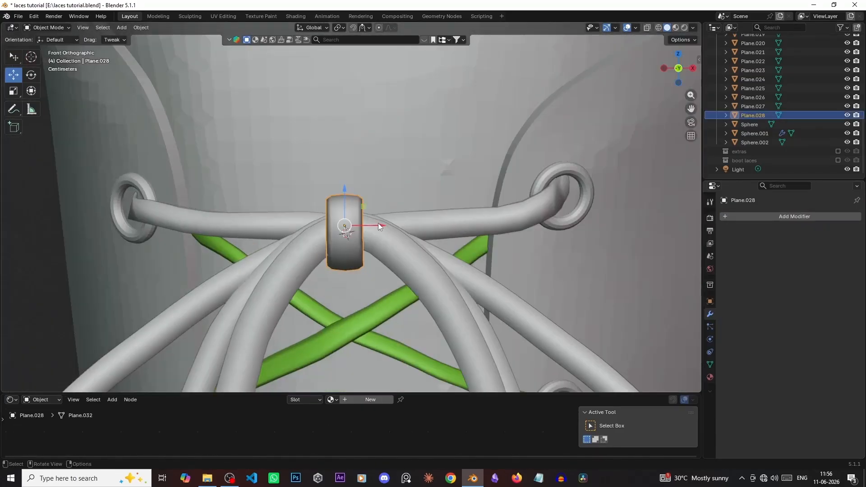
key("g")
key("x")
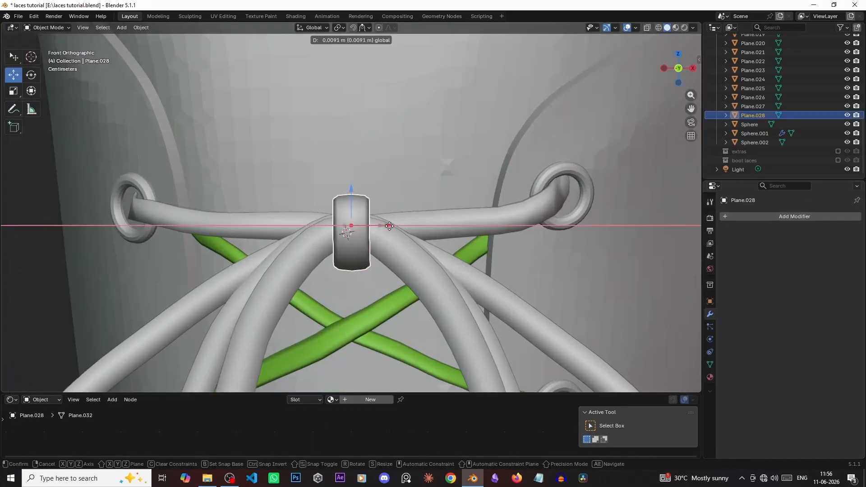
left_click(389, 226)
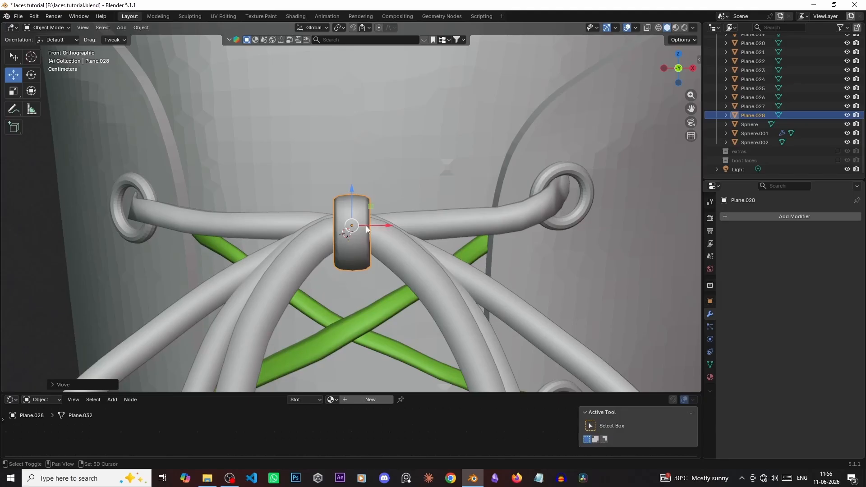
- Duplicate the knot band along X to place one copy on each side of it
key("shift+d")
key("x")
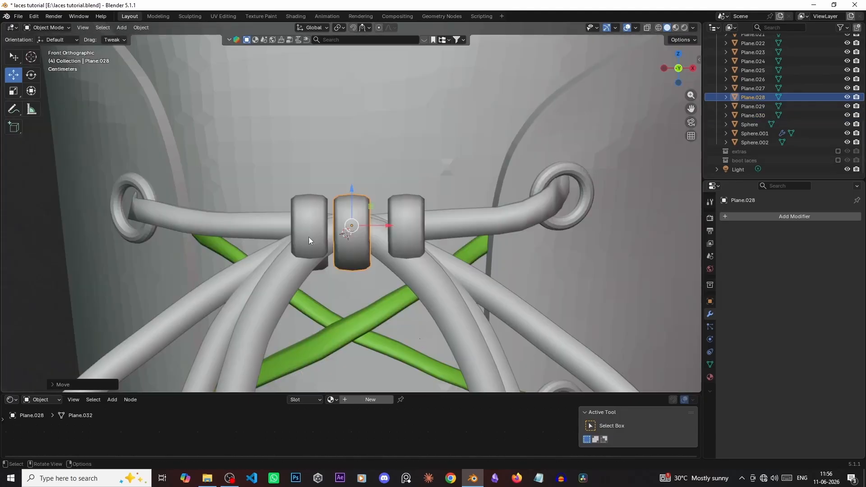
left_click(400, 289)
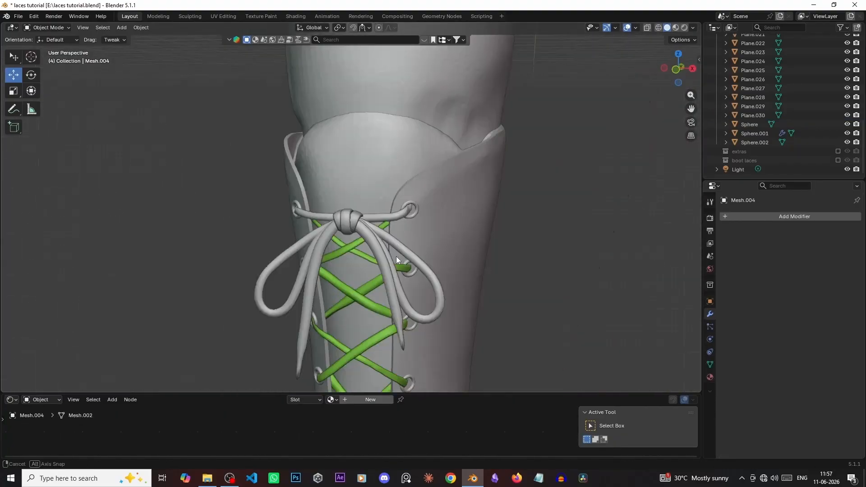
middle_click_drag(396, 256, 421, 220)
key("KP_1")
scroll(422, 219, "down", 4)
scroll(422, 219, "down", 4)
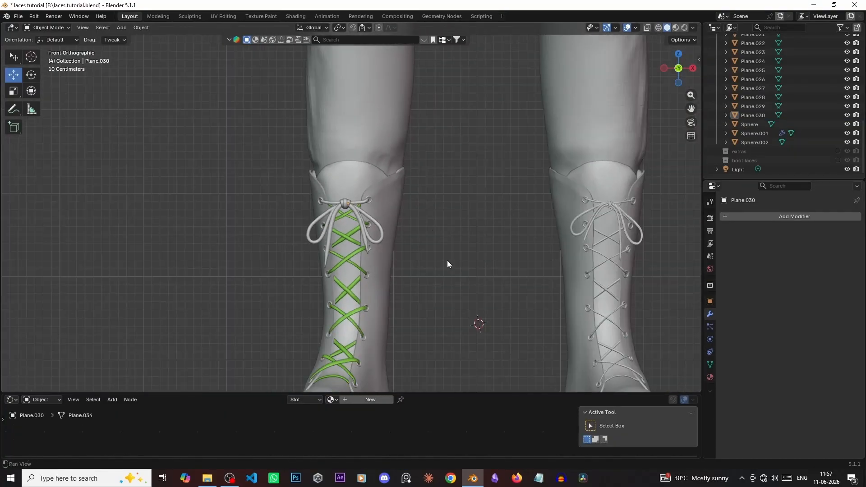
scroll(387, 223, "down", 2)
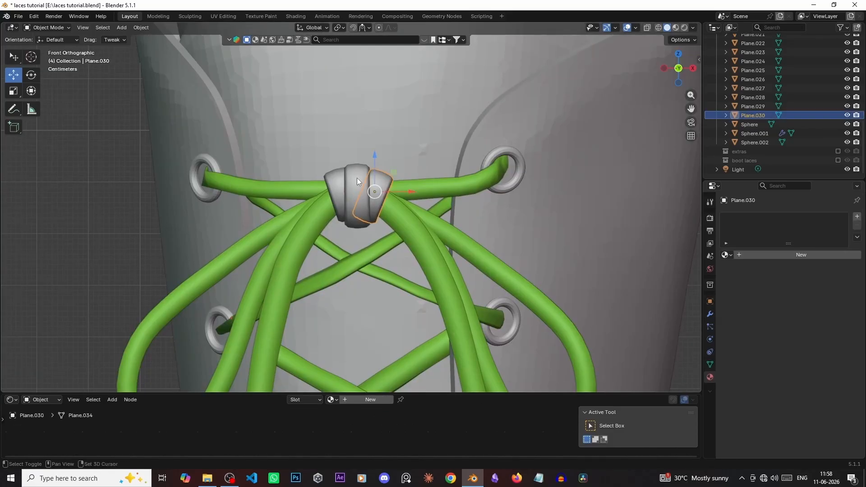
- Link the ANY MATTT material from the hanging laces to the three knot bands, and deselect everything
left_click(356, 177, "shift")
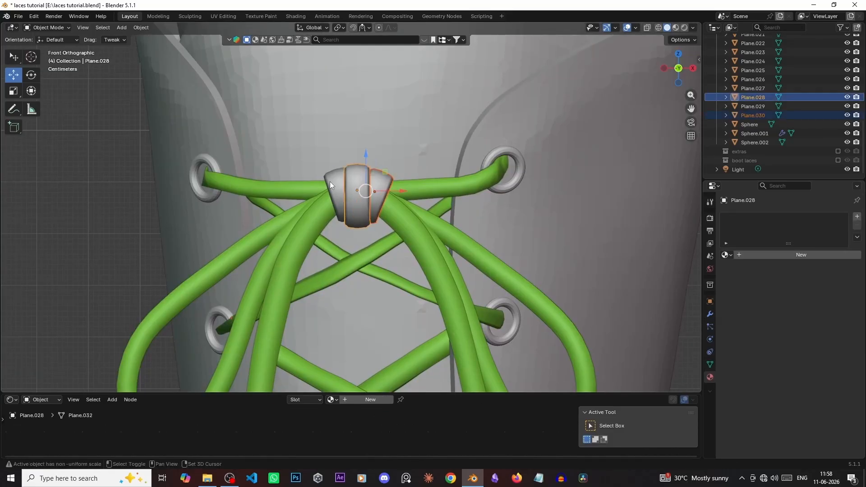
left_click(329, 181, "shift")
left_click(291, 250, "shift")
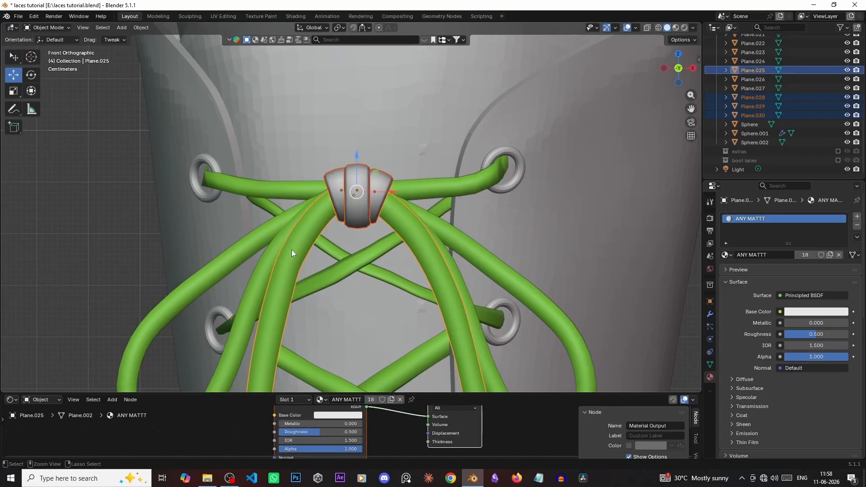
key("ctrl+l")
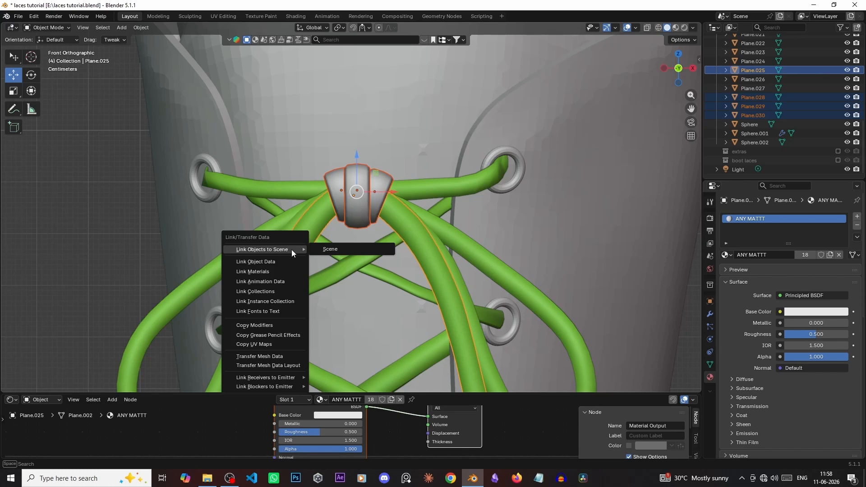
left_click(272, 271)
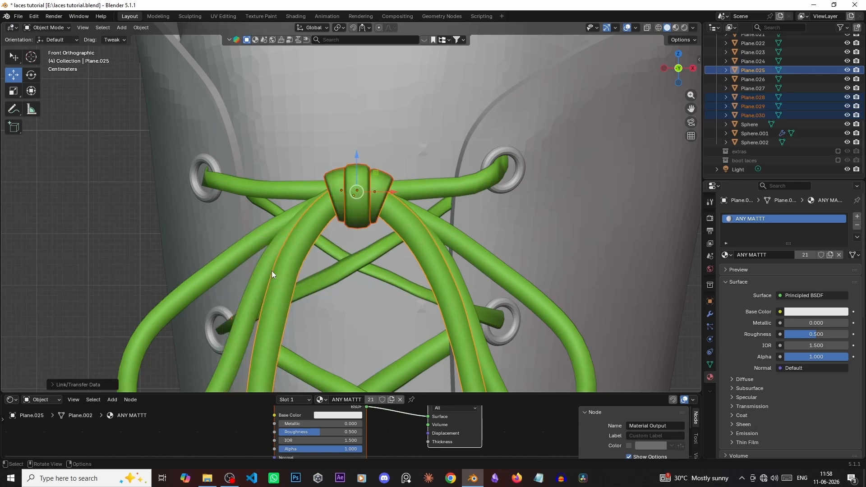
scroll(271, 270, "down", 5)
left_click(232, 234)
scroll(205, 218, "down", 2)
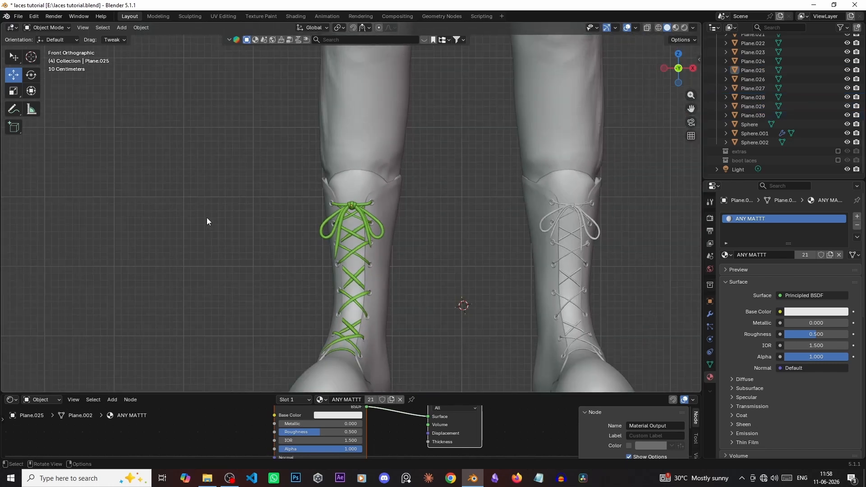
- Examine the finished green laces and bow on the boot from several angles, close up and with the whole character's legs in view
mouse_move(433, 218)
middle_mouse_down()
mouse_move(416, 223)
mouse_move(450, 222)
middle_mouse_up()
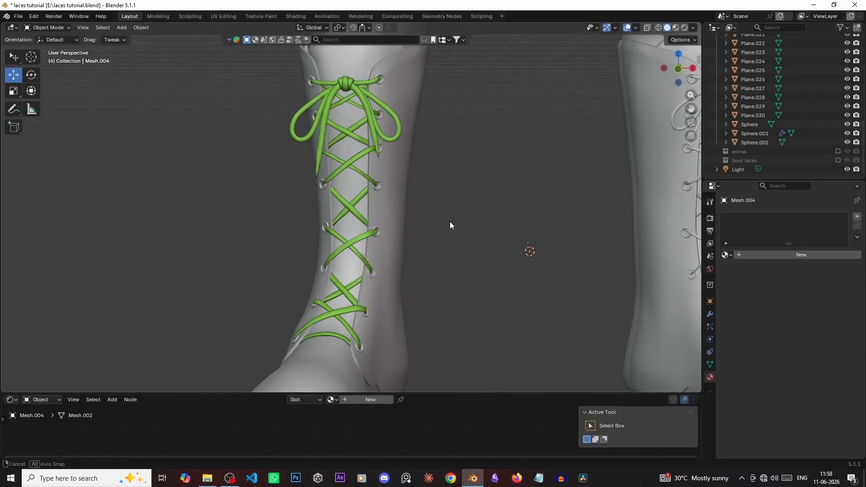
scroll(450, 224, "down", 4)
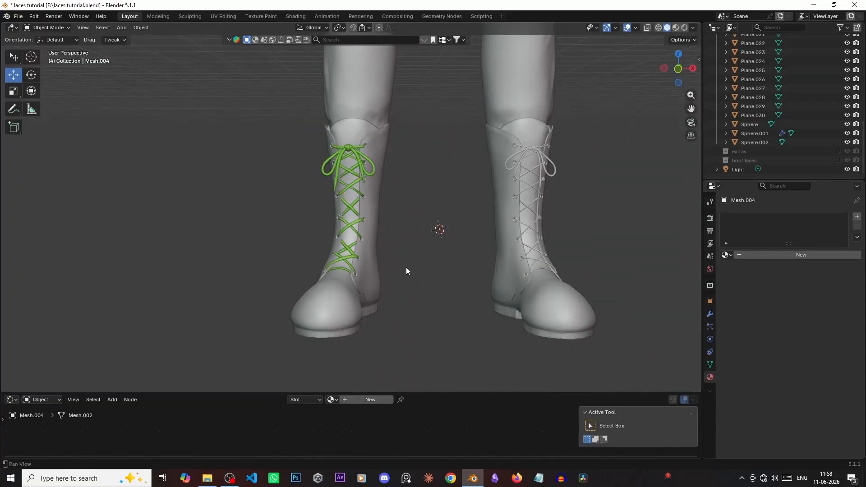
middle_click_drag(406, 271, 406, 271)
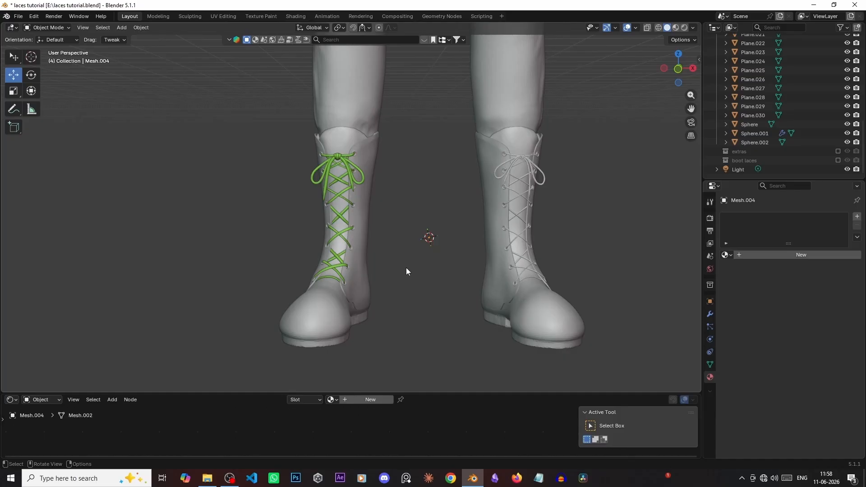
scroll(406, 271, "up", 3)
middle_click_drag(406, 271, 399, 235)
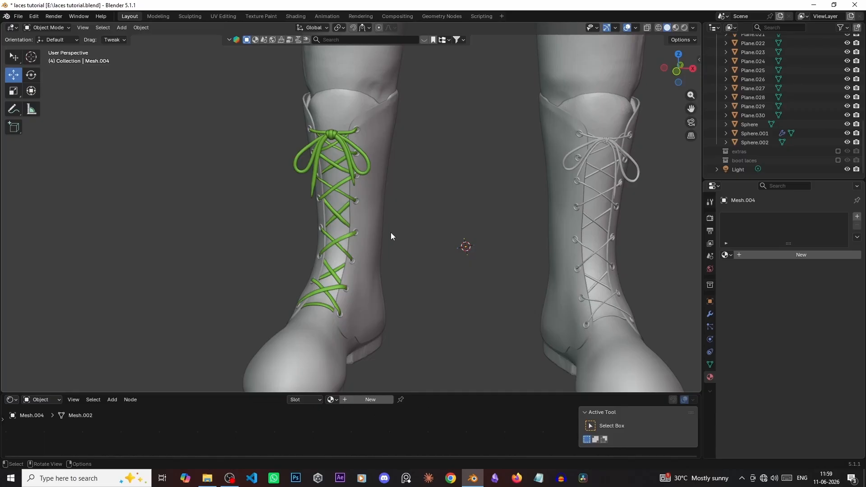
scroll(391, 234, "down", 4)
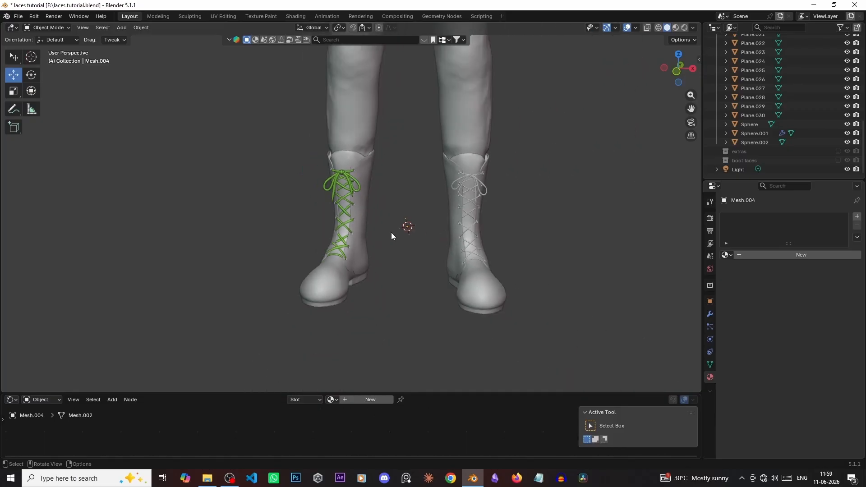
scroll(391, 234, "down", 5)
scroll(391, 235, "up", 4)
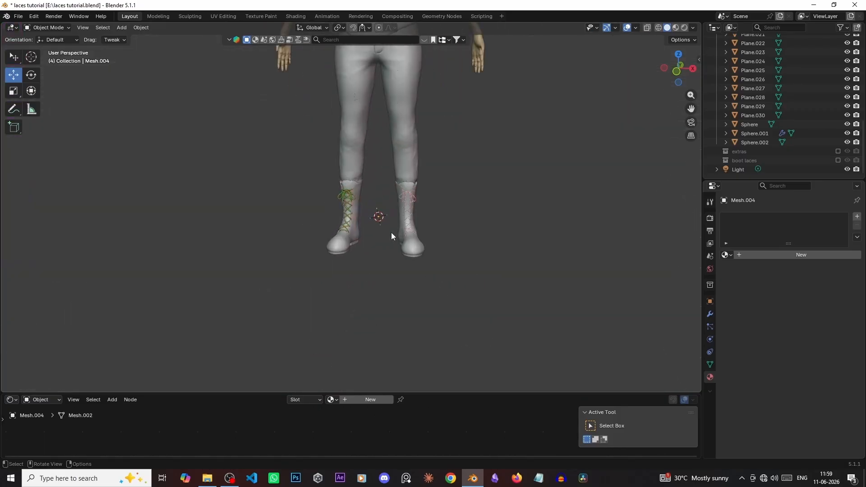
scroll(381, 261, "down", 3)
scroll(380, 262, "up", 4)
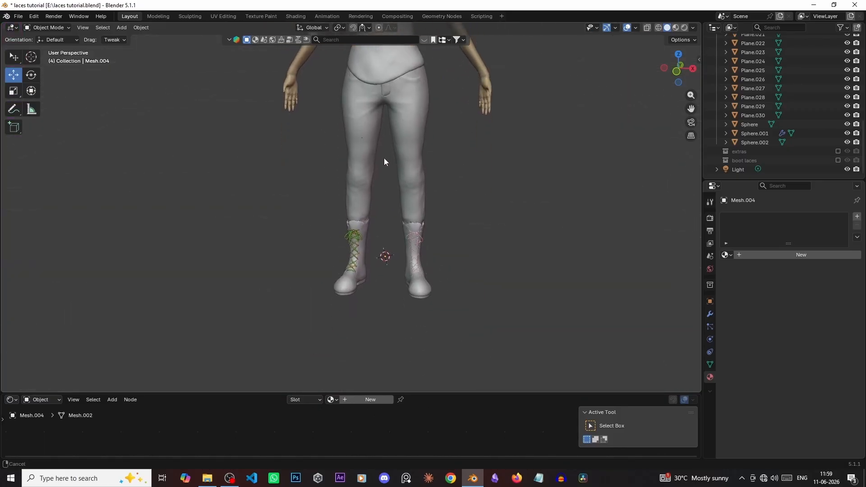